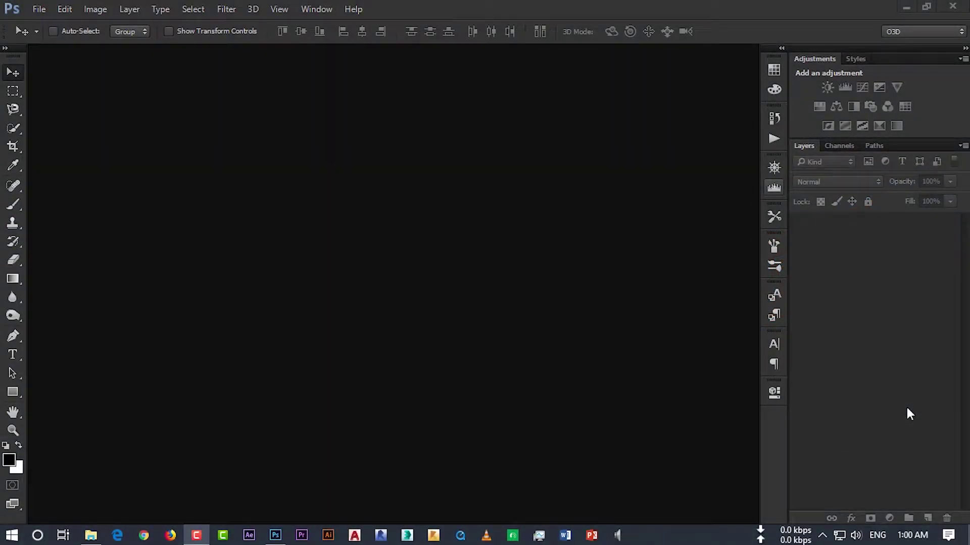
# Open 02.jpg from ASSET > Image in Photoshop and zoom out to see the whole photo
pyautogui.click(91, 535)
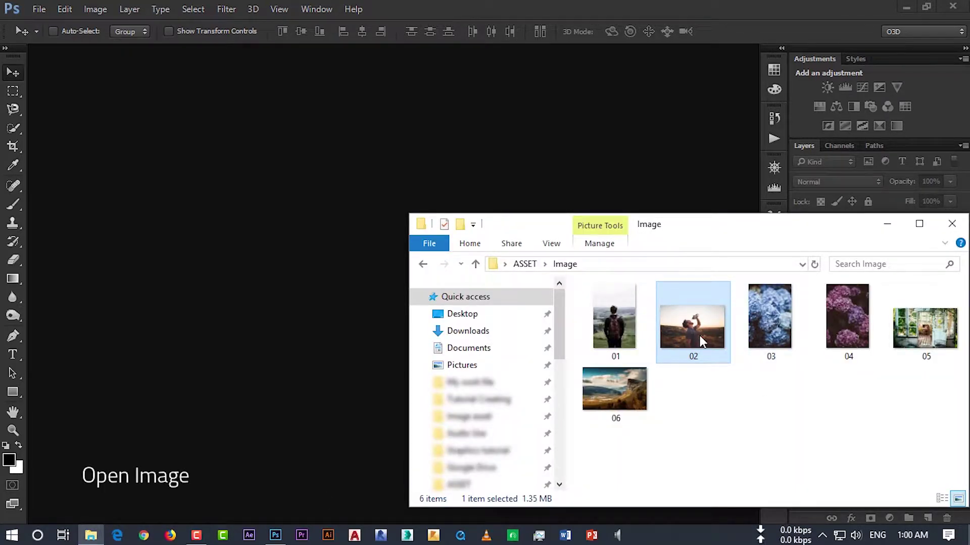
pyautogui.moveTo(700, 342); pyautogui.dragTo(300, 305)
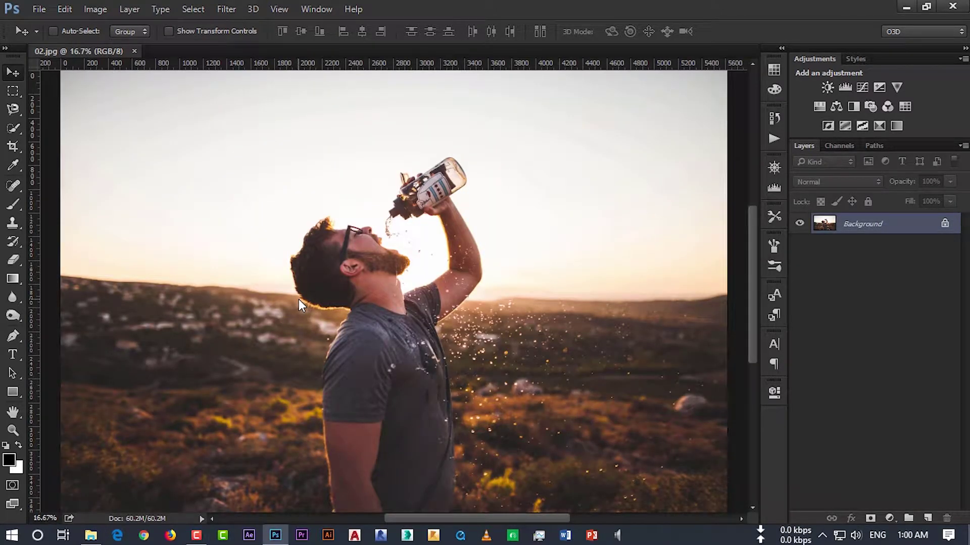
pyautogui.keyDown('alt'); pyautogui.scroll(-2, 299, 305); pyautogui.keyUp('alt')
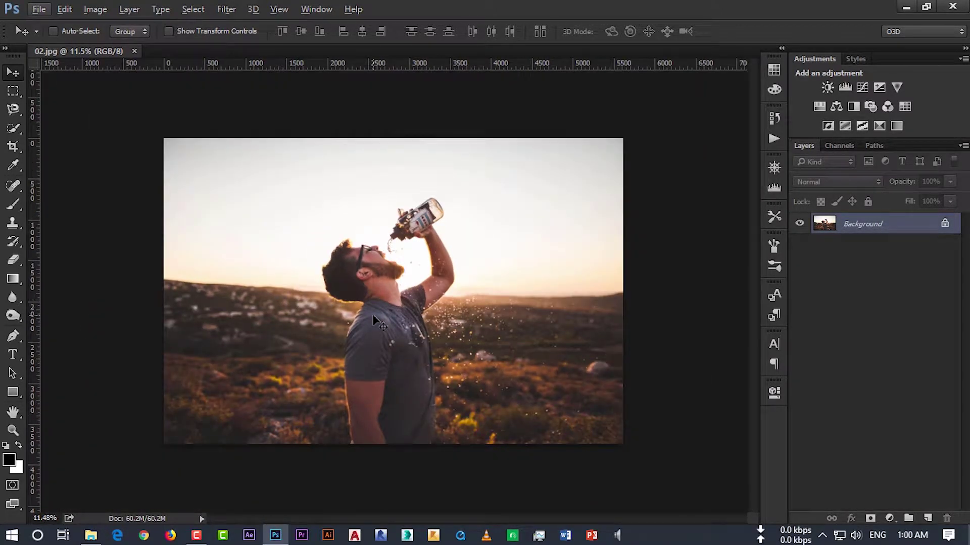
# Show the Actions panel from the Window menu
pyautogui.click(353, 9)
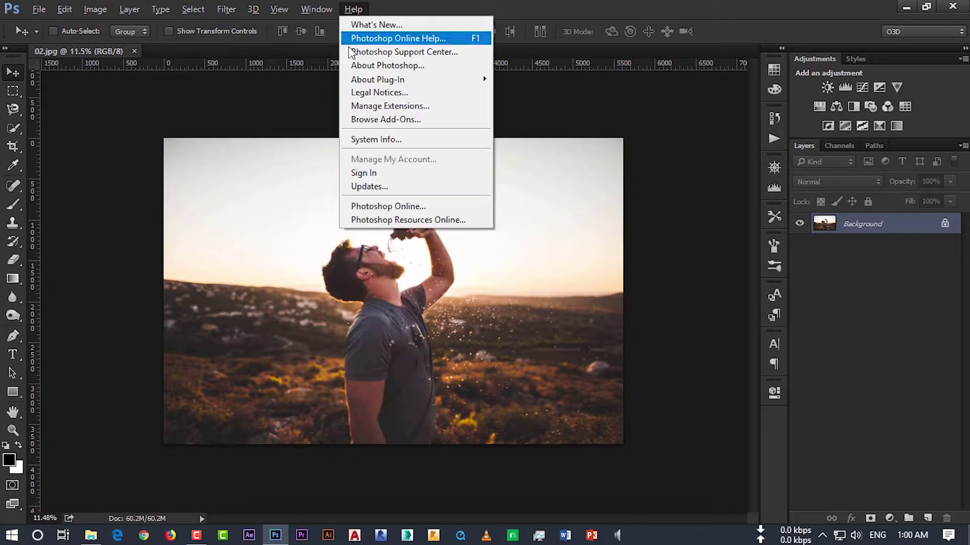
pyautogui.click(317, 9)
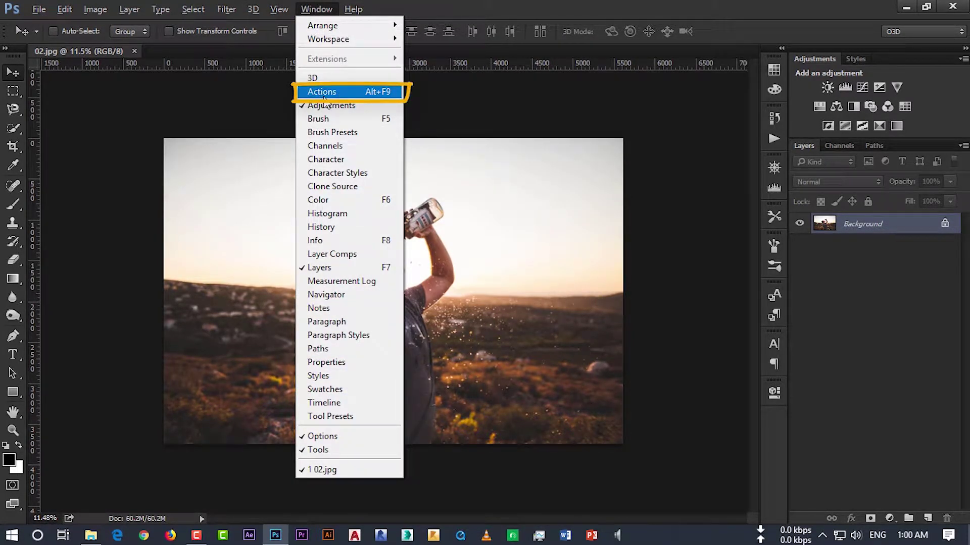
pyautogui.click(324, 96)
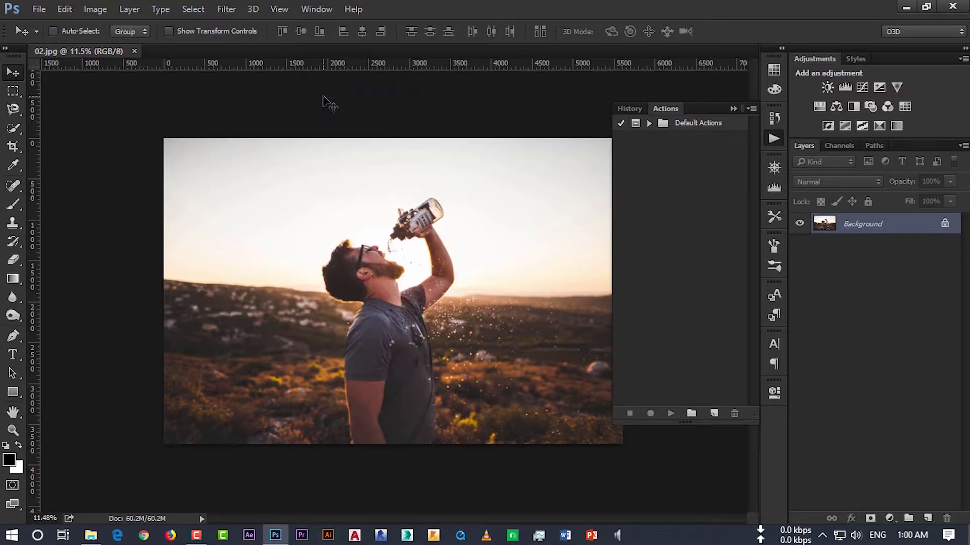
# Create a new action set named 'Image_Size and watermark'
pyautogui.click(692, 414)
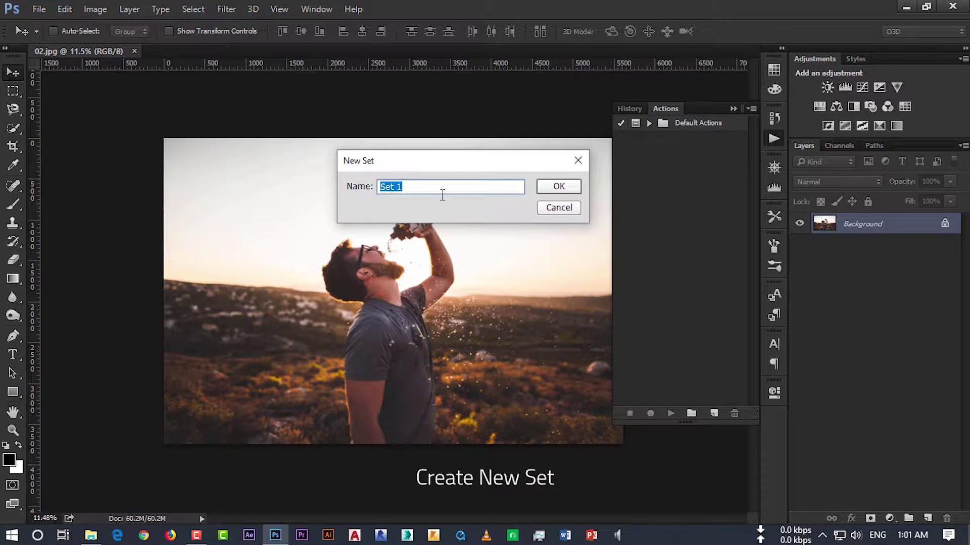
pyautogui.write('Image')
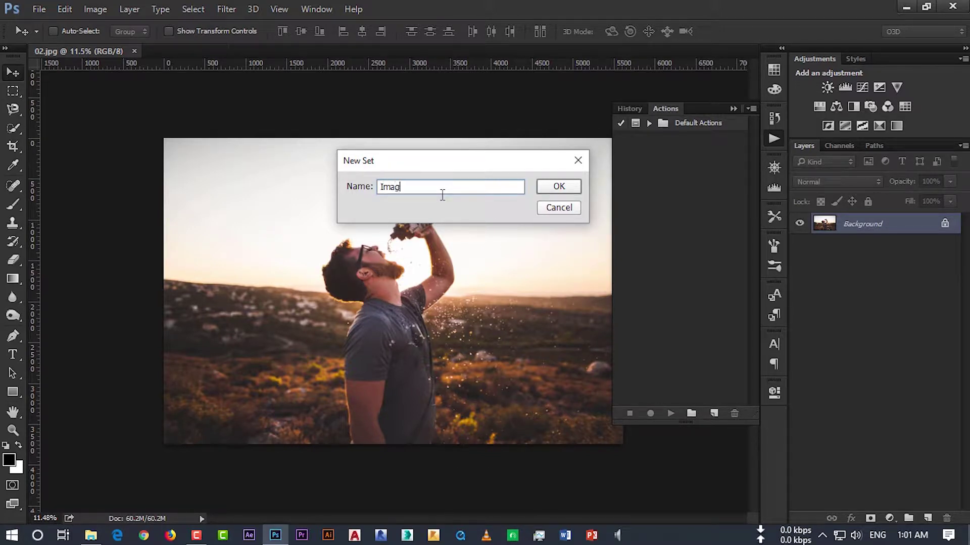
pyautogui.press('BackSpace')
pyautogui.write('nd water')
pyautogui.write('mark')
pyautogui.click(556, 189)
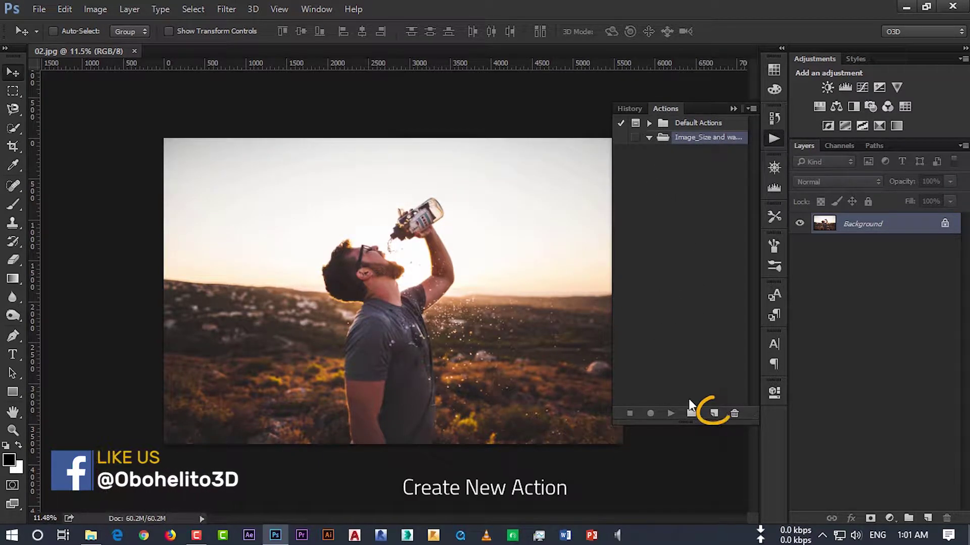
# Create the action 'Resize_2048' in the Image_Size and watermark set and start recording
pyautogui.click(712, 414)
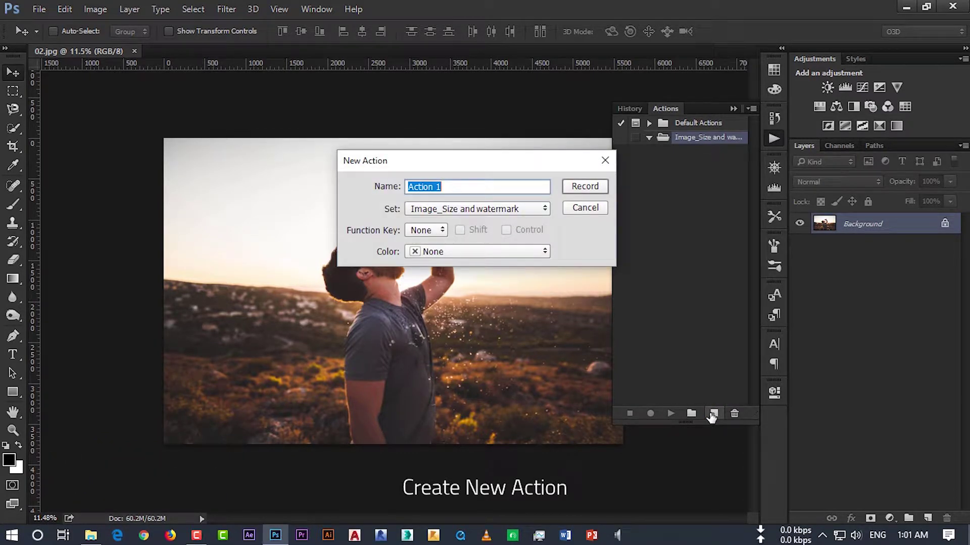
pyautogui.write('r')
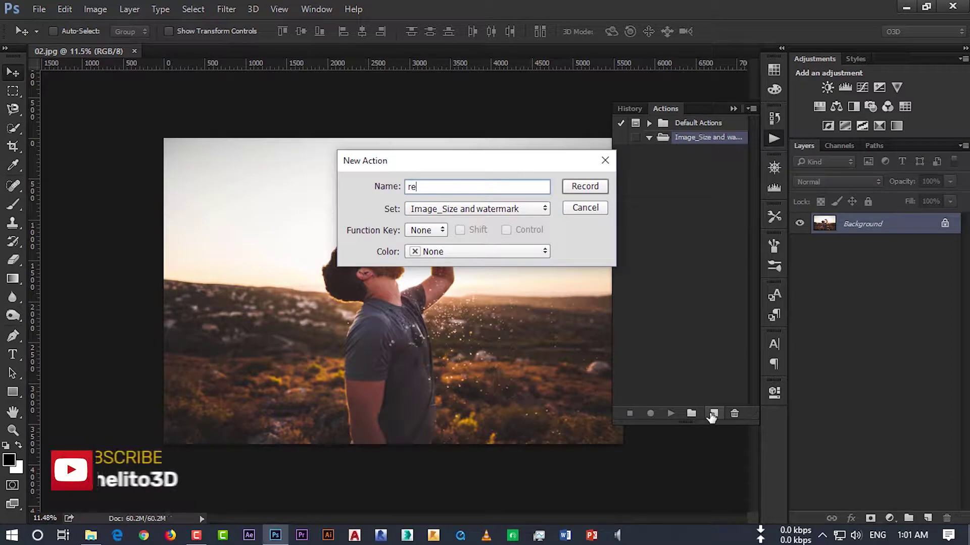
pyautogui.press('BackSpace')
pyautogui.write('R')
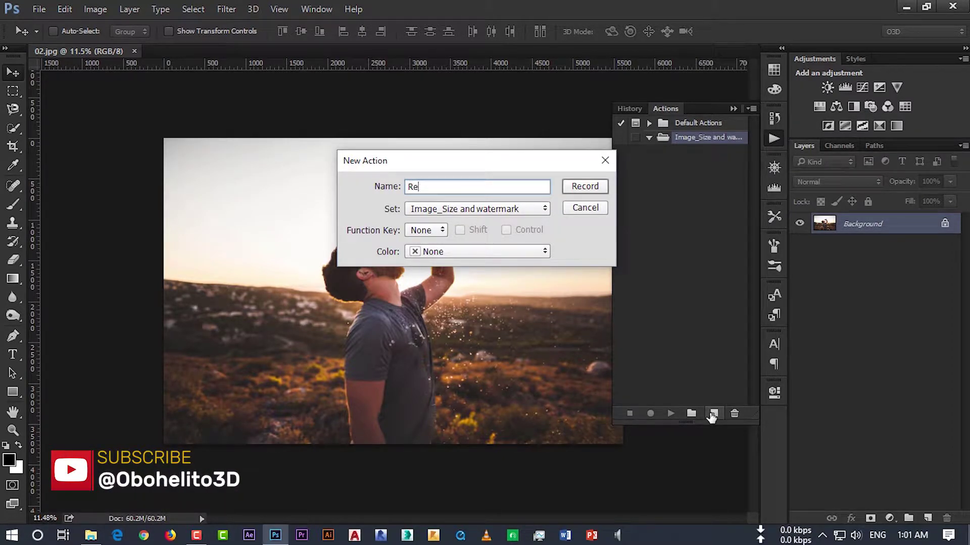
pyautogui.write('ize')
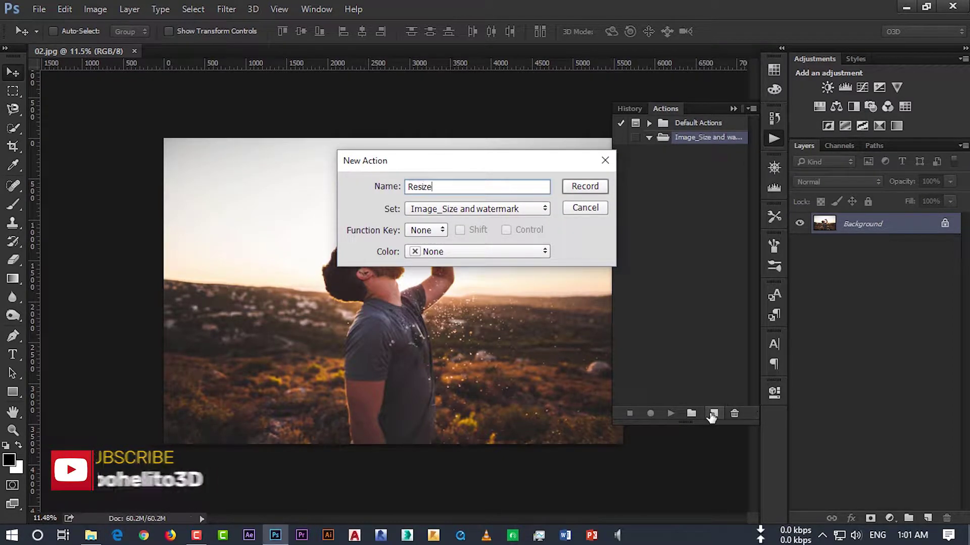
pyautogui.write('_20')
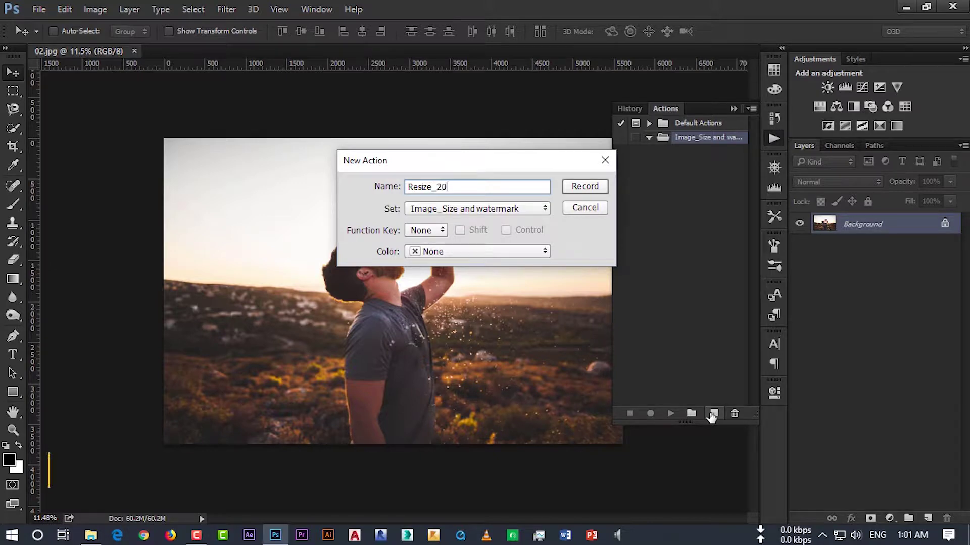
pyautogui.write('14')
pyautogui.press('BackSpace')
pyautogui.press('BackSpace')
pyautogui.click(585, 187)
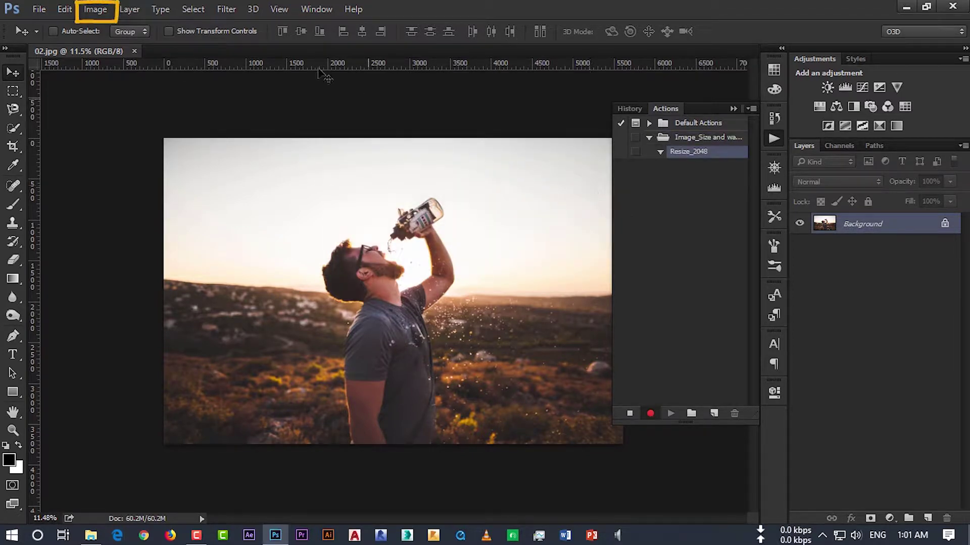
# Resize the photo to 2048 px wide (2048 × 1365) and fit it on screen
pyautogui.click(92, 12)
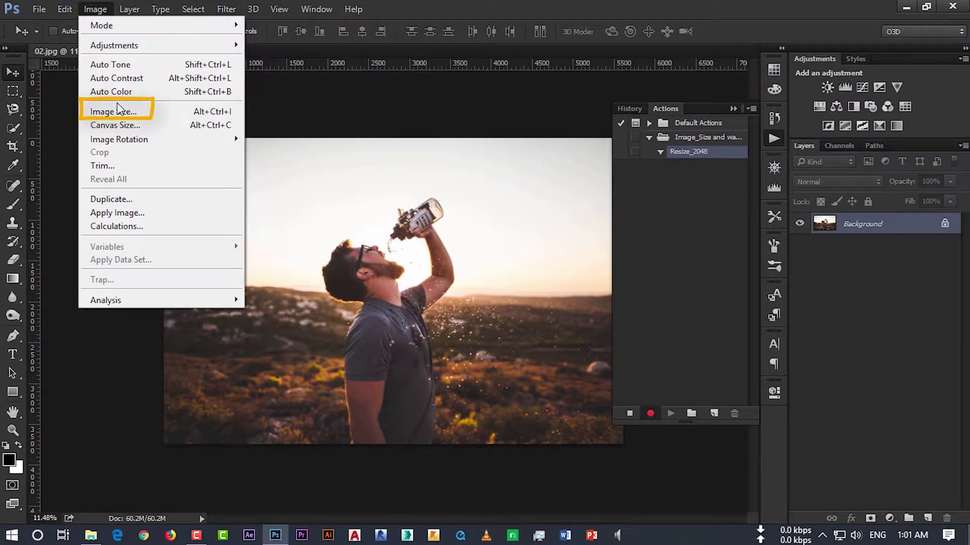
pyautogui.click(115, 120)
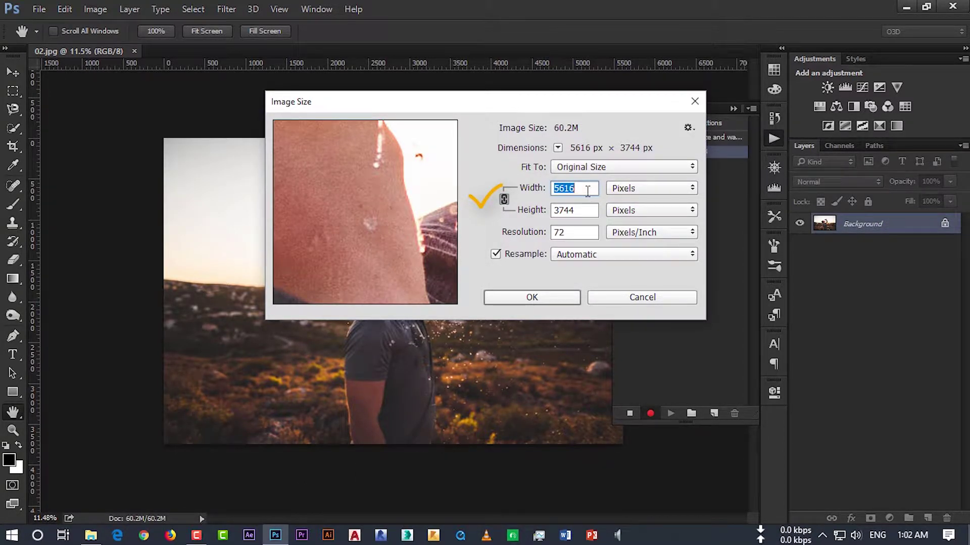
pyautogui.write('204')
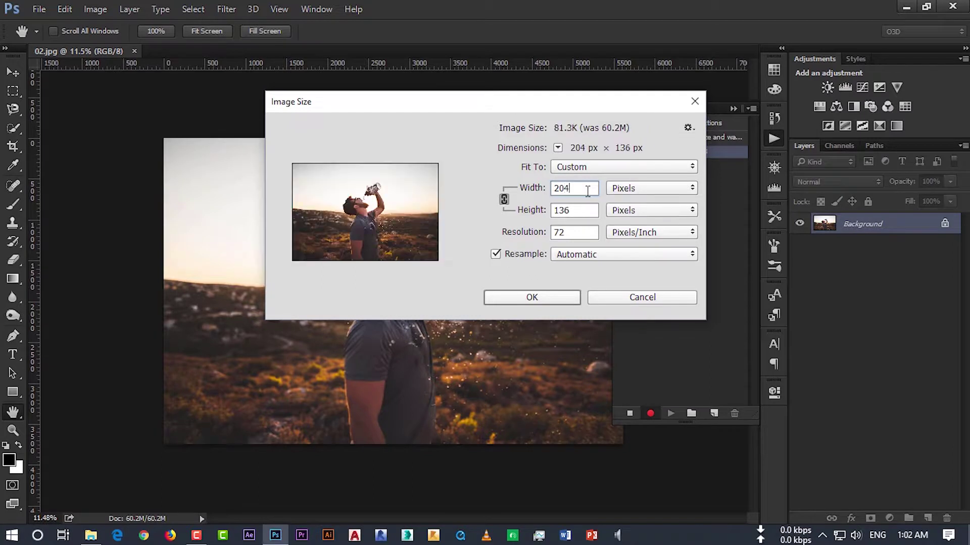
pyautogui.write('8')
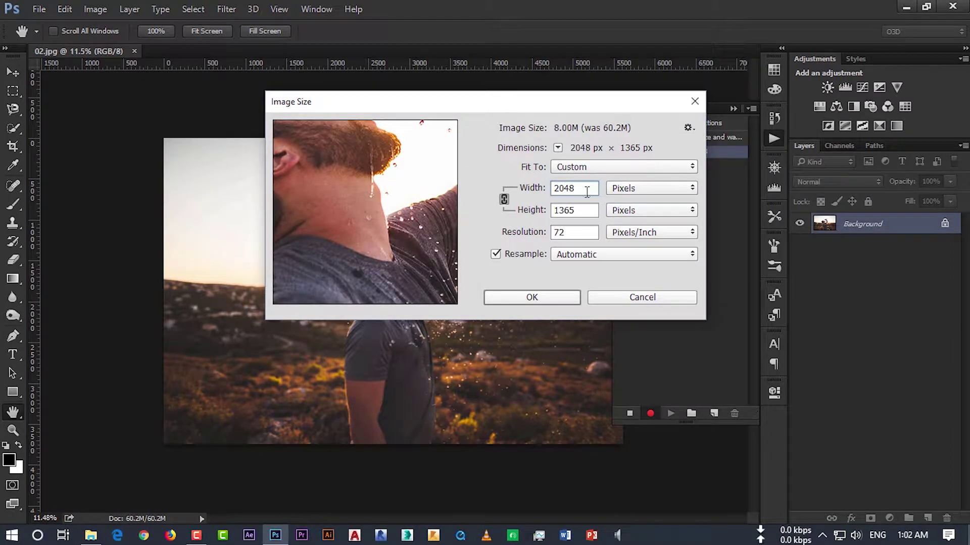
pyautogui.click(532, 297)
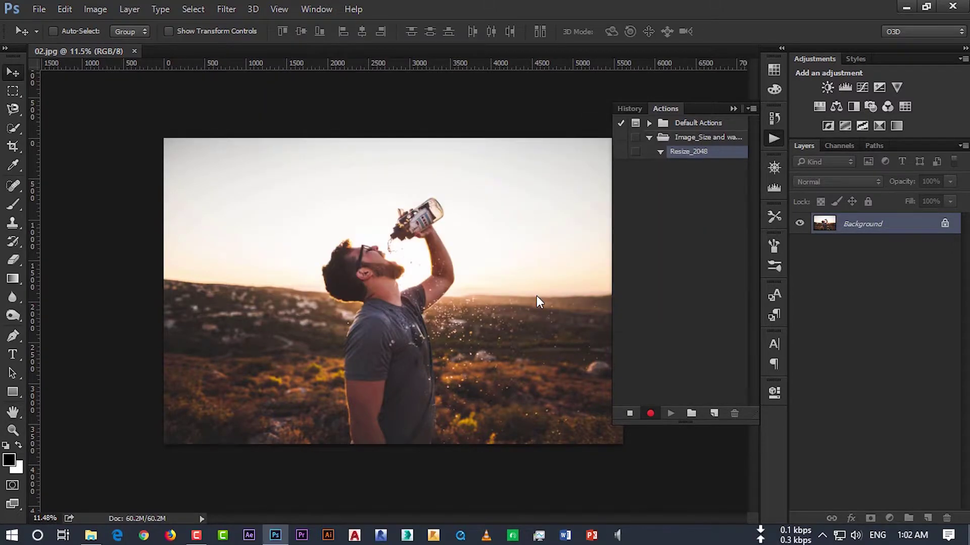
pyautogui.hotkey('ctrl', '0')
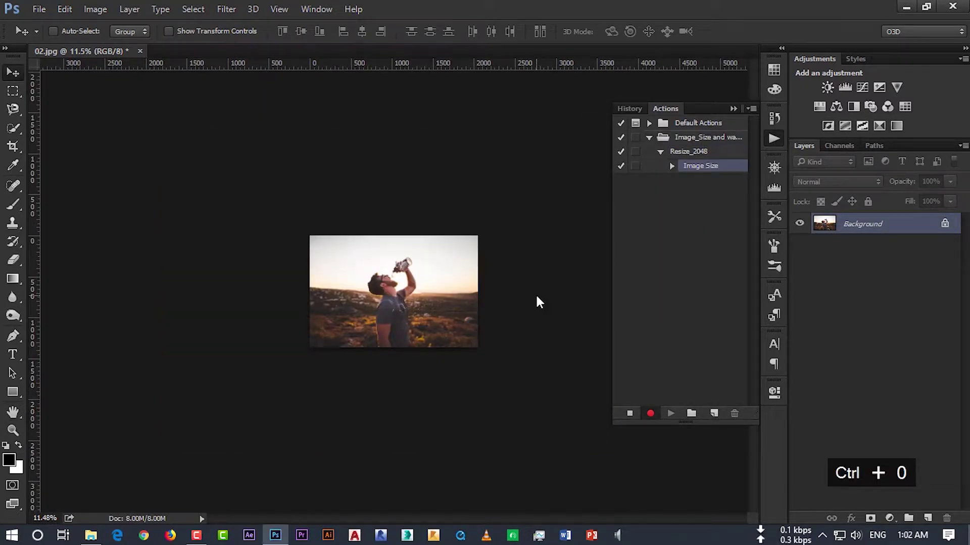
pyautogui.scroll(-2, 537, 296)
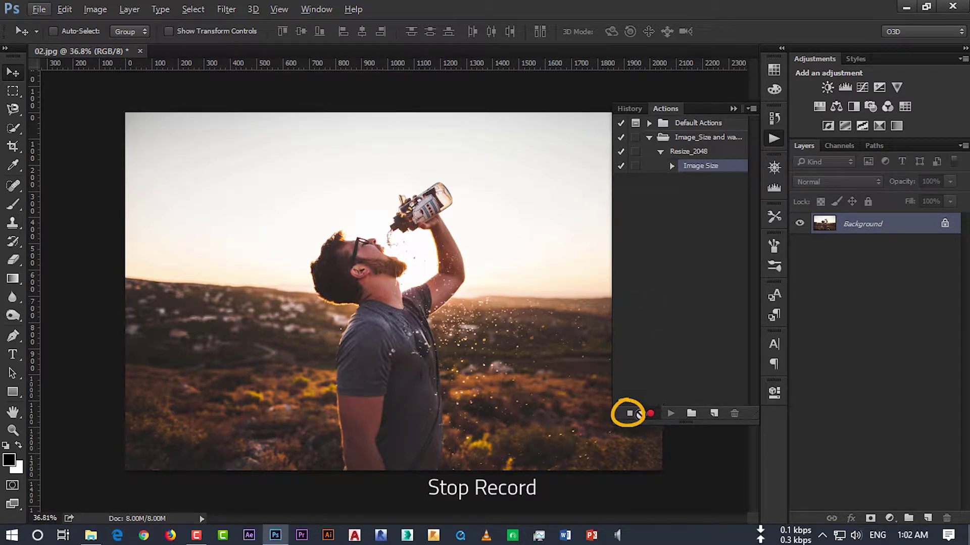
# Stop recording Resize_2048 and open photo 05.jpg from the Image folder
pyautogui.click(629, 414)
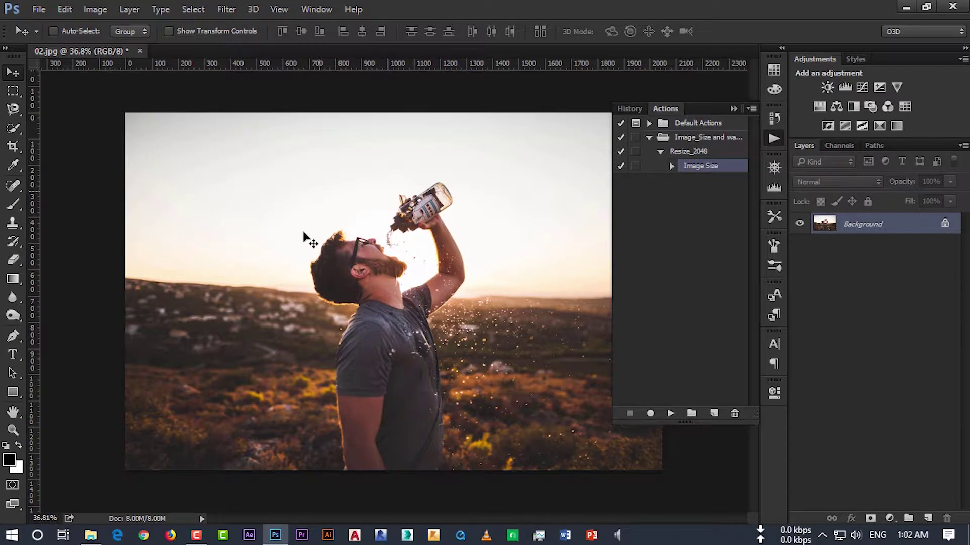
pyautogui.click(92, 536)
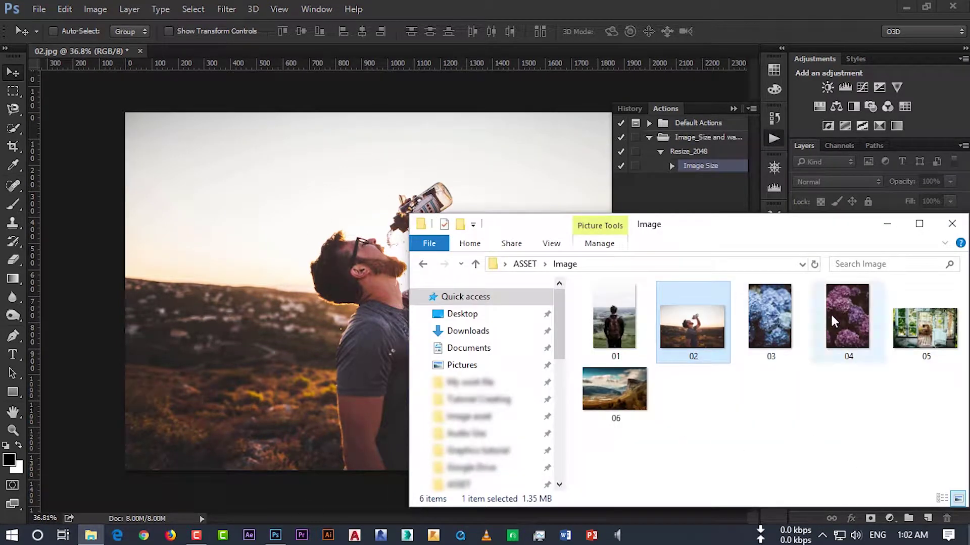
pyautogui.click(941, 333)
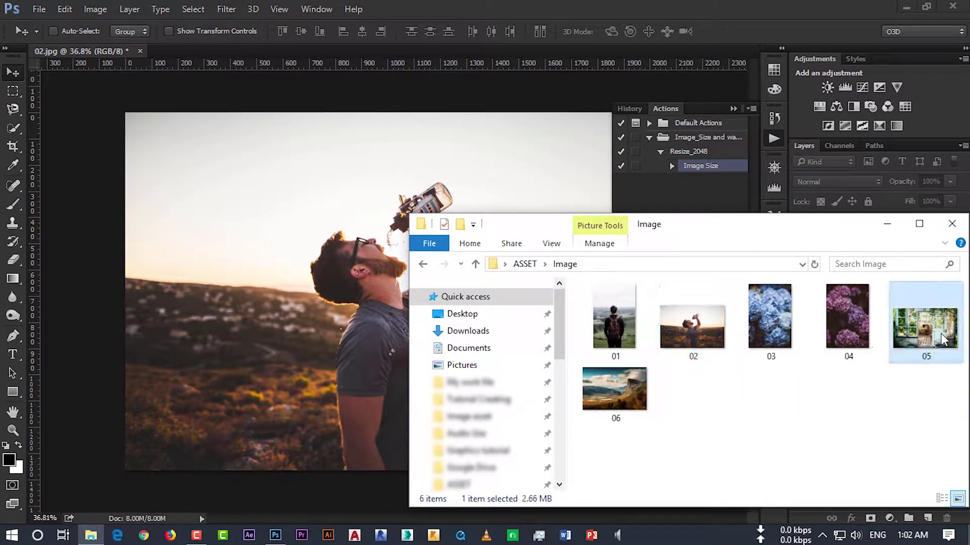
pyautogui.moveTo(939, 333)
pyautogui.mouseDown()
pyautogui.moveTo(306, 93)
pyautogui.moveTo(278, 41)
pyautogui.mouseUp()
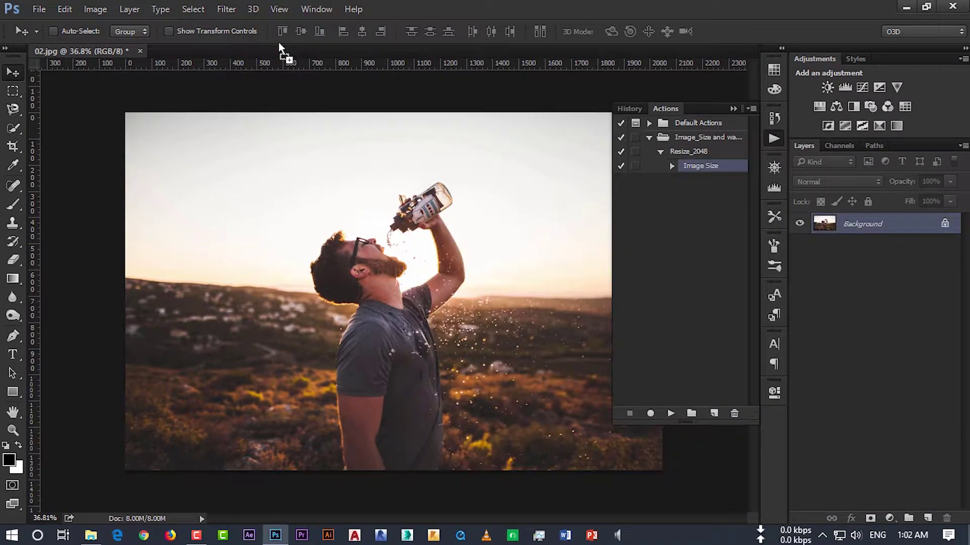
pyautogui.hotkey('ctrl', '-')
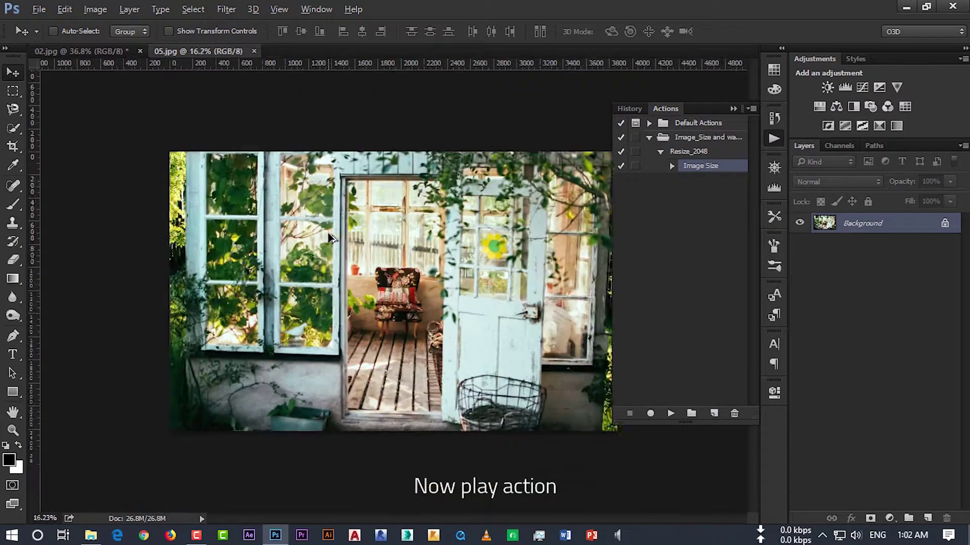
# Run Resize_2048 on 05.jpg, check its image size without changes, and close it
pyautogui.click(686, 152)
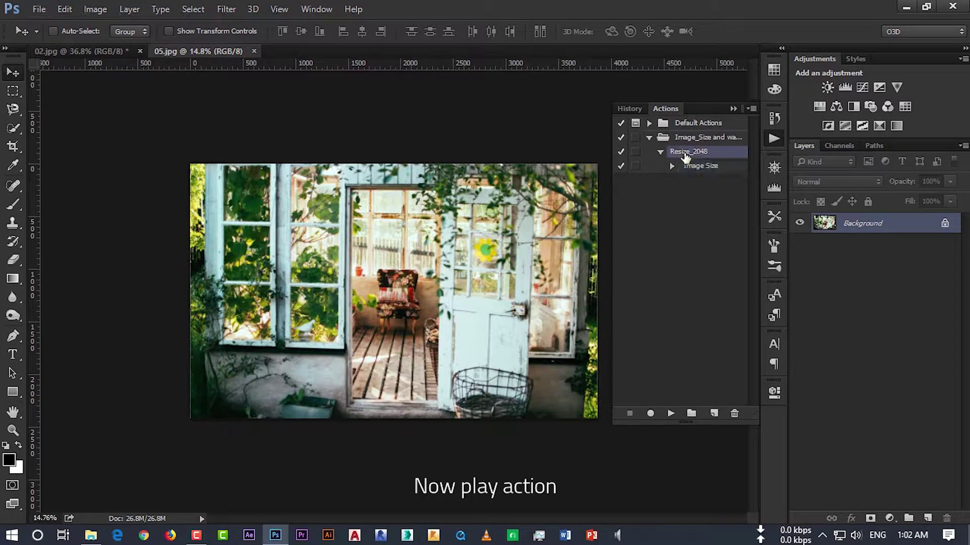
pyautogui.click(670, 413)
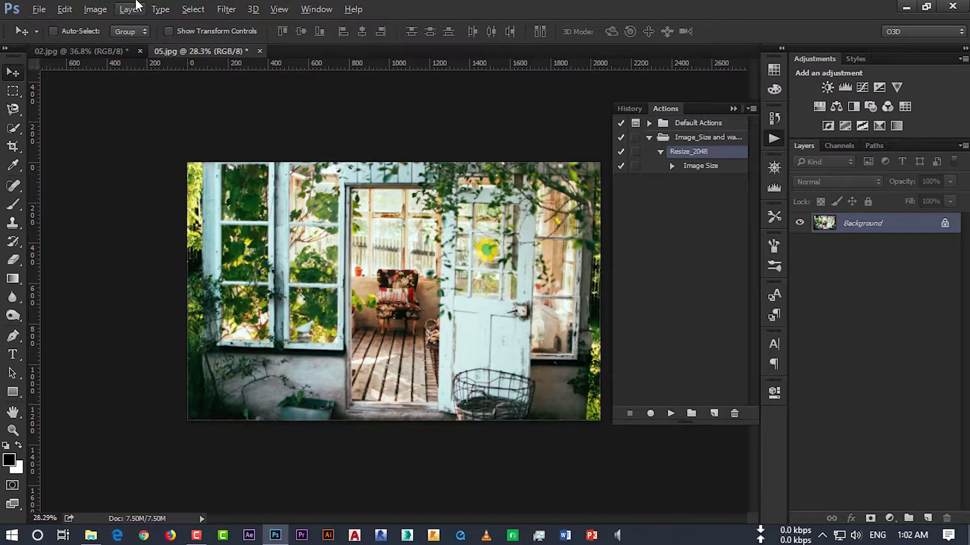
pyautogui.click(95, 9)
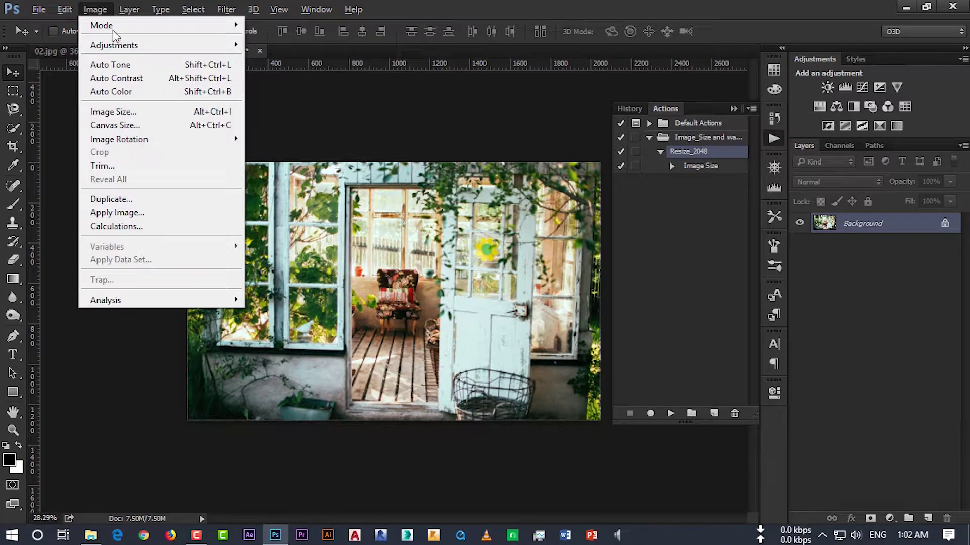
pyautogui.click(160, 111)
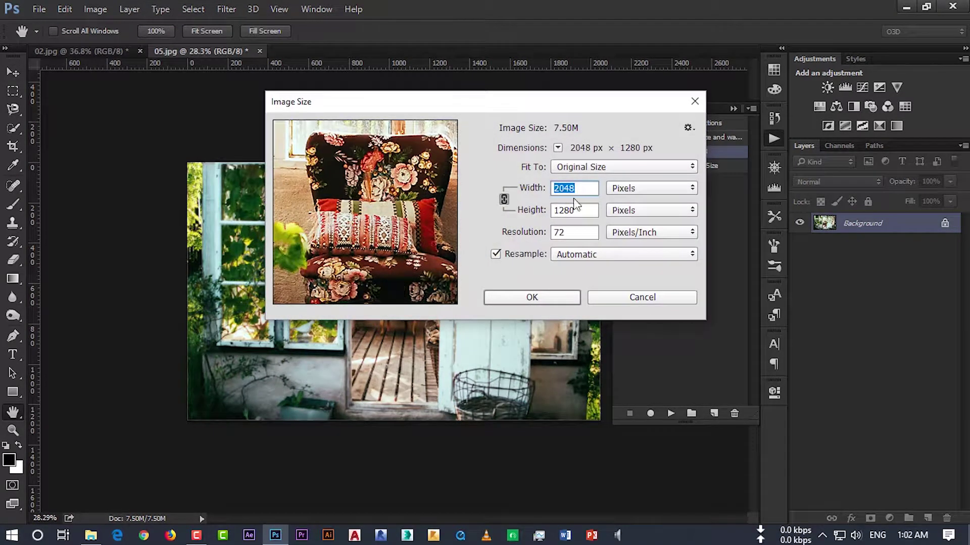
pyautogui.click(625, 298)
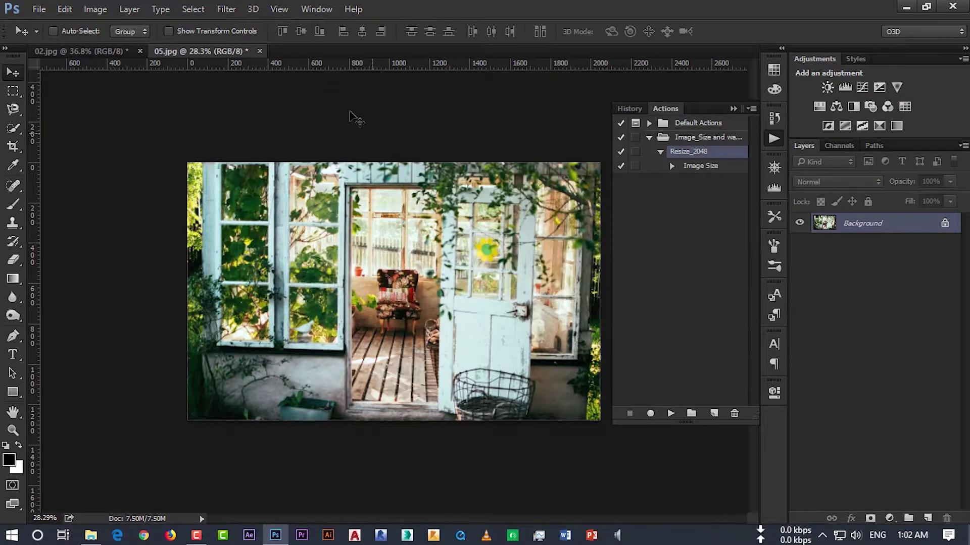
pyautogui.click(259, 52)
# Discard 05.jpg's changes and create a 'Watermark Dont open' folder in ASSET
pyautogui.click(518, 218)
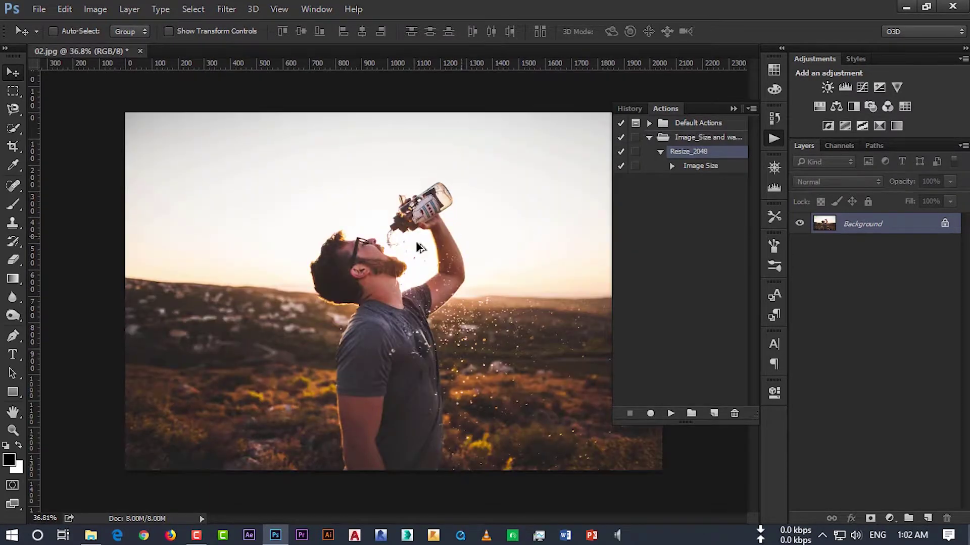
pyautogui.click(720, 284)
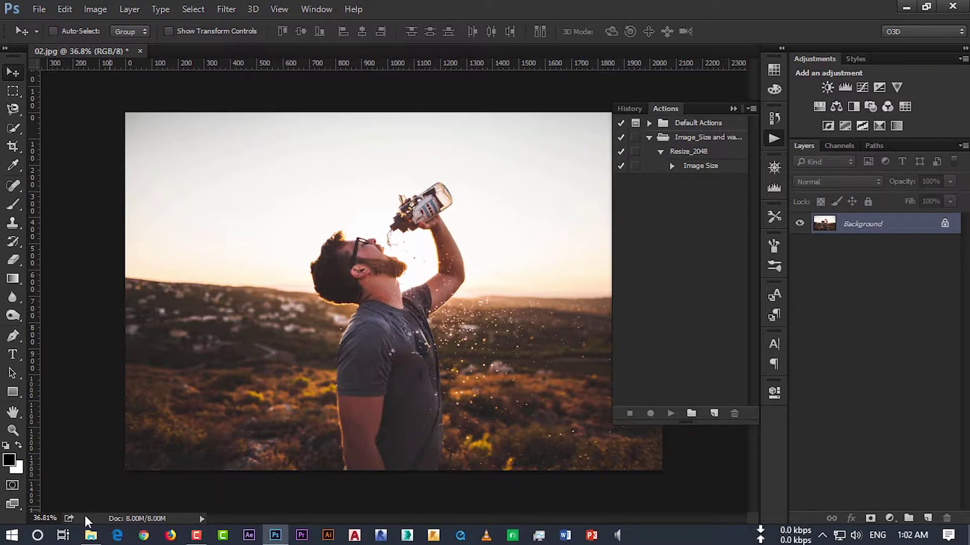
pyautogui.click(92, 534)
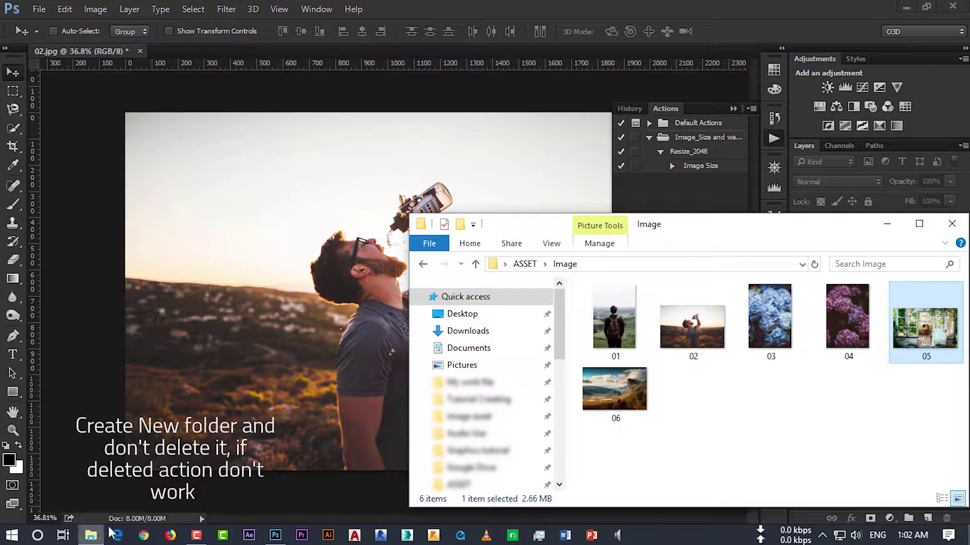
pyautogui.click(524, 267)
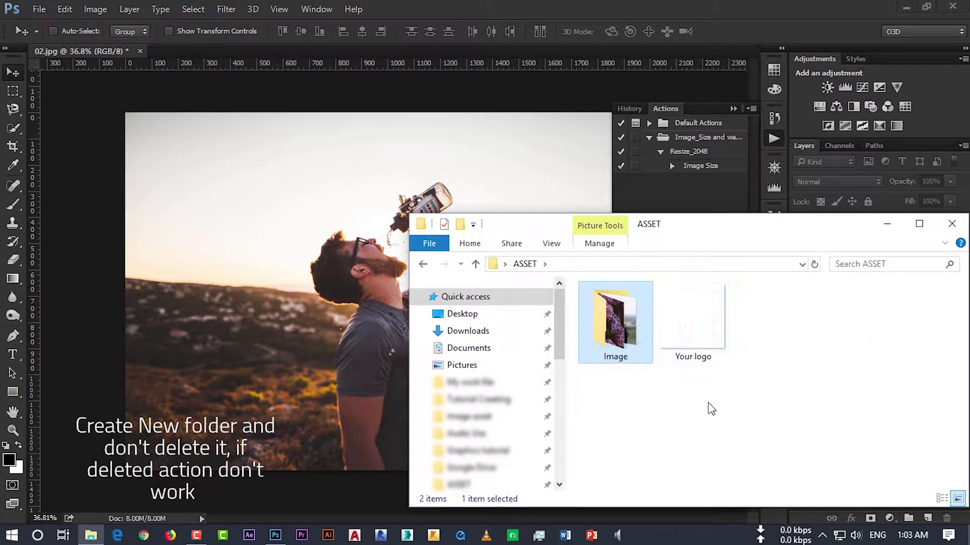
pyautogui.rightClick(693, 413)
pyautogui.moveTo(781, 380)
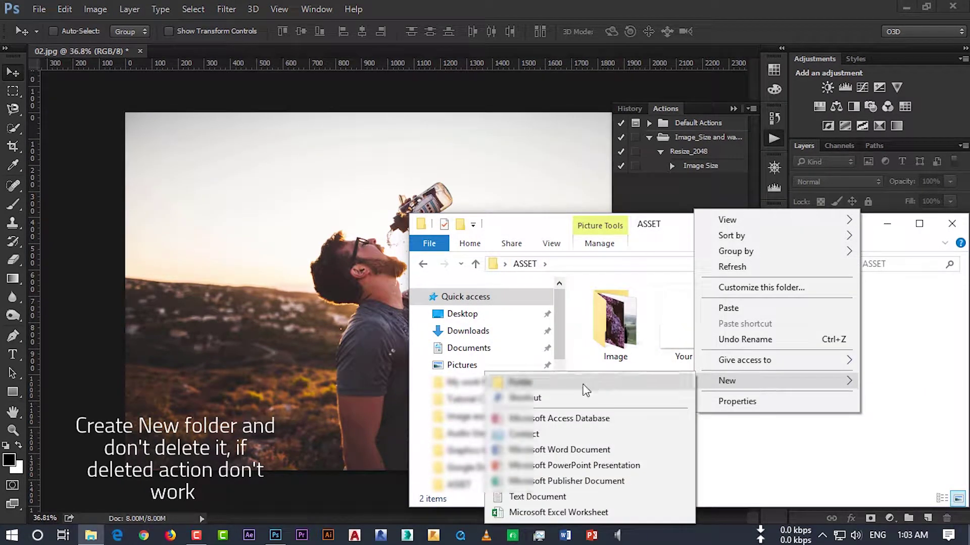
pyautogui.click(585, 387)
pyautogui.write('W')
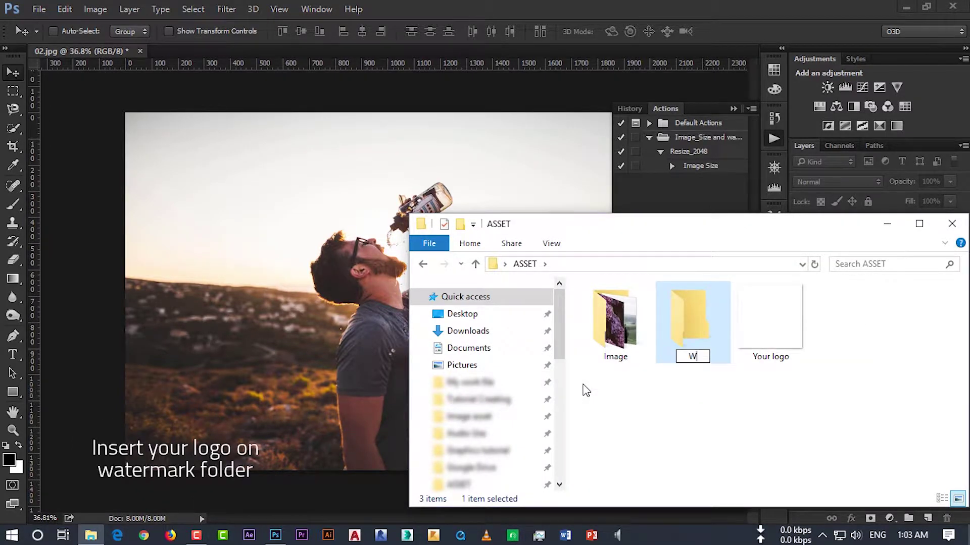
pyautogui.write('ater')
pyautogui.write('mark D')
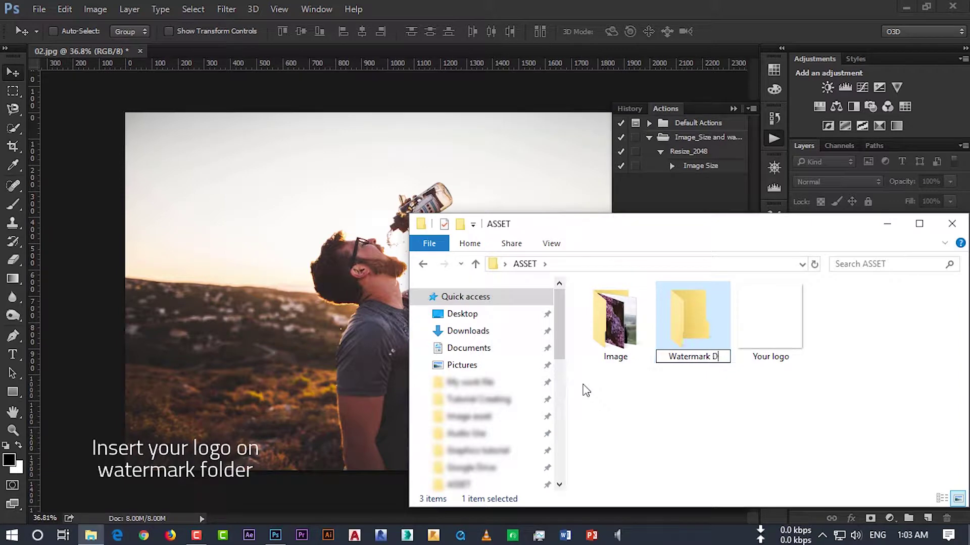
pyautogui.write('ont ')
pyautogui.write('open')
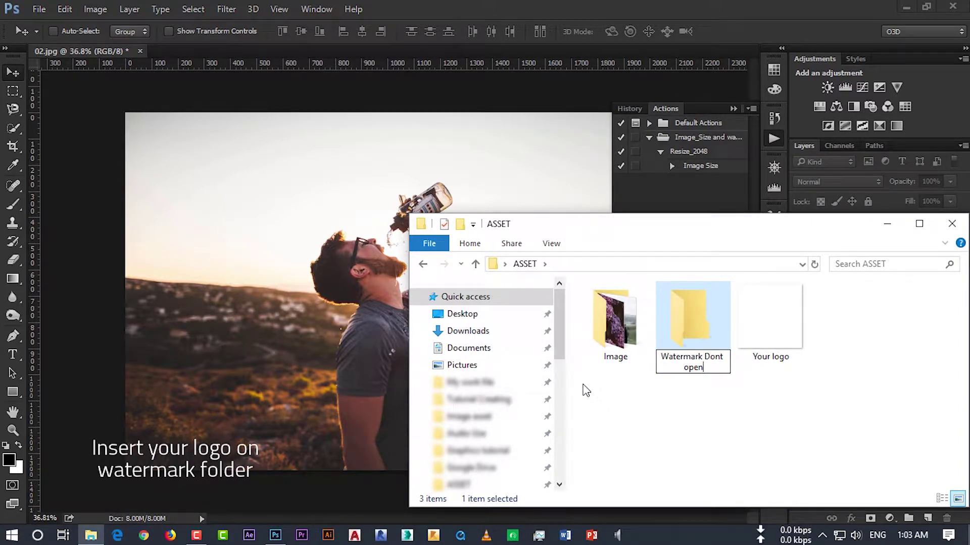
pyautogui.click(680, 453)
# Copy the Your logo image into the 'Watermark Dont open' folder
pyautogui.click(765, 340)
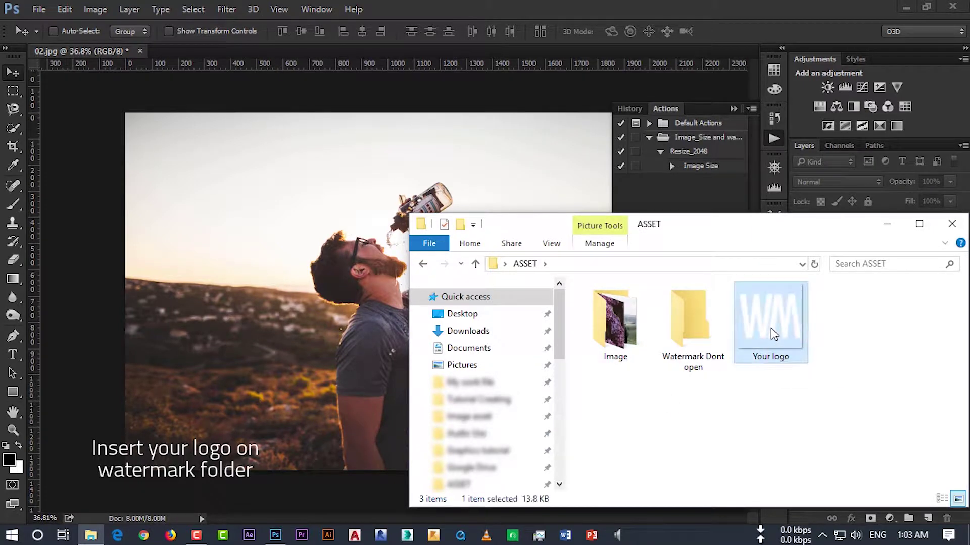
pyautogui.rightClick(771, 328)
pyautogui.click(793, 443)
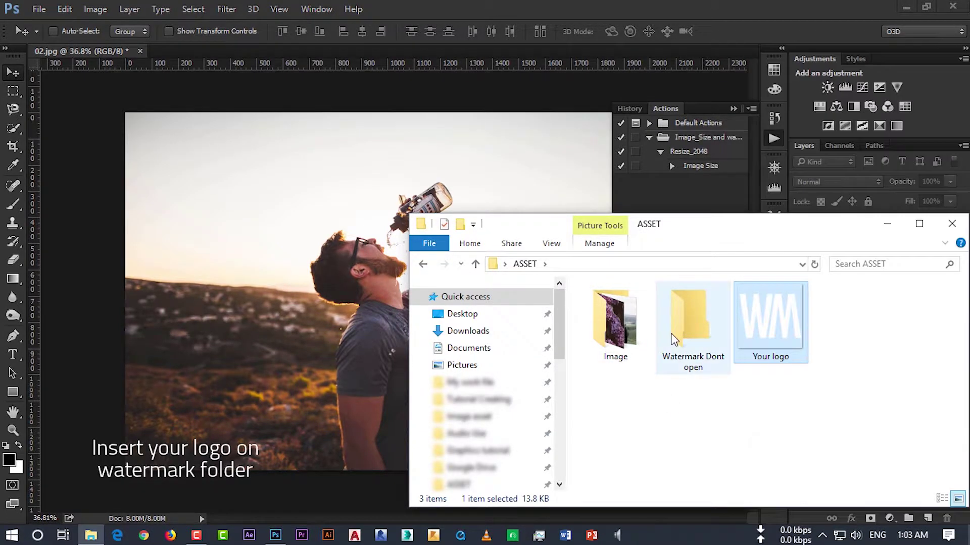
pyautogui.click(680, 334)
pyautogui.doubleClick(680, 333)
pyautogui.rightClick(659, 401)
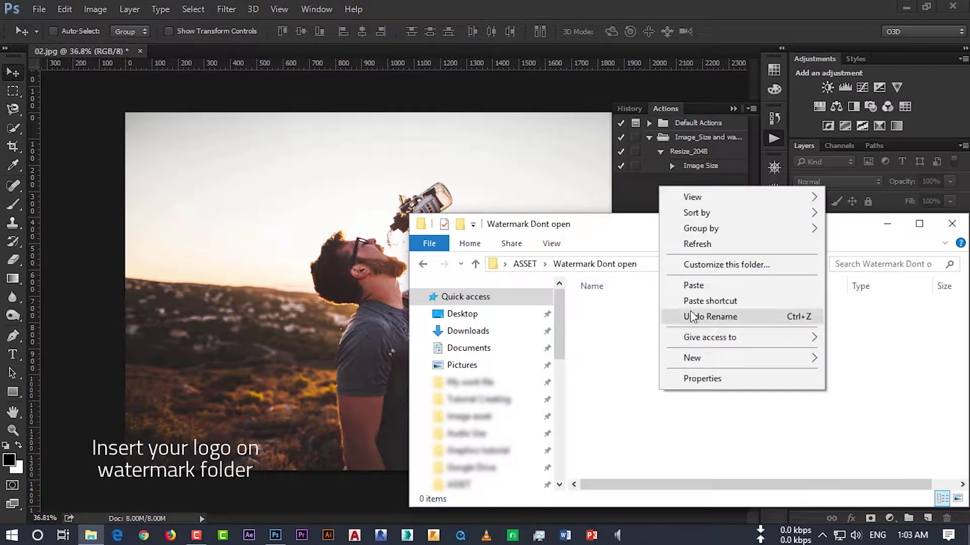
pyautogui.click(690, 284)
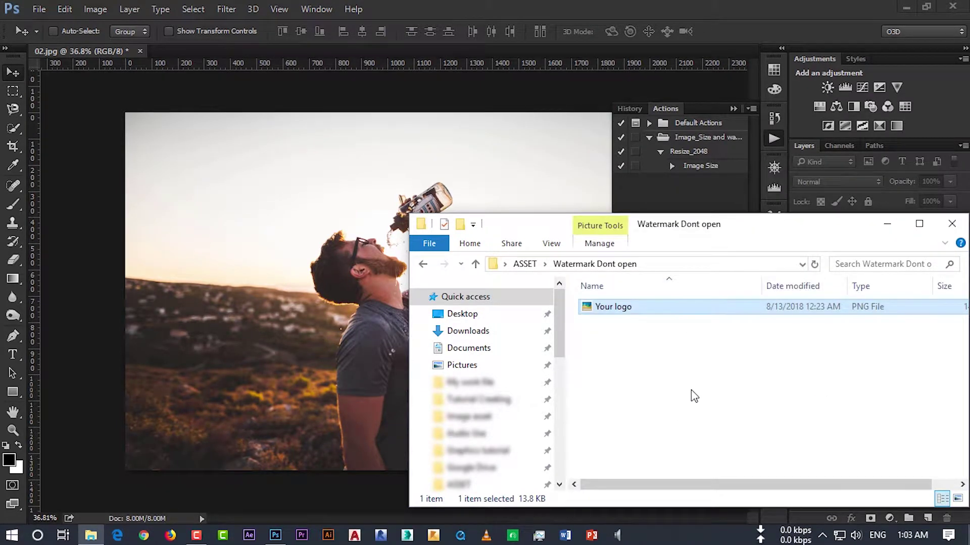
pyautogui.click(422, 265)
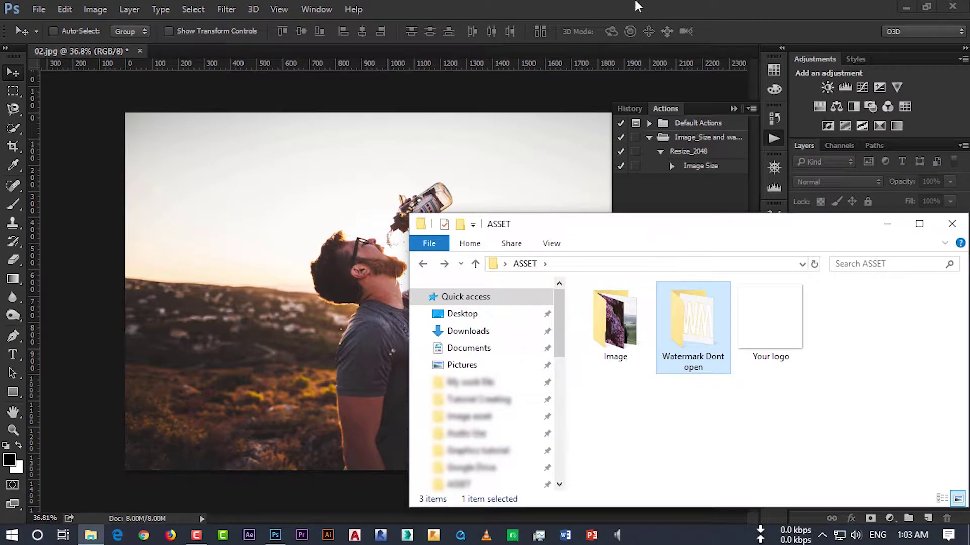
pyautogui.click(536, 100)
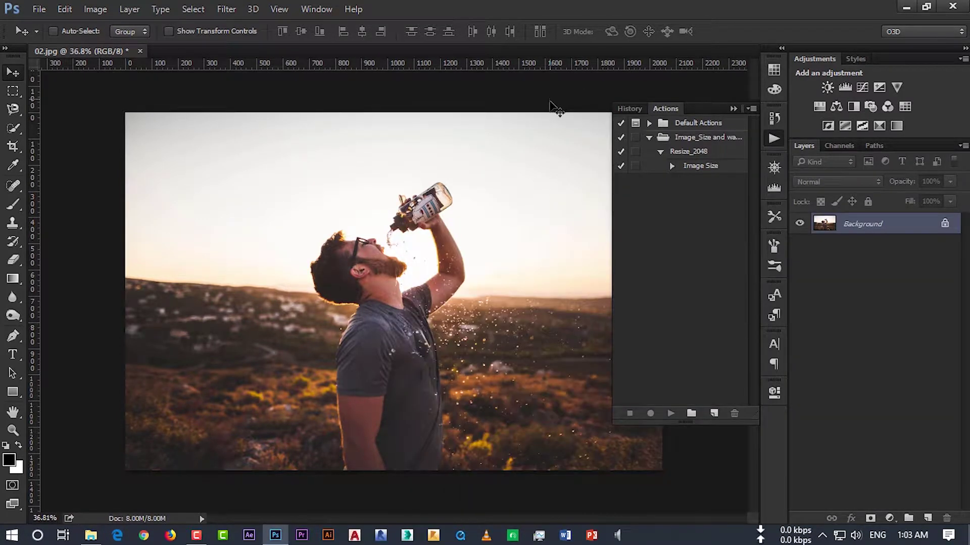
# Create the action 'Watermark_Landscape' in the Image_Size and watermark set and start recording
pyautogui.click(714, 414)
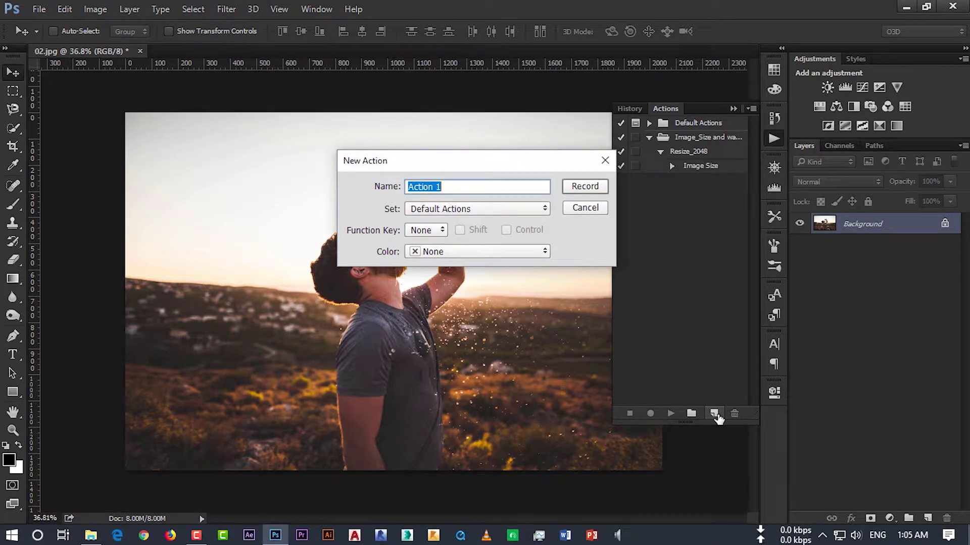
pyautogui.write('W')
pyautogui.press('BackSpace')
pyautogui.write('termark_L')
pyautogui.write('and')
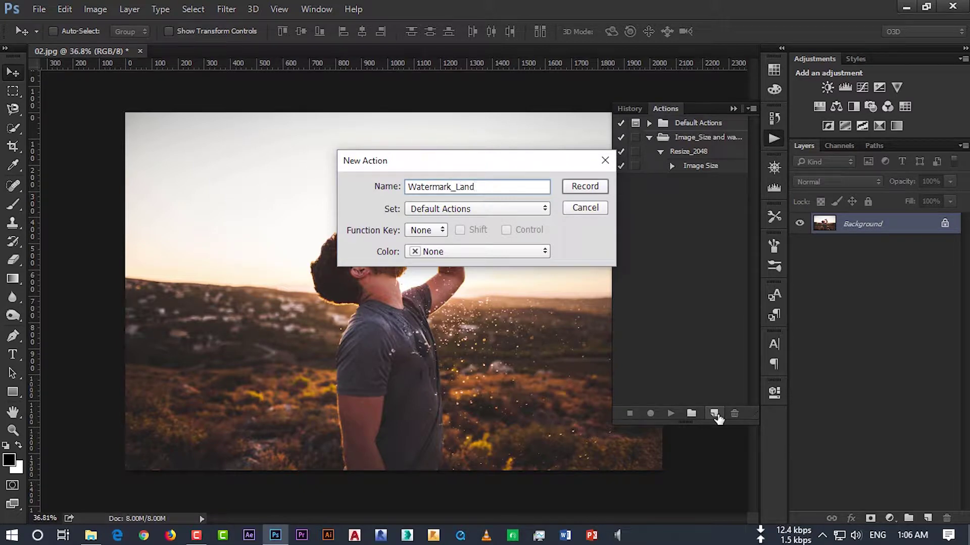
pyautogui.write('scape')
pyautogui.click(480, 207)
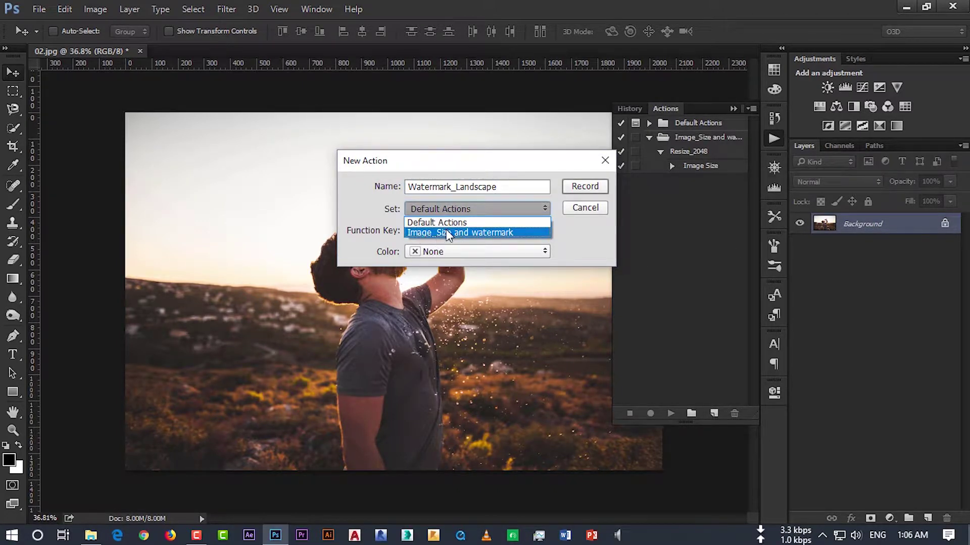
pyautogui.click(446, 232)
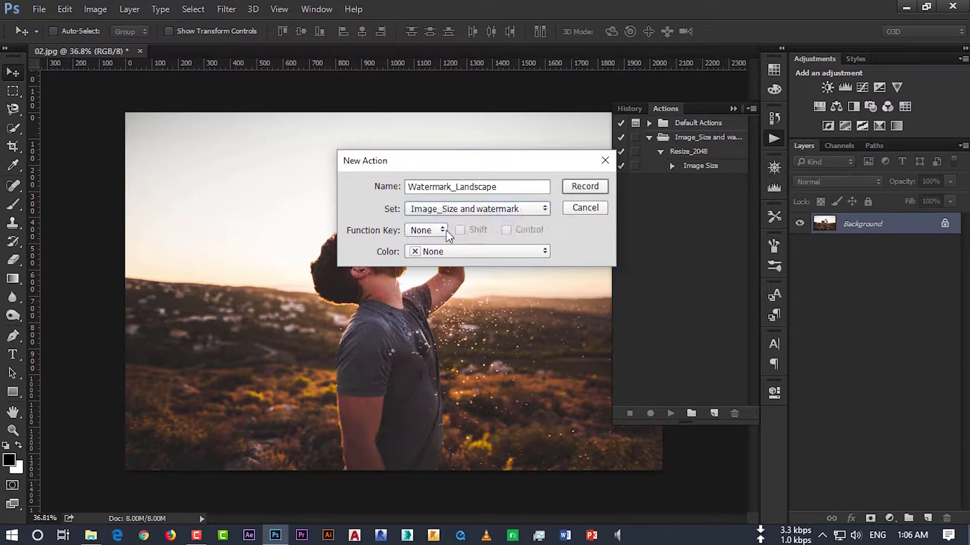
pyautogui.click(578, 193)
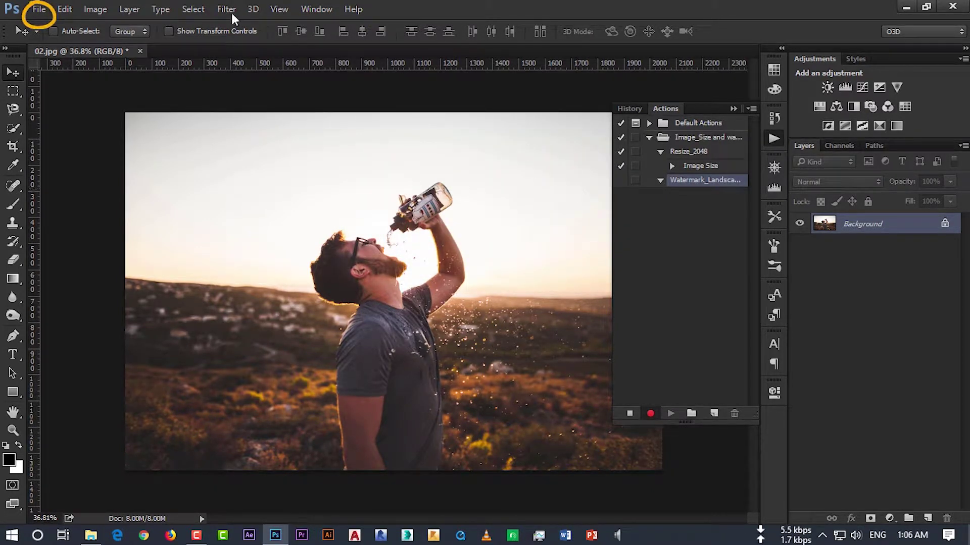
# Place the Your logo image embedded on 02.jpg, scaled to about 45.75%
pyautogui.click(44, 8)
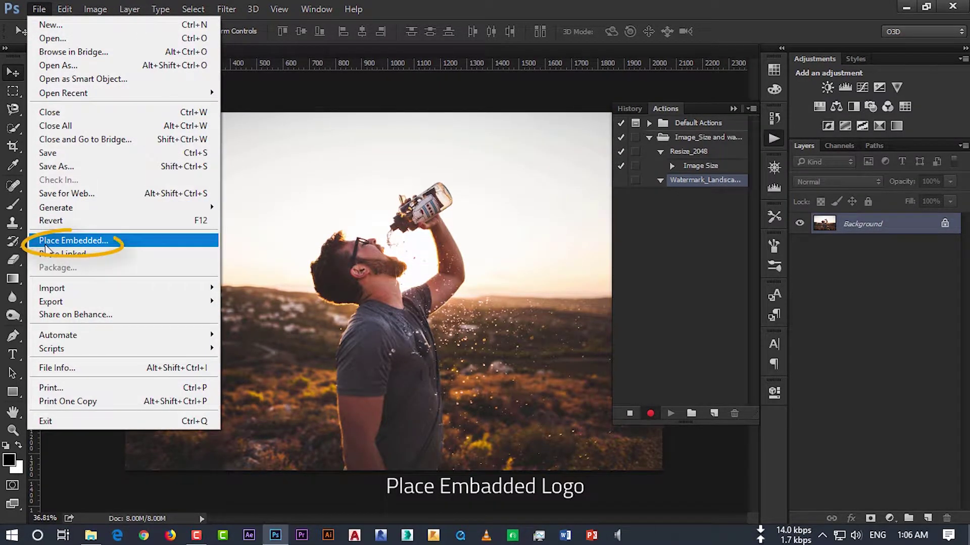
pyautogui.click(103, 244)
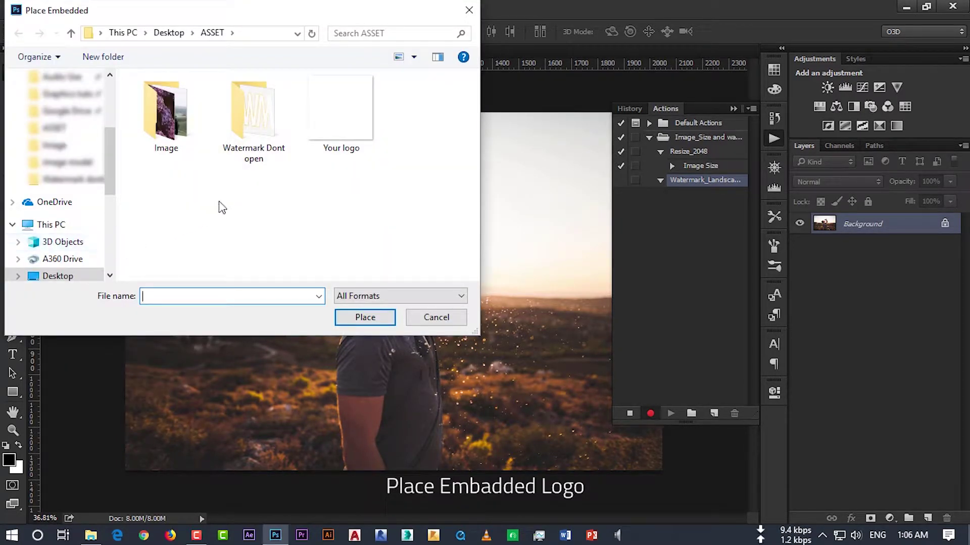
pyautogui.moveTo(253, 118)
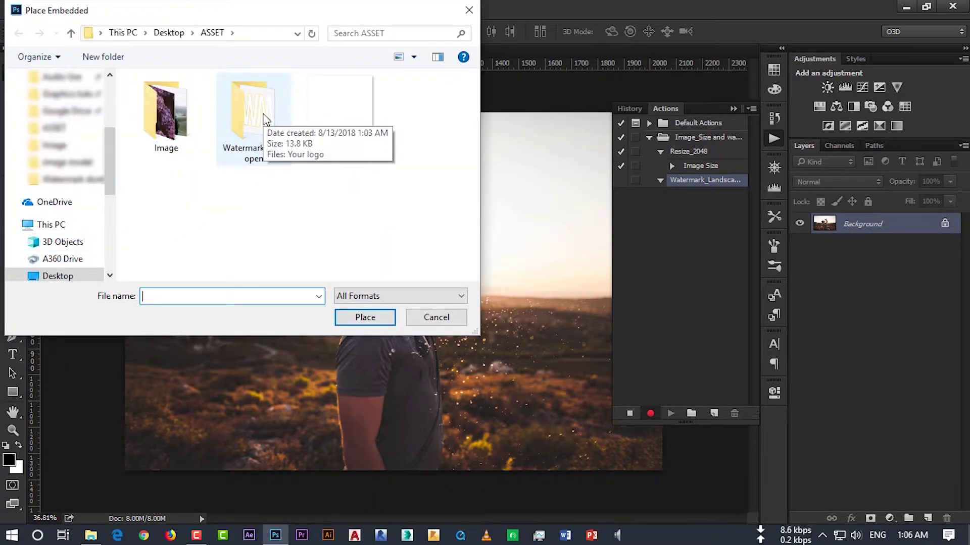
pyautogui.doubleClick(263, 119)
pyautogui.click(137, 130)
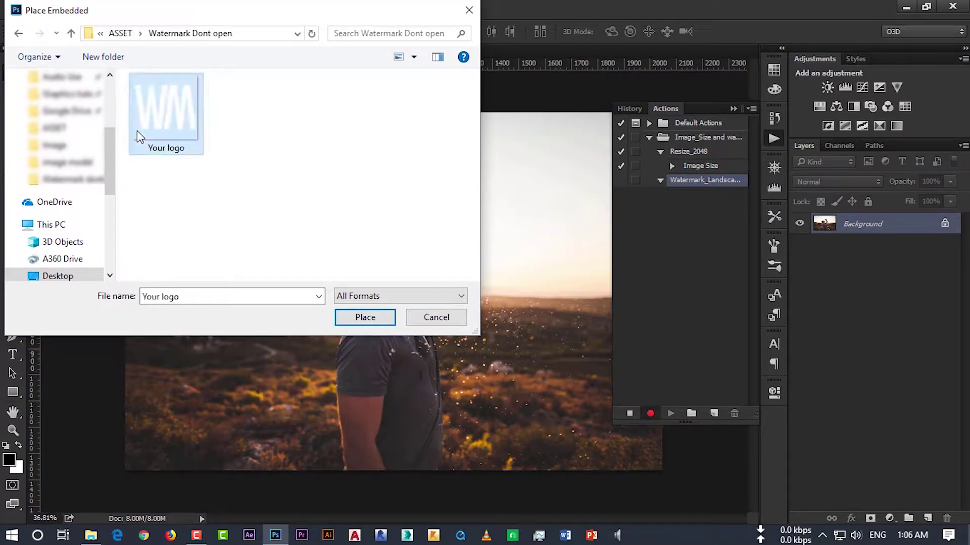
pyautogui.click(352, 318)
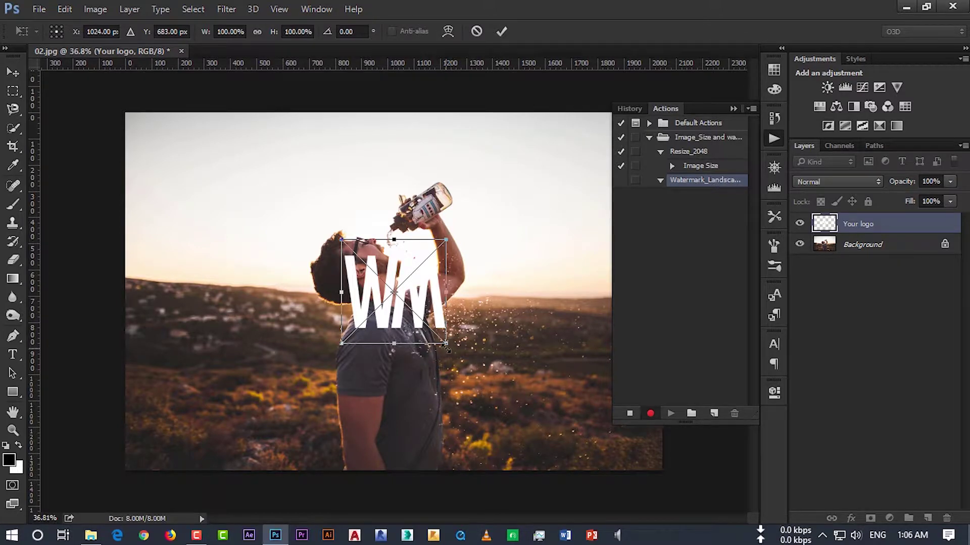
pyautogui.moveTo(447, 347); pyautogui.dragTo(391, 280)
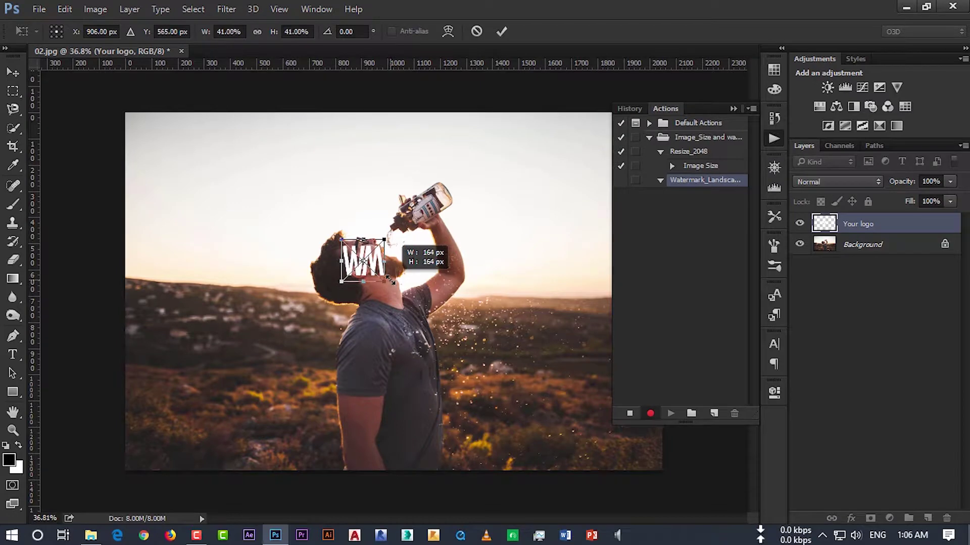
pyautogui.moveTo(391, 279); pyautogui.dragTo(397, 286)
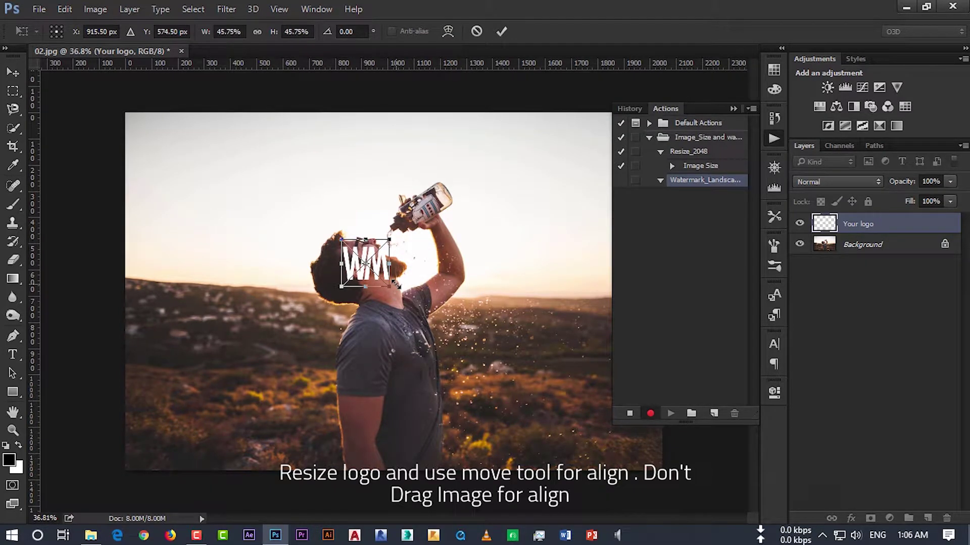
pyautogui.press('Return')
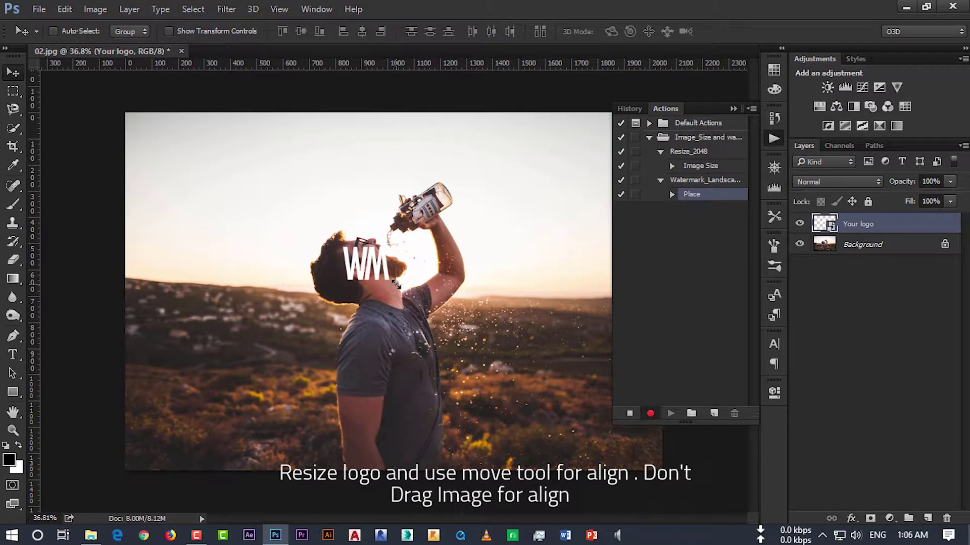
# Align the WM logo to the photo's bottom-left corner using a select-all reference
pyautogui.moveTo(397, 286); pyautogui.dragTo(397, 286)
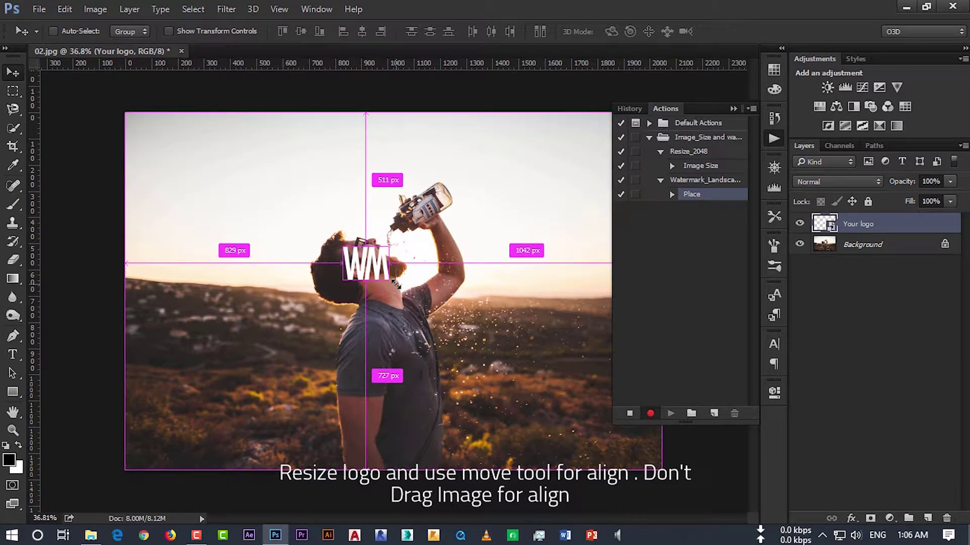
pyautogui.hotkey('ctrl', 'a')
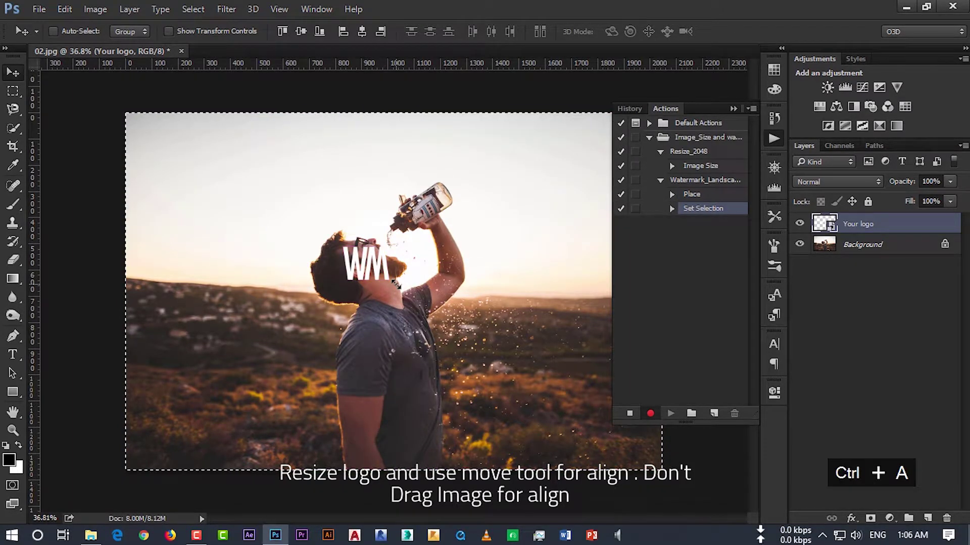
pyautogui.click(316, 33)
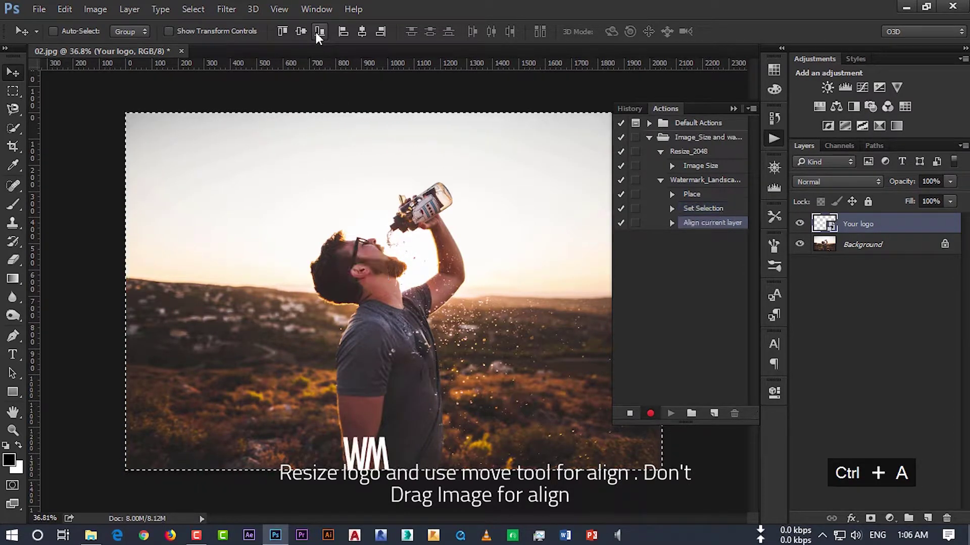
pyautogui.click(344, 32)
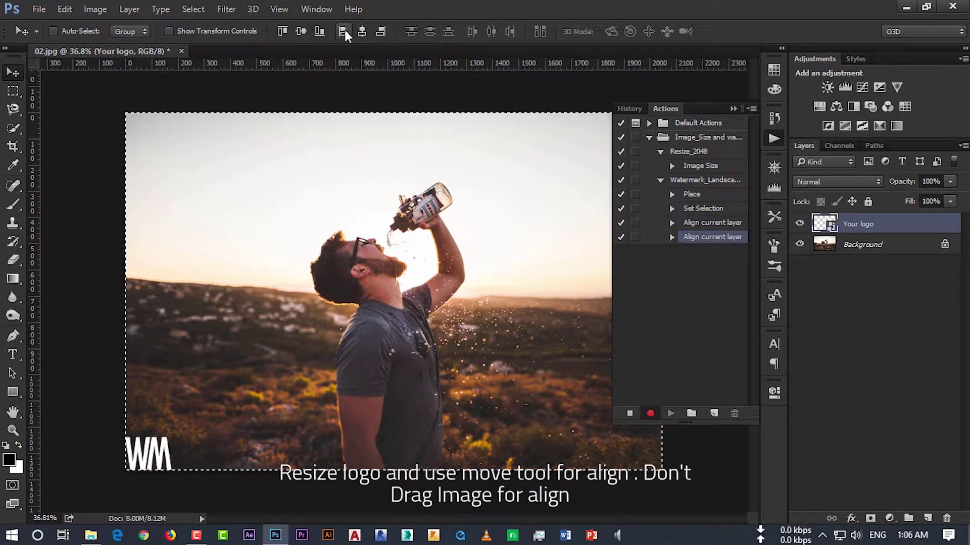
pyautogui.hotkey('ctrl', 'd')
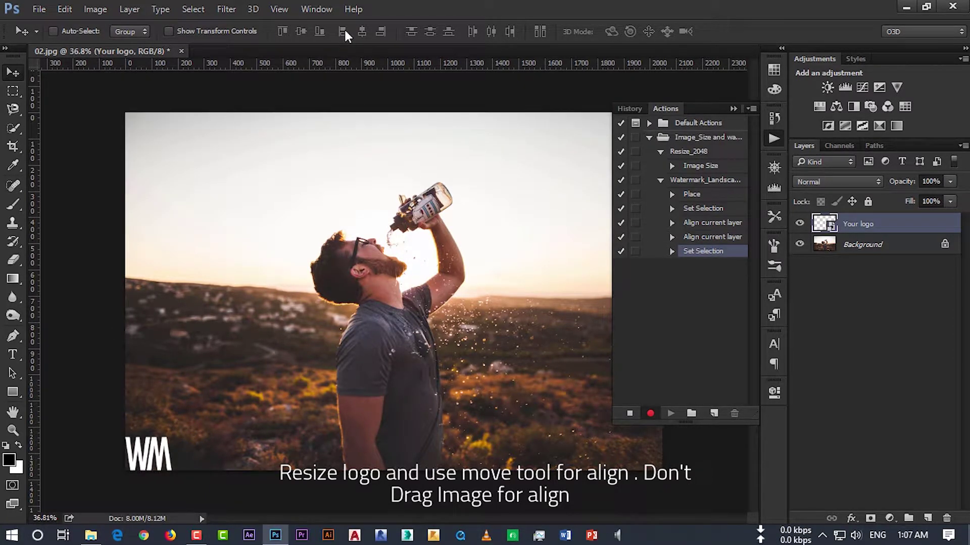
# Nudge the logo up and right with Shift+arrow keys and stop recording
pyautogui.hotkey('shift', 'Up')
pyautogui.hotkey('shift', 'Up')
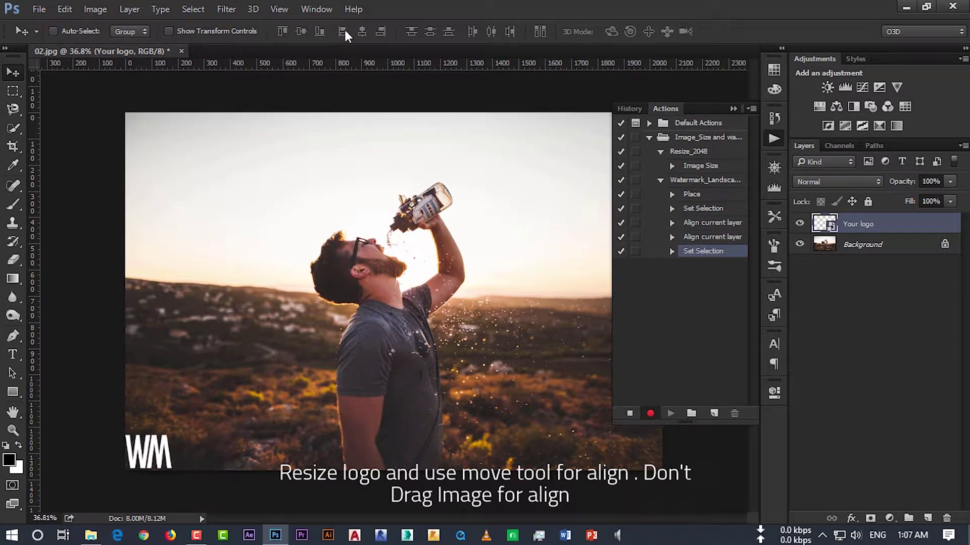
pyautogui.hotkey('shift', 'Up')
pyautogui.hotkey('shift', 'Up')
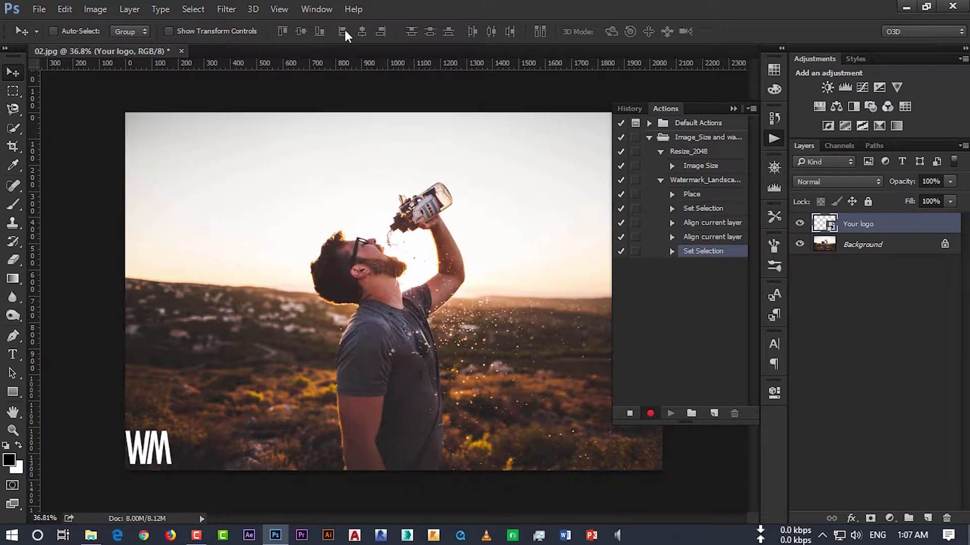
pyautogui.hotkey('shift', 'Right')
pyautogui.hotkey('shift', 'Up')
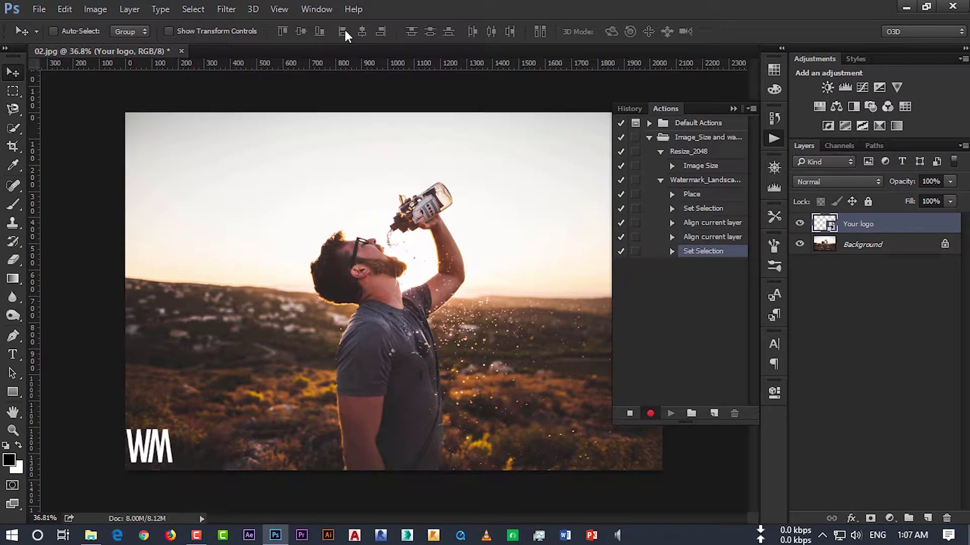
pyautogui.hotkey('shift', 'Right')
pyautogui.hotkey('shift', 'Right')
pyautogui.hotkey('shift', 'Right')
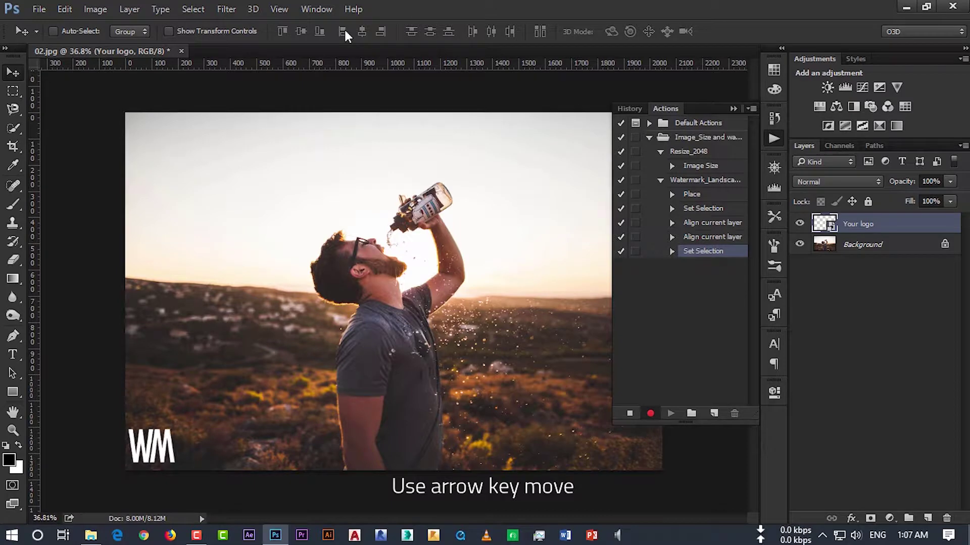
pyautogui.hotkey('shift', 'Right')
pyautogui.hotkey('shift', 'Right')
pyautogui.hotkey('shift', 'Right')
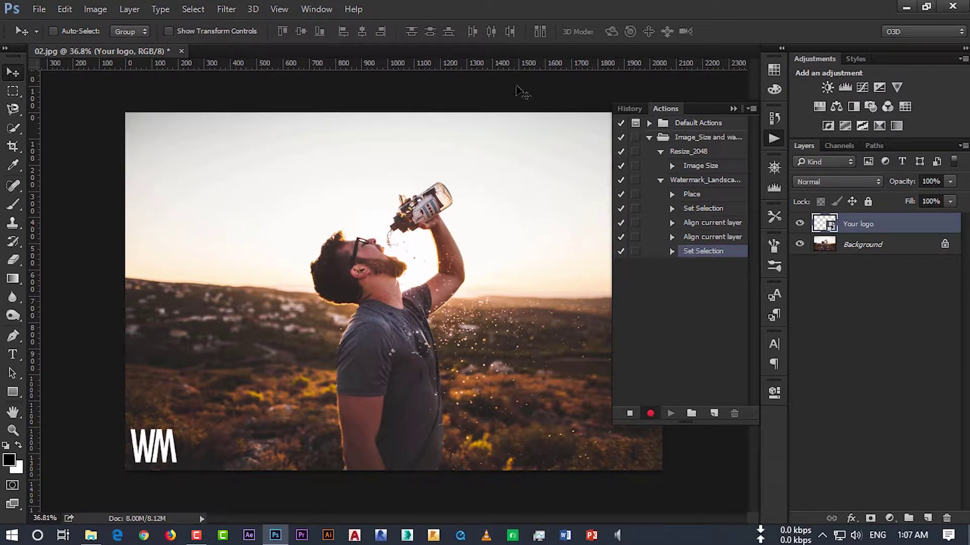
pyautogui.click(629, 413)
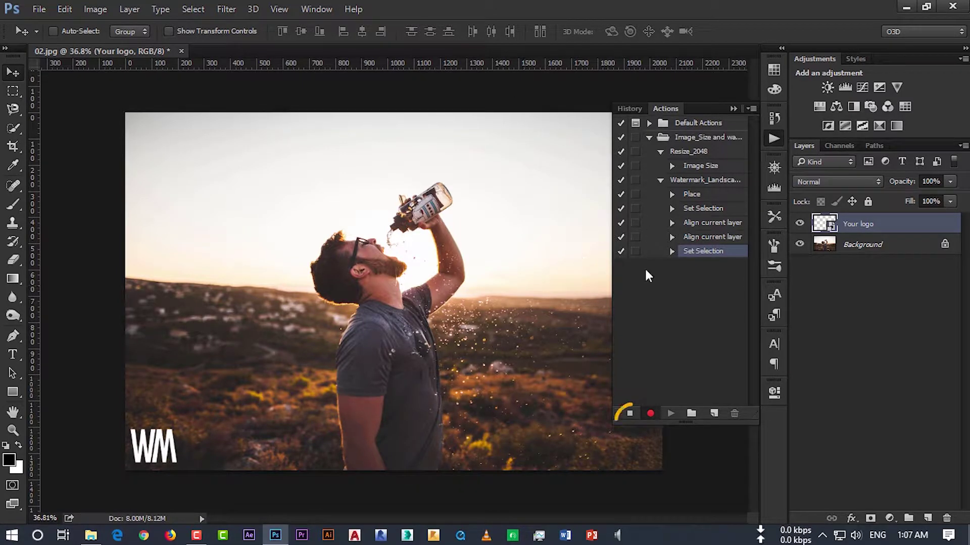
pyautogui.click(630, 415)
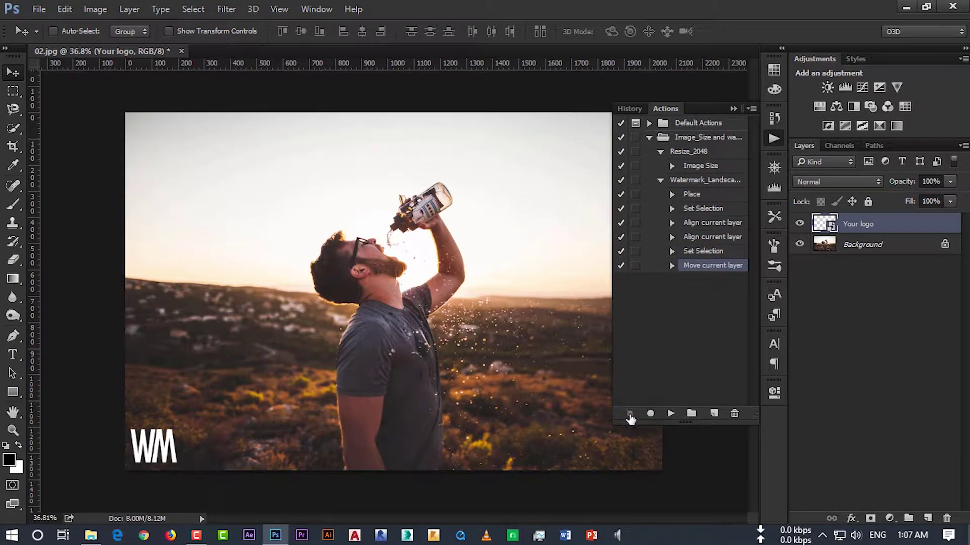
# Delete the Your logo layer and replay Watermark_Landscape on 02.jpg
pyautogui.click(836, 317)
pyautogui.click(867, 224)
pyautogui.click(954, 520)
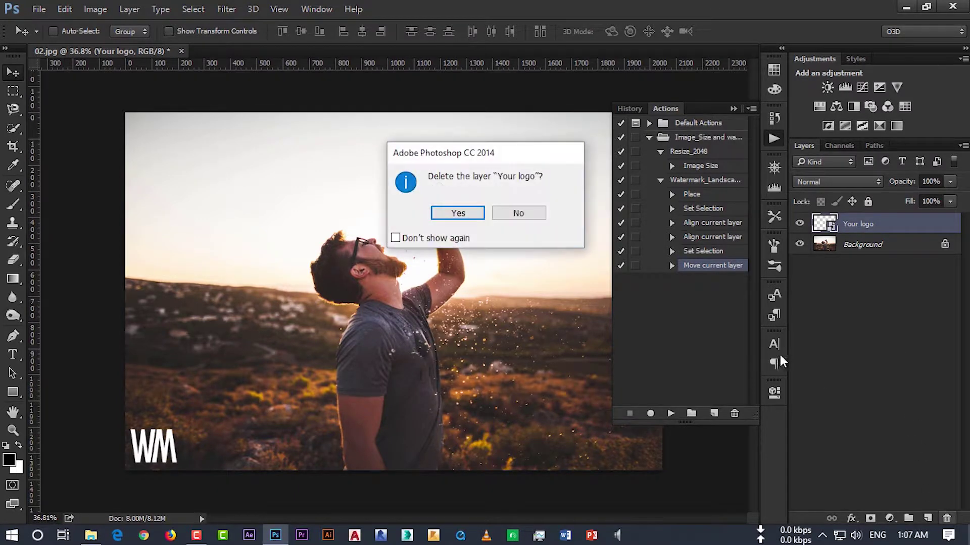
pyautogui.click(438, 216)
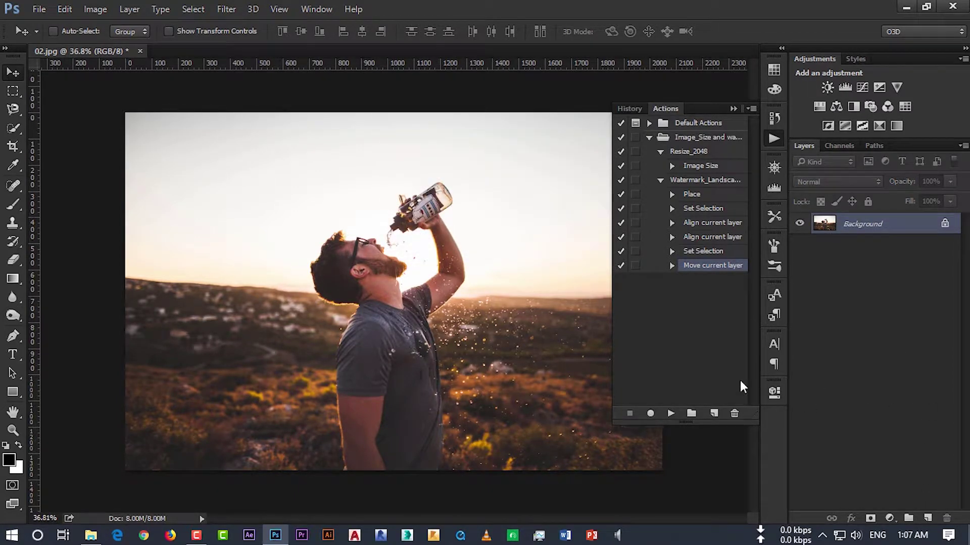
pyautogui.click(702, 182)
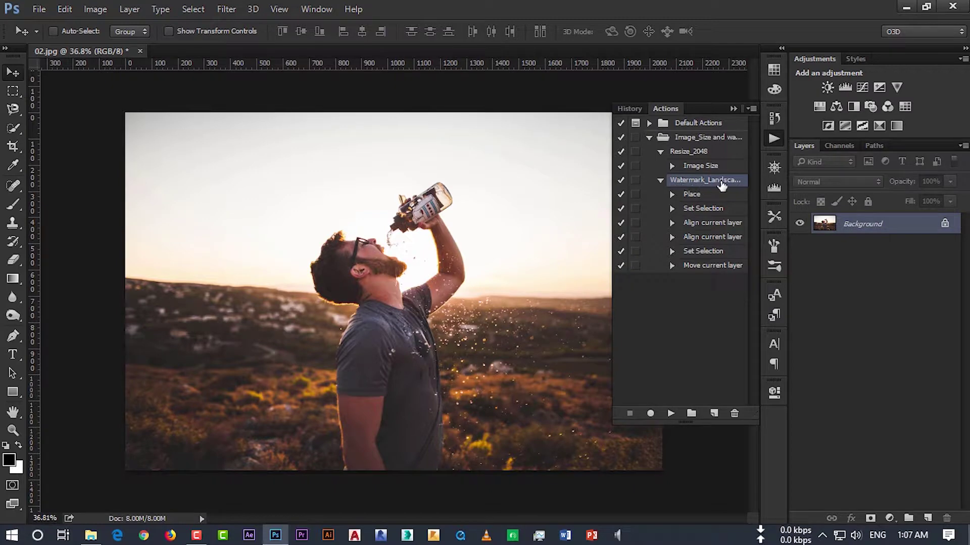
pyautogui.click(671, 414)
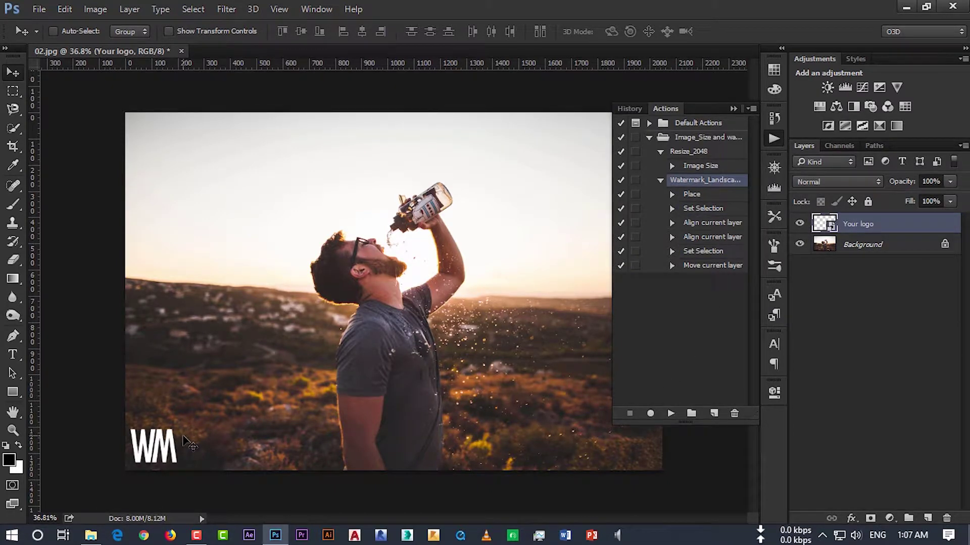
# Open photo 06.jpg from ASSET > Image in Photoshop
pyautogui.click(90, 535)
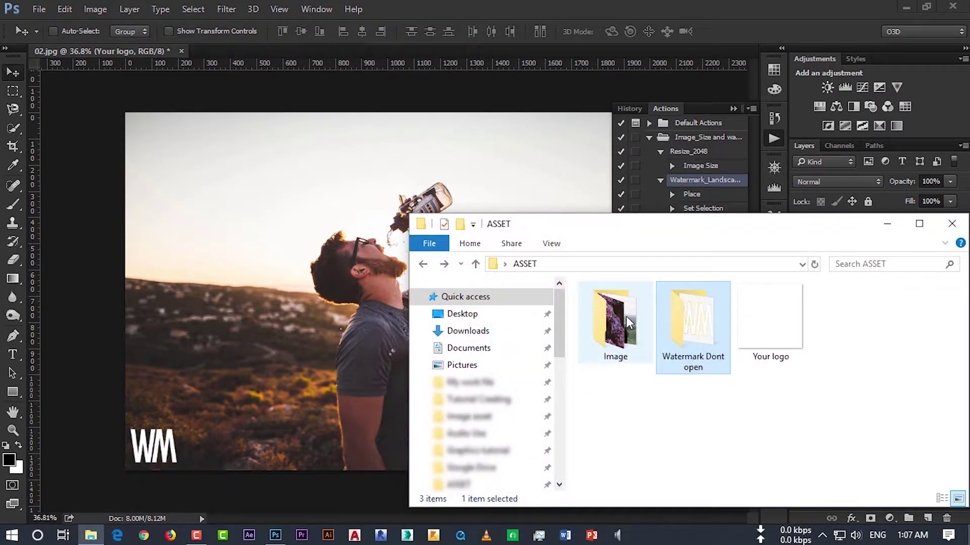
pyautogui.doubleClick(626, 316)
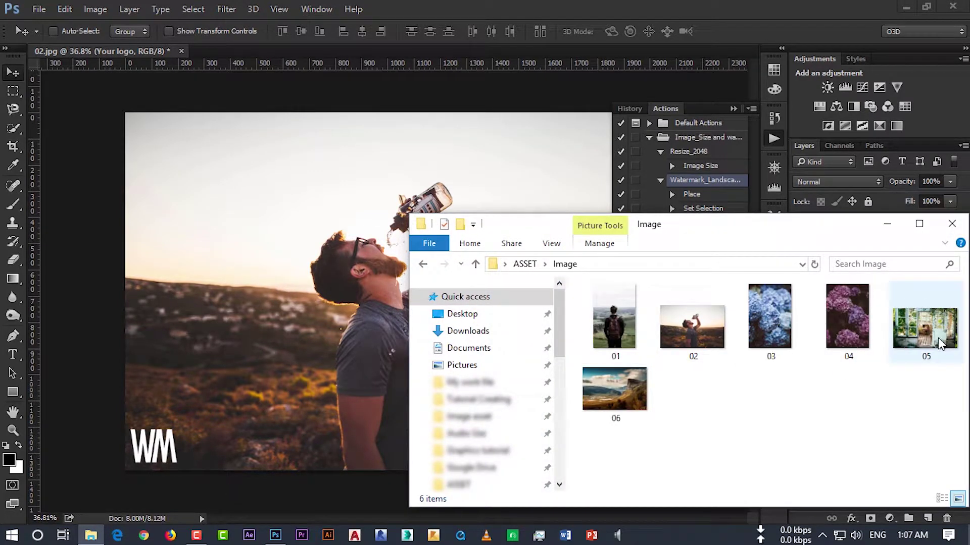
pyautogui.moveTo(617, 382); pyautogui.dragTo(421, 99)
pyautogui.moveTo(407, 60); pyautogui.dragTo(404, 56)
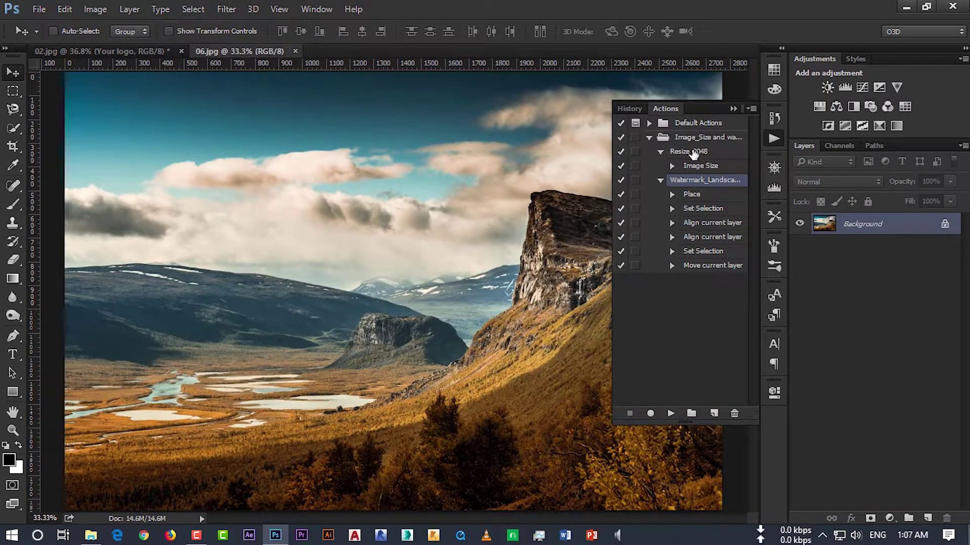
# Run Resize_2048 and Watermark_Landscape on 06.jpg for a 2048 px, bottom-left WM logo, then close it
pyautogui.click(693, 153)
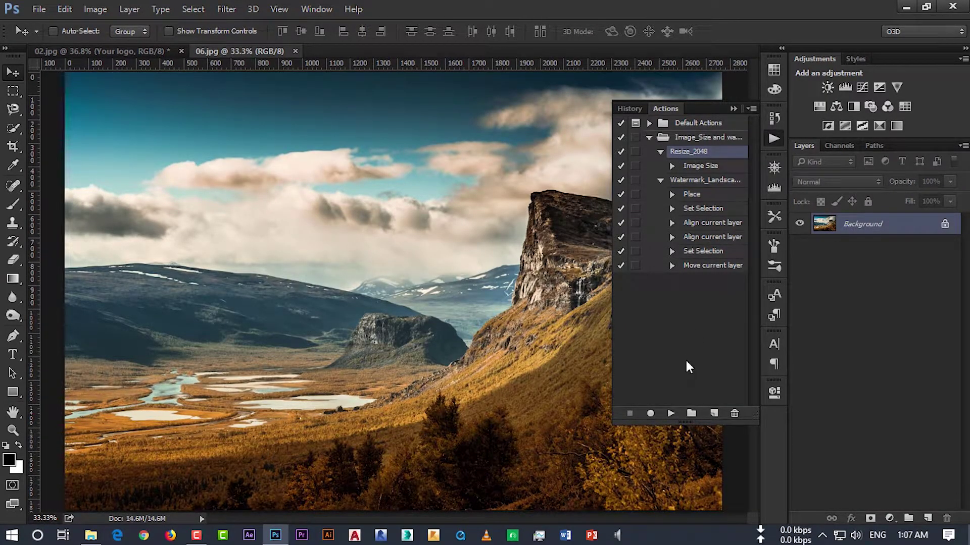
pyautogui.click(670, 414)
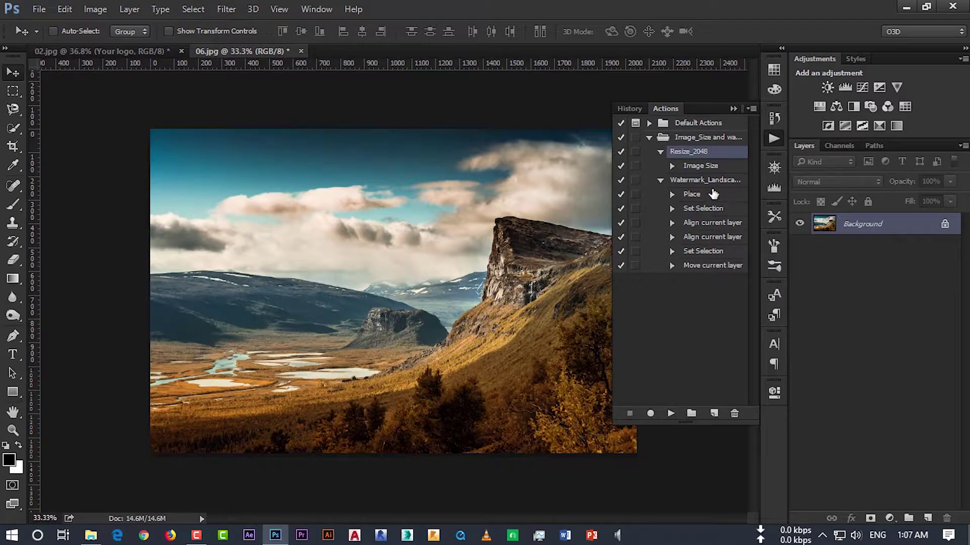
pyautogui.click(707, 181)
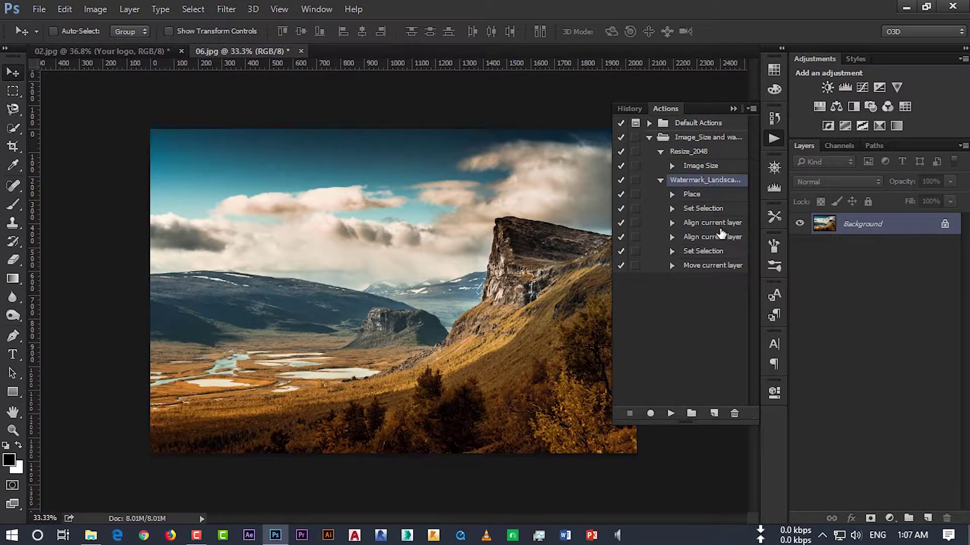
pyautogui.click(670, 414)
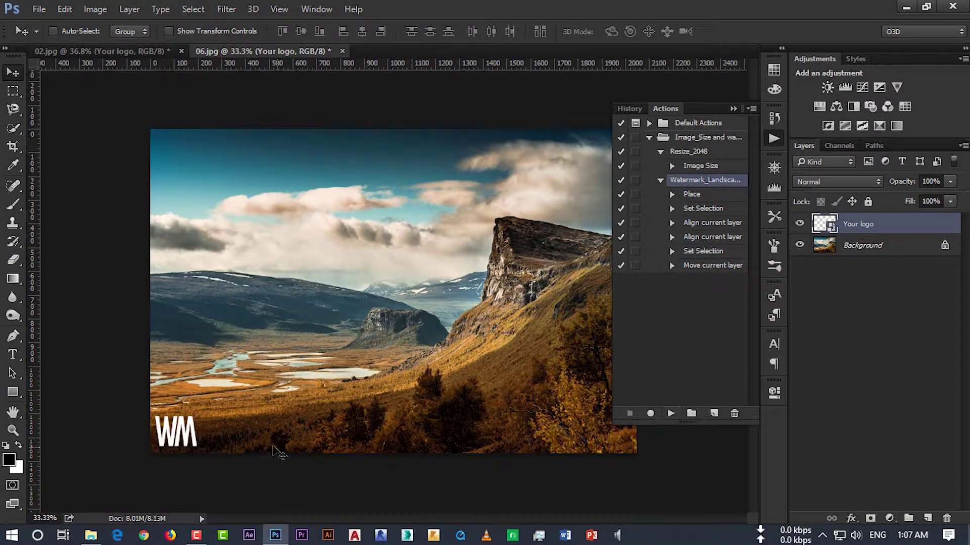
pyautogui.click(881, 319)
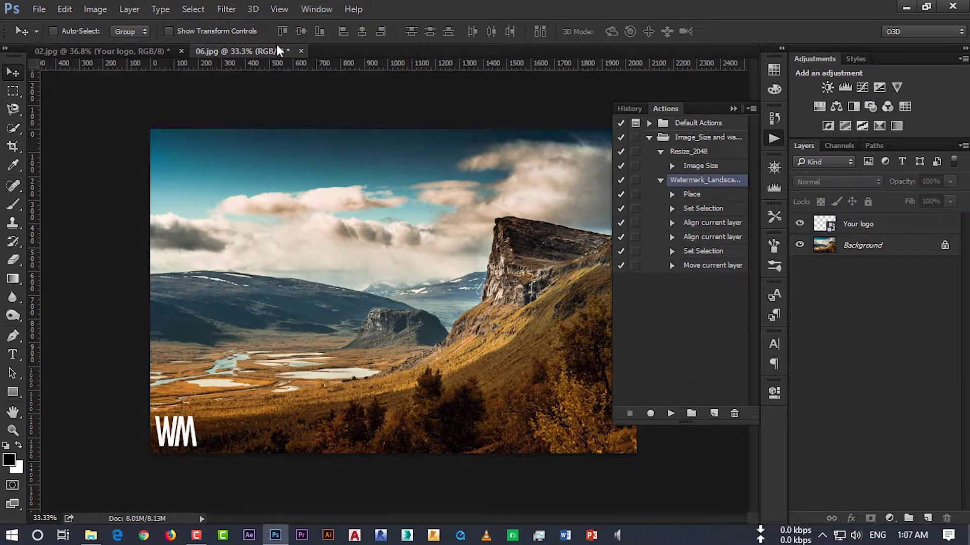
pyautogui.click(301, 51)
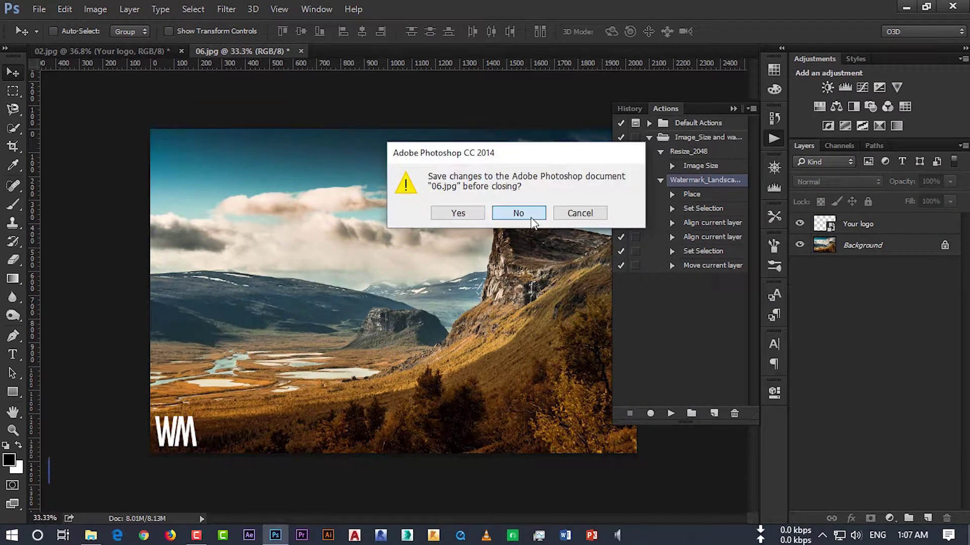
# Discard 06.jpg unsaved and bring 03.jpg from File Explorer into Photoshop
pyautogui.click(525, 213)
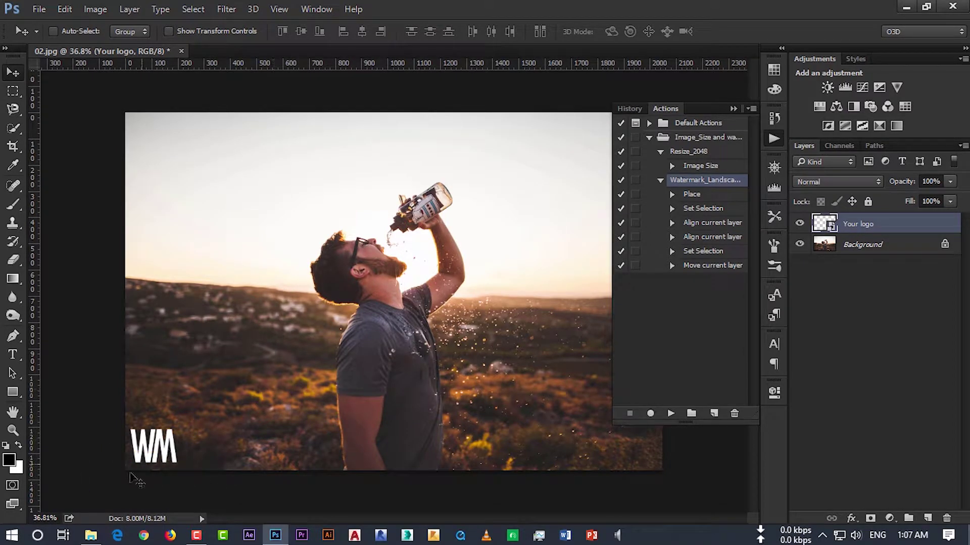
pyautogui.click(91, 535)
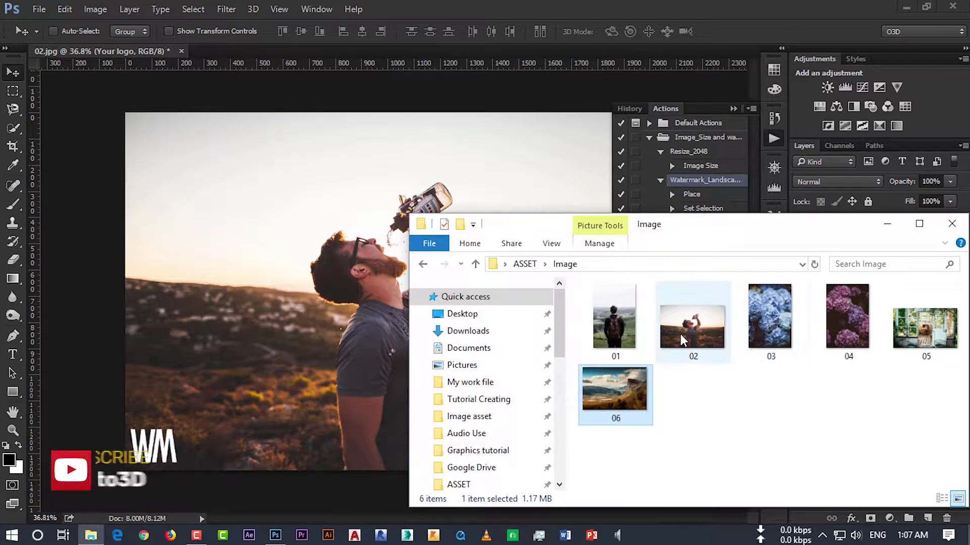
pyautogui.moveTo(775, 321)
pyautogui.mouseDown()
pyautogui.moveTo(329, 40)
pyautogui.moveTo(323, 48)
pyautogui.mouseUp()
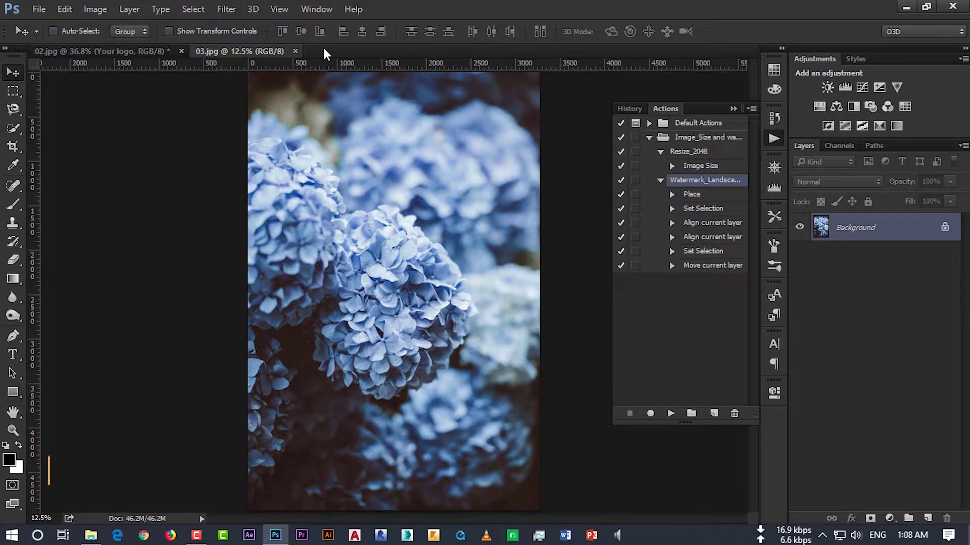
# Resize 03.jpg to 2048 px with Resize_2048 and begin a new action in the set
pyautogui.click(676, 323)
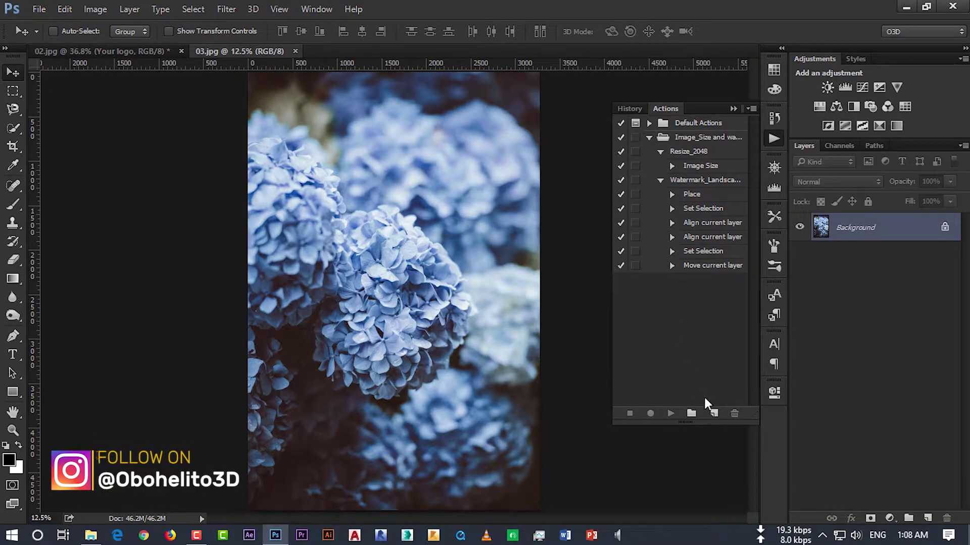
pyautogui.click(703, 166)
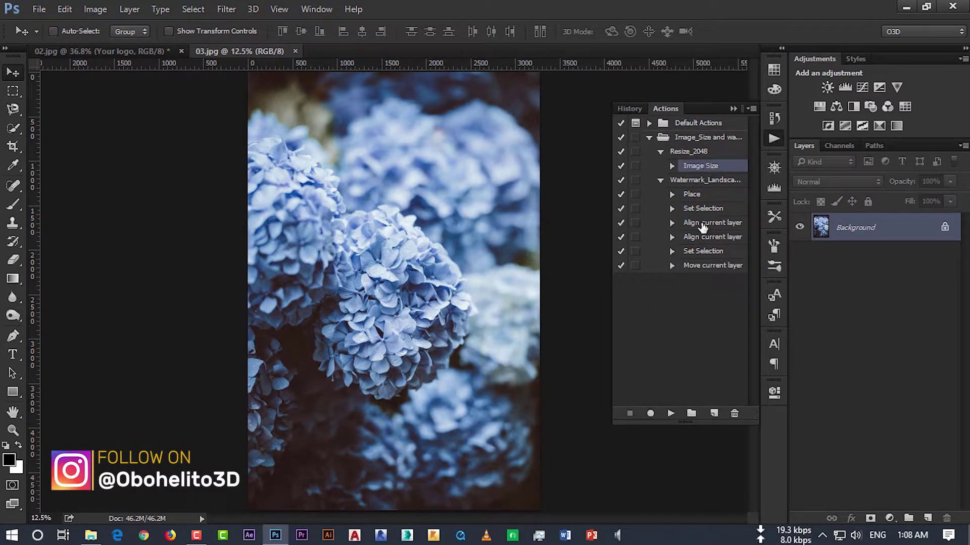
pyautogui.click(670, 413)
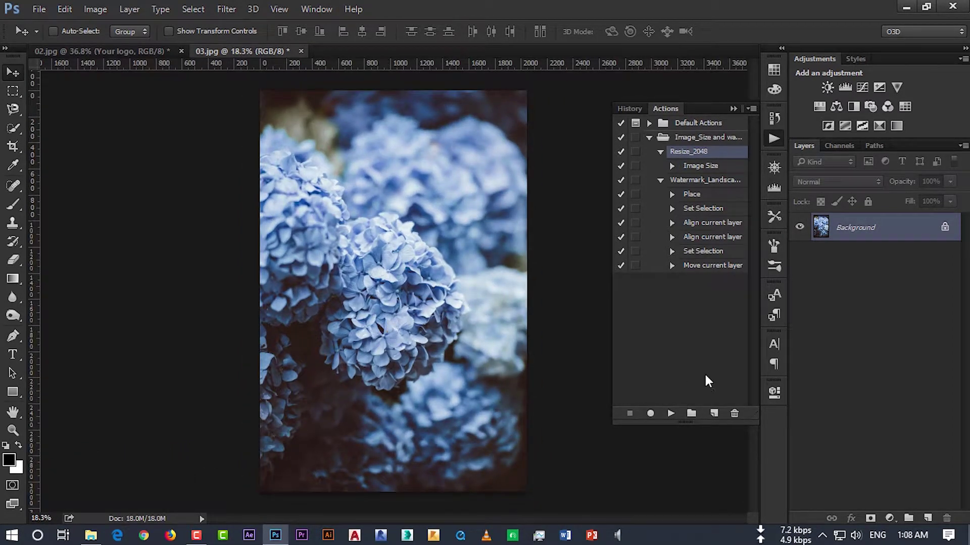
pyautogui.click(714, 414)
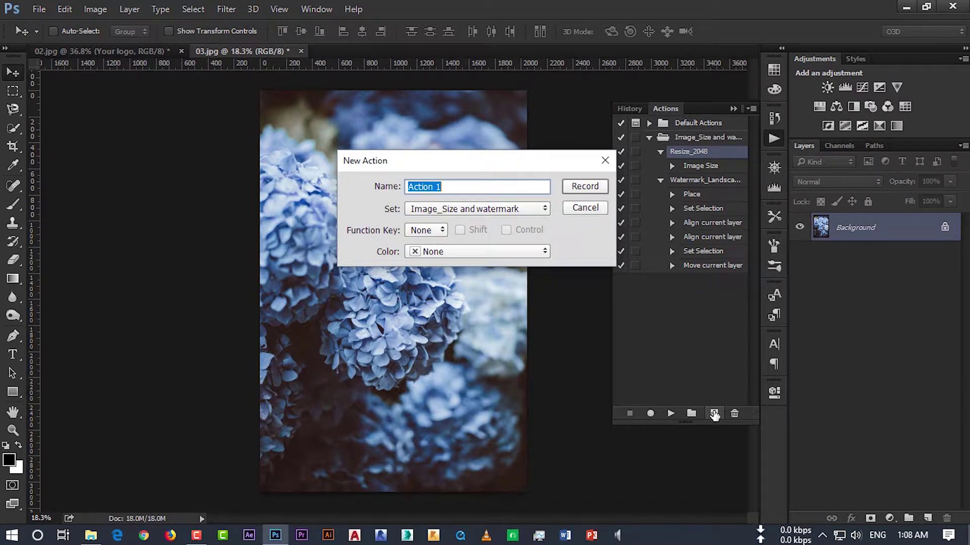
# Name the new action watermark_portrait and start recording it
pyautogui.write('water')
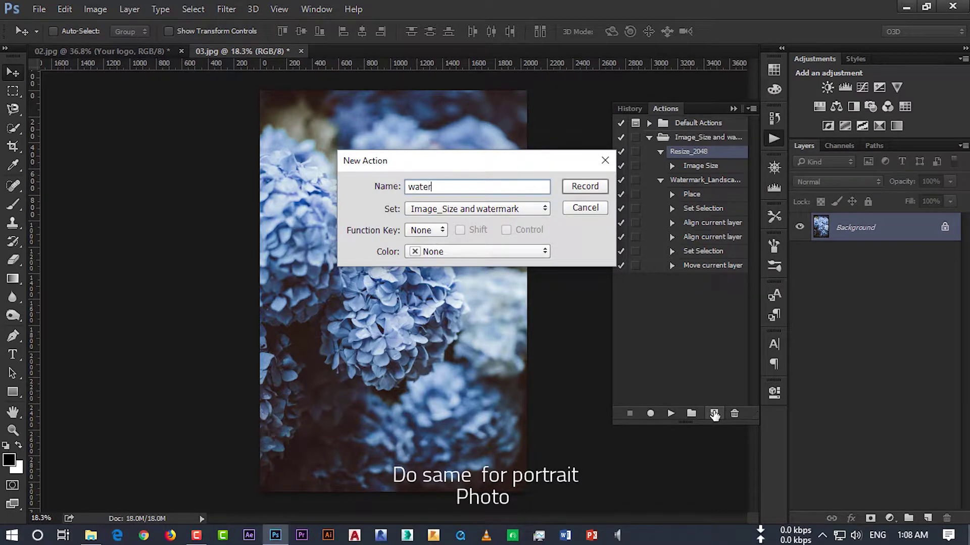
pyautogui.write('mark_portrait')
pyautogui.click(586, 187)
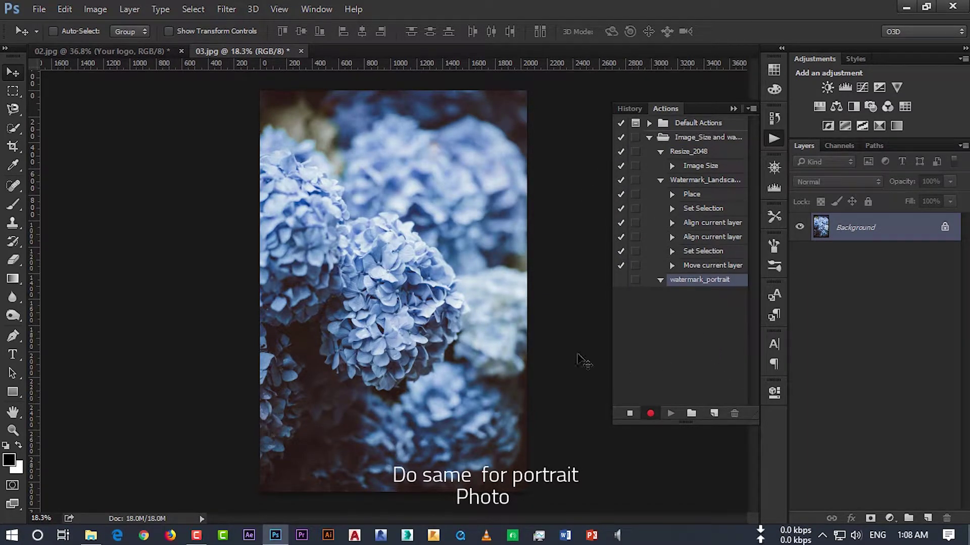
pyautogui.click(39, 9)
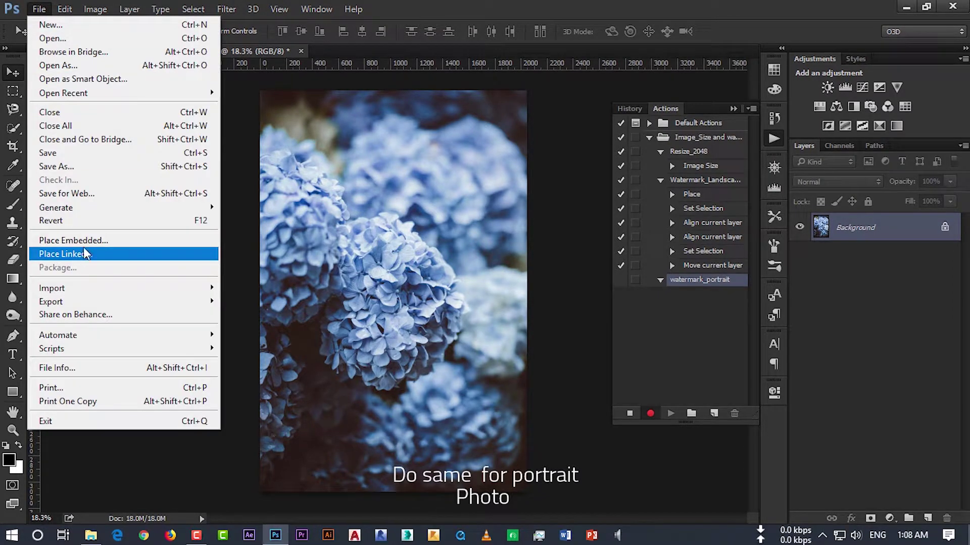
# Place Embedded the Your logo image on 03.jpg and scale it down
pyautogui.click(87, 244)
pyautogui.click(189, 123)
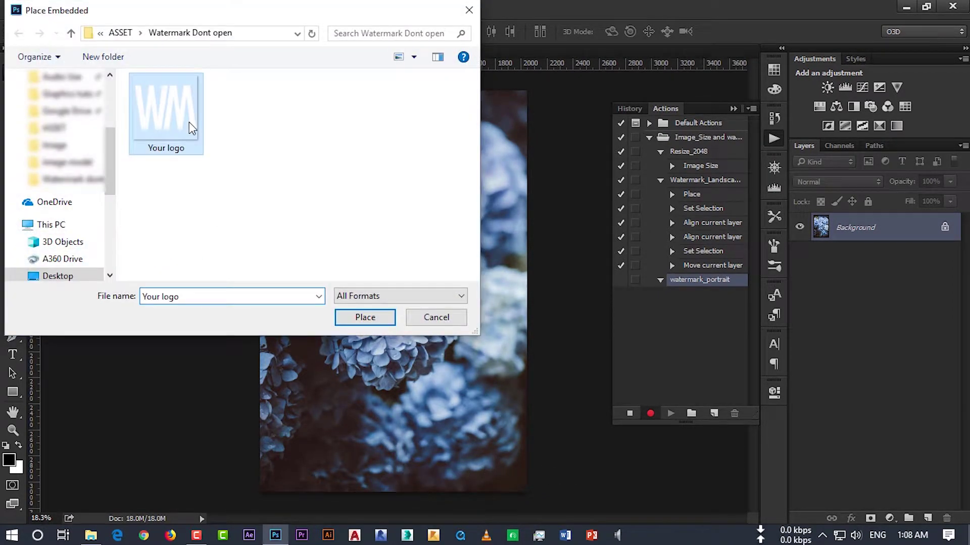
pyautogui.click(361, 324)
pyautogui.click(361, 322)
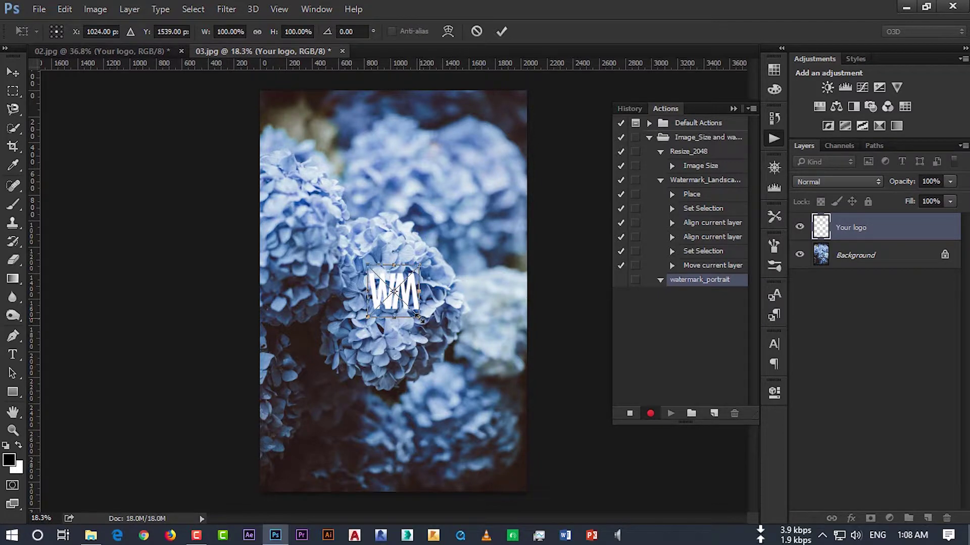
pyautogui.moveTo(420, 318); pyautogui.dragTo(407, 308)
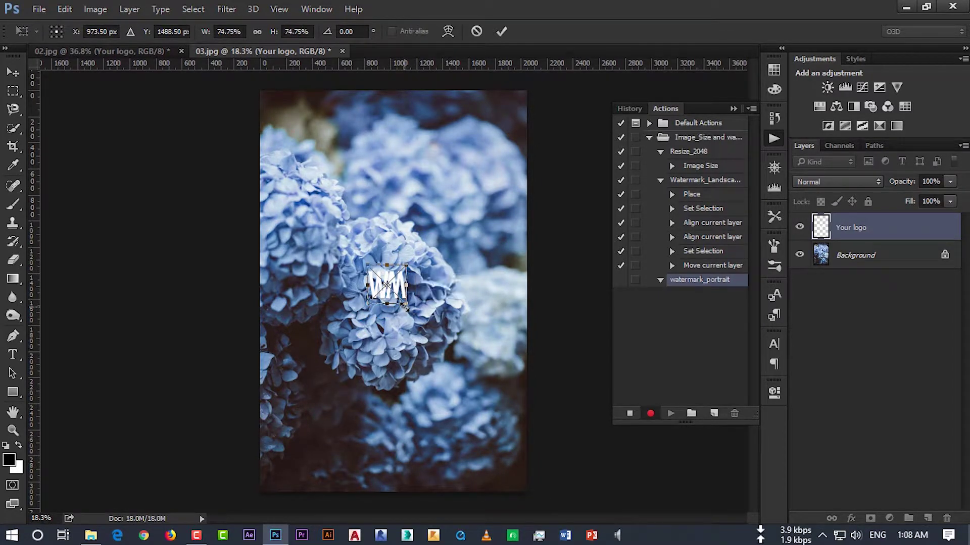
pyautogui.press('Return')
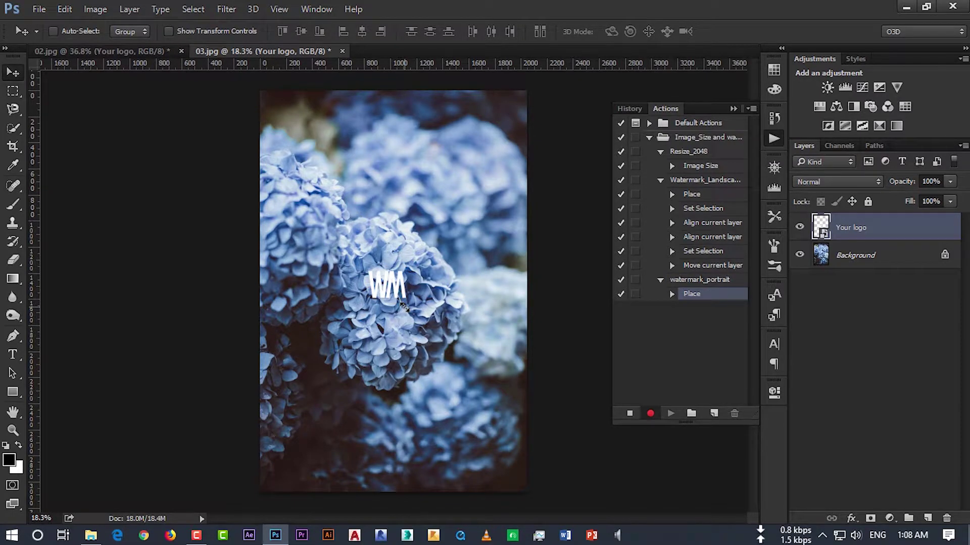
# Align the logo to the bottom-left corner, then nudge it up twice and right three times
pyautogui.hotkey('ctrl', 'a')
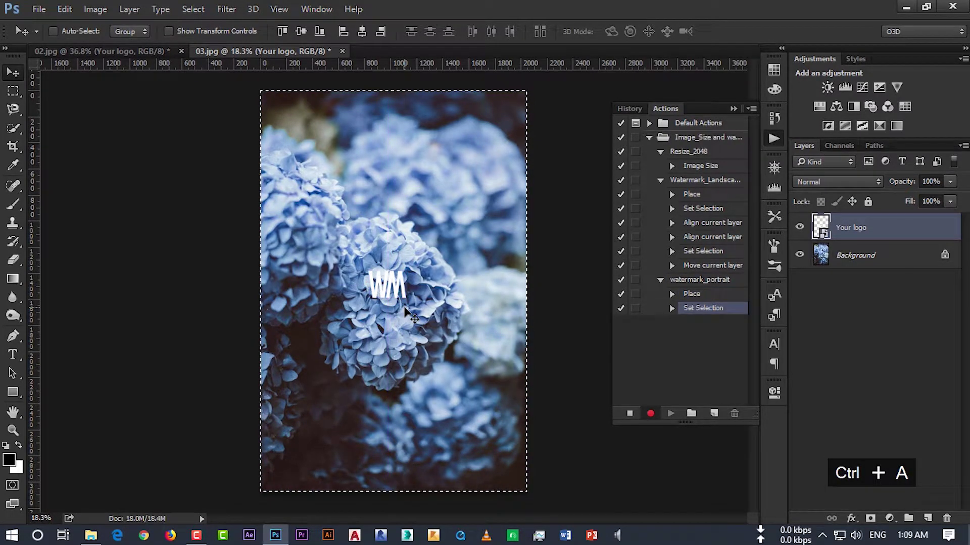
pyautogui.click(342, 31)
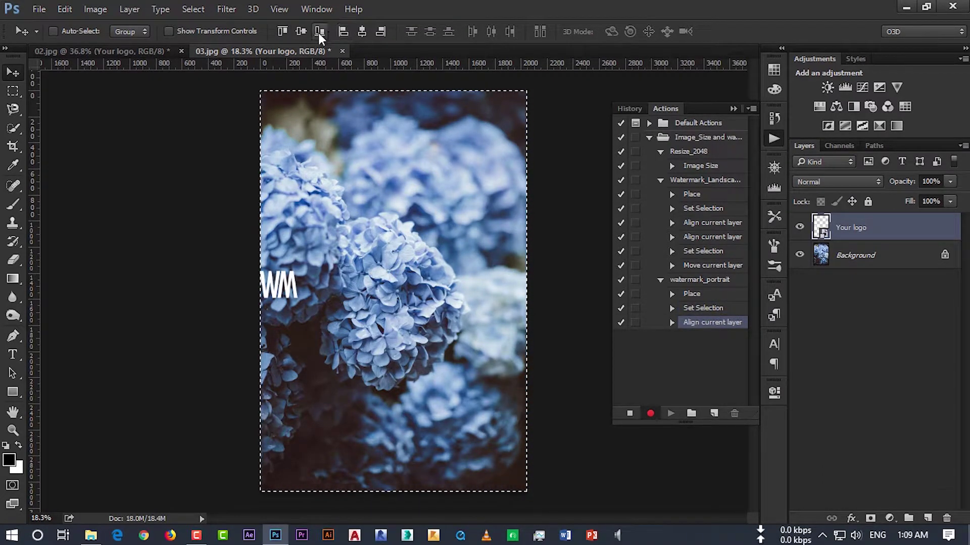
pyautogui.click(319, 32)
pyautogui.hotkey('ctrl', 'd')
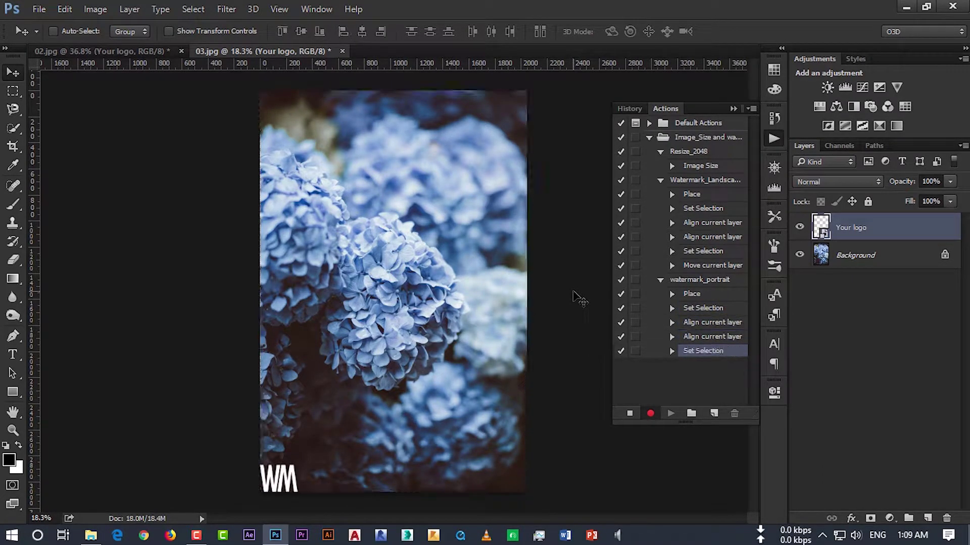
pyautogui.hotkey('shift', 'Up')
pyautogui.hotkey('shift', 'Up')
pyautogui.hotkey('shift', 'Up')
pyautogui.hotkey('shift', 'Up')
pyautogui.hotkey('shift', 'Up')
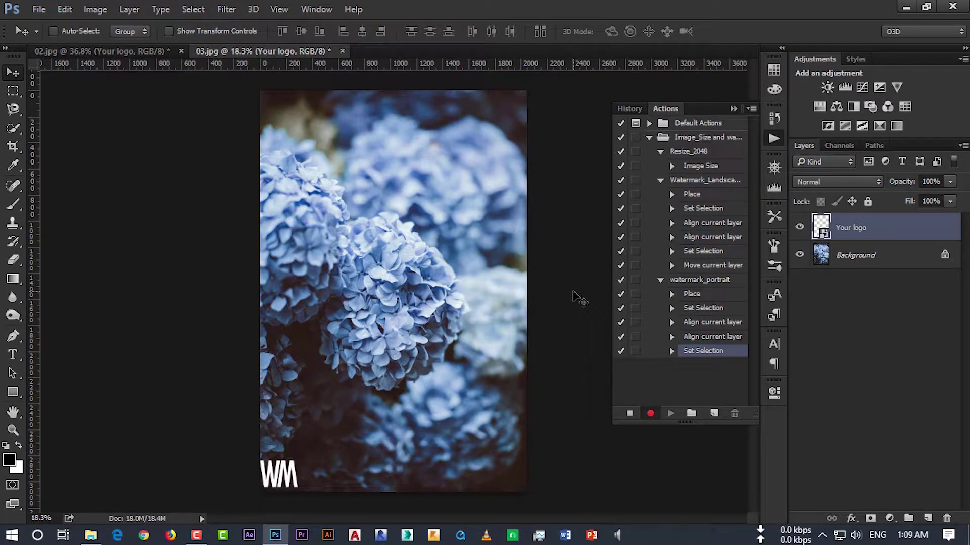
pyautogui.hotkey('shift', 'Up')
pyautogui.hotkey('shift', 'Up')
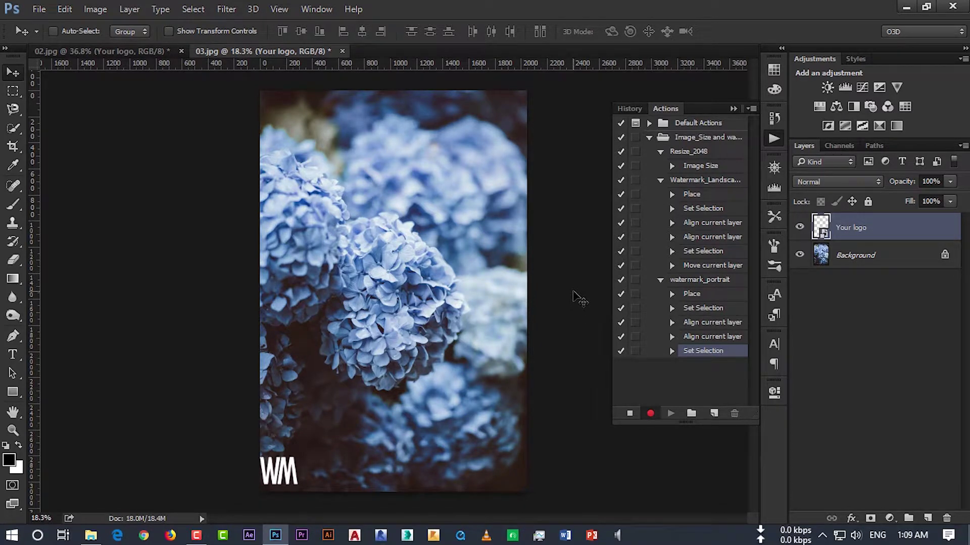
pyautogui.hotkey('shift', 'Right')
pyautogui.hotkey('shift', 'Right')
pyautogui.hotkey('shift', 'Right')
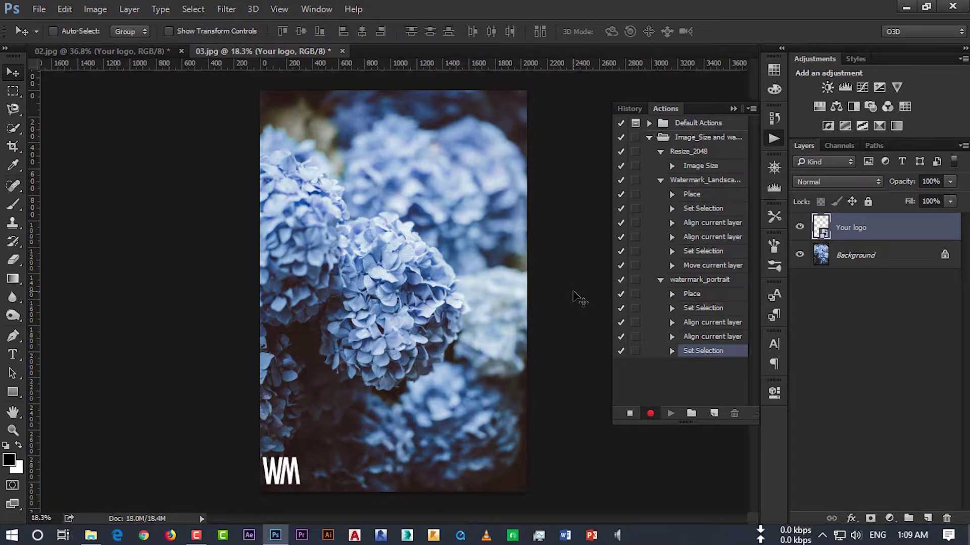
pyautogui.hotkey('shift', 'Right')
pyautogui.hotkey('shift', 'Right')
pyautogui.hotkey('shift', 'Right')
pyautogui.hotkey('shift', 'Right')
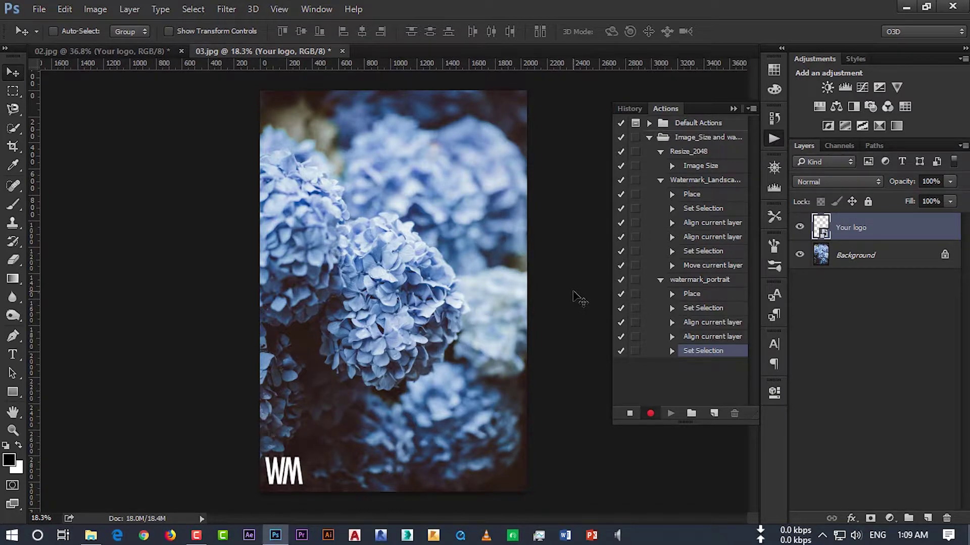
pyautogui.hotkey('shift', 'Right')
pyautogui.hotkey('shift', 'Right')
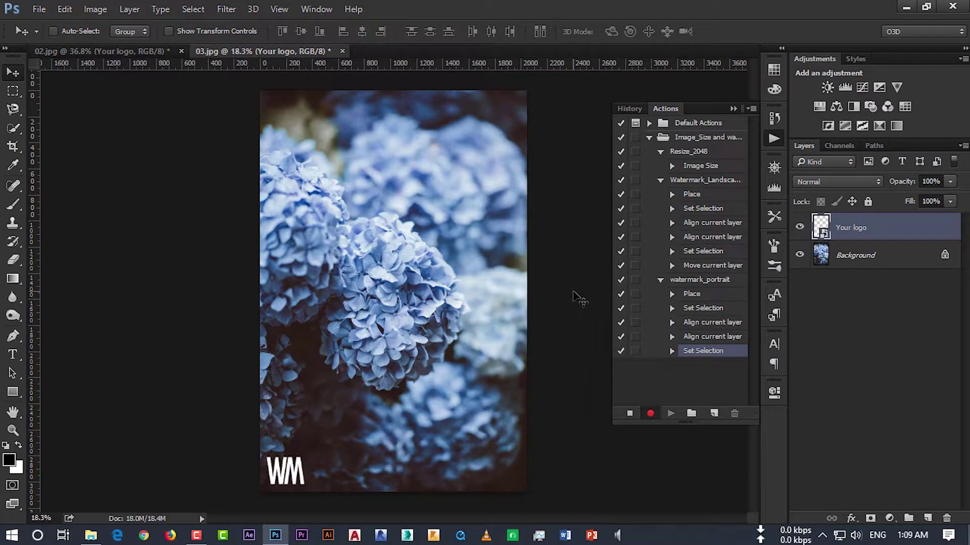
# Stop recording, delete the logo layer, close 03.jpg unsaved, and open 04.jpg from Explorer
pyautogui.click(630, 414)
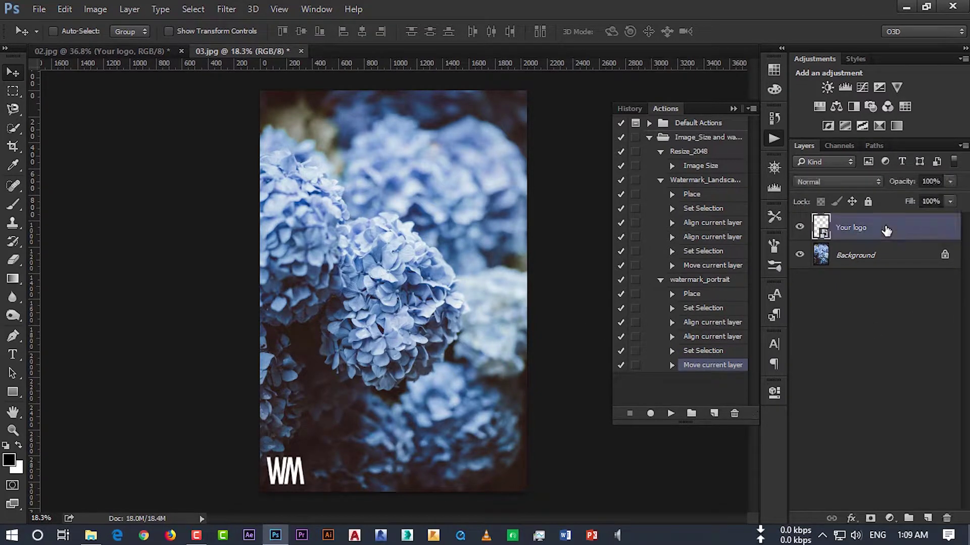
pyautogui.press('Delete')
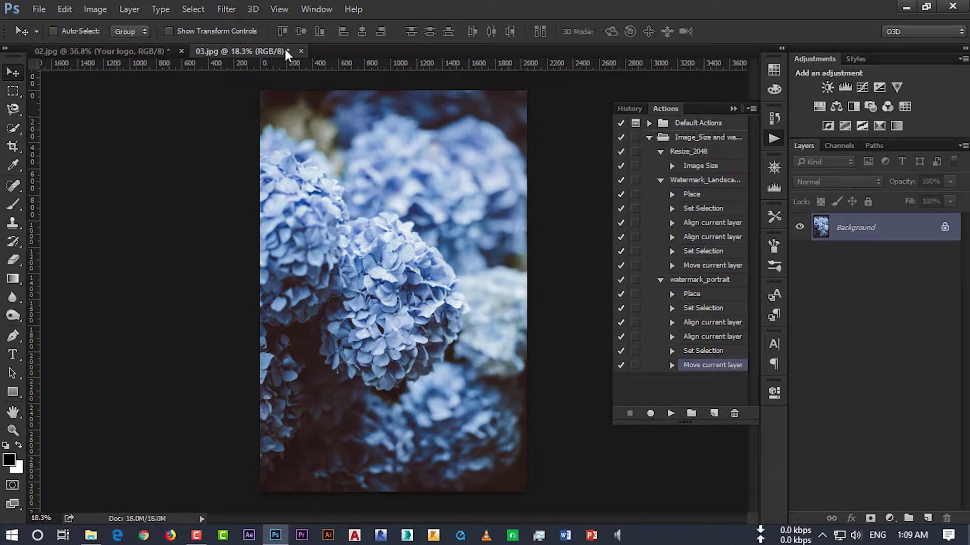
pyautogui.click(301, 51)
pyautogui.click(518, 212)
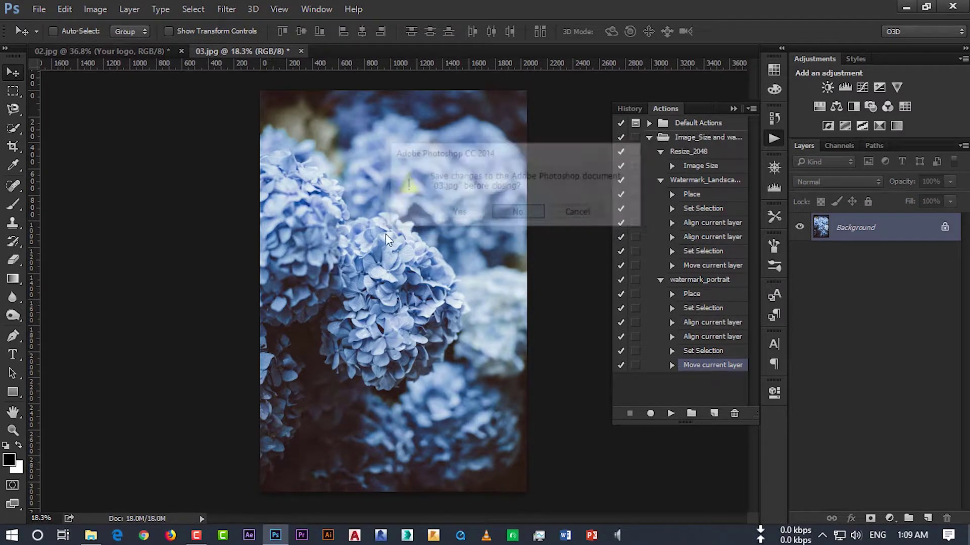
pyautogui.click(91, 535)
pyautogui.moveTo(841, 318)
pyautogui.mouseDown()
pyautogui.moveTo(435, 96)
pyautogui.moveTo(384, 48)
pyautogui.mouseUp()
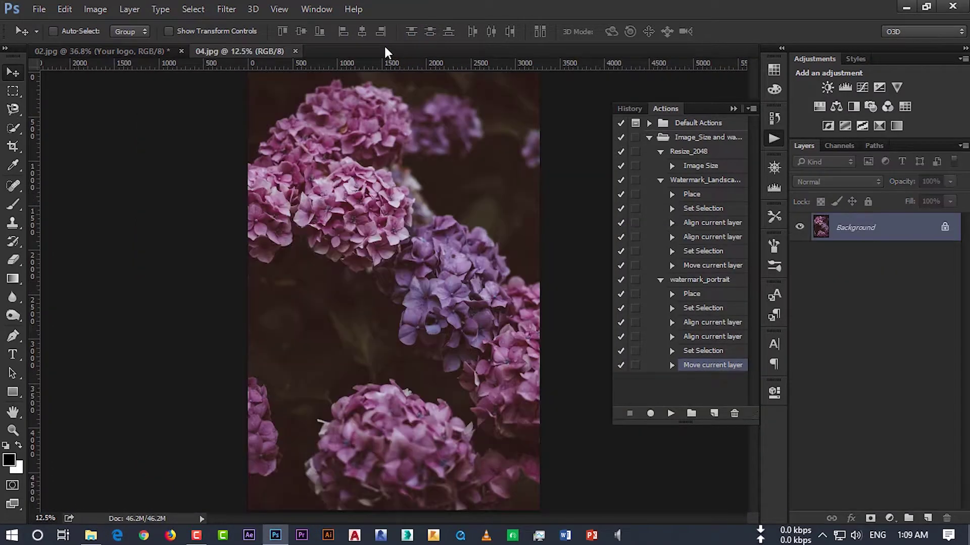
# Run Resize_2048 then watermark_portrait on 04.jpg, fit it on screen, and collapse the actions
pyautogui.click(703, 153)
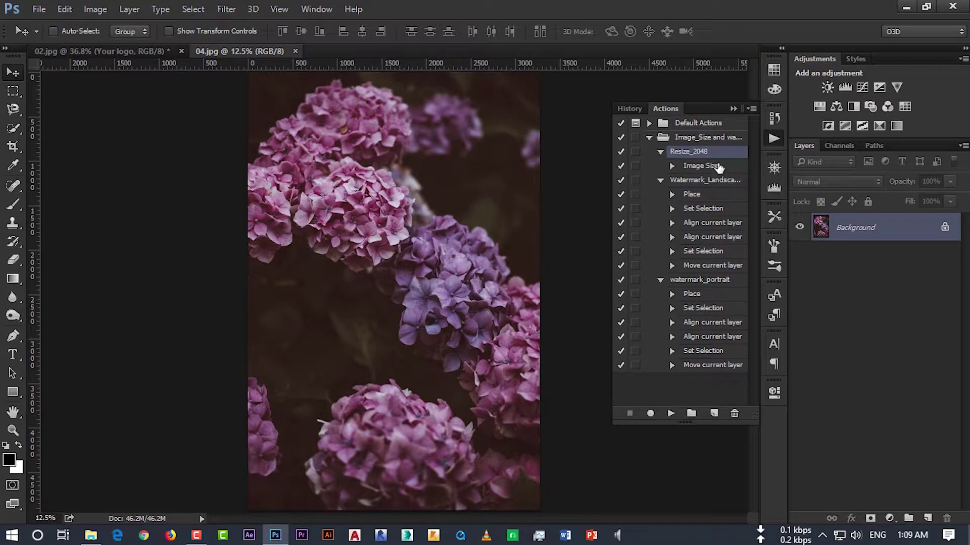
pyautogui.click(670, 414)
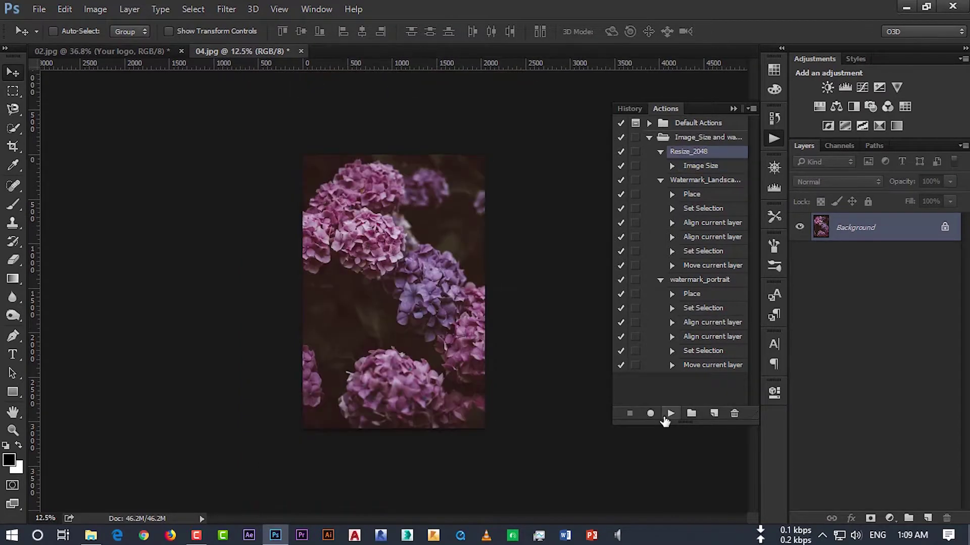
pyautogui.click(694, 280)
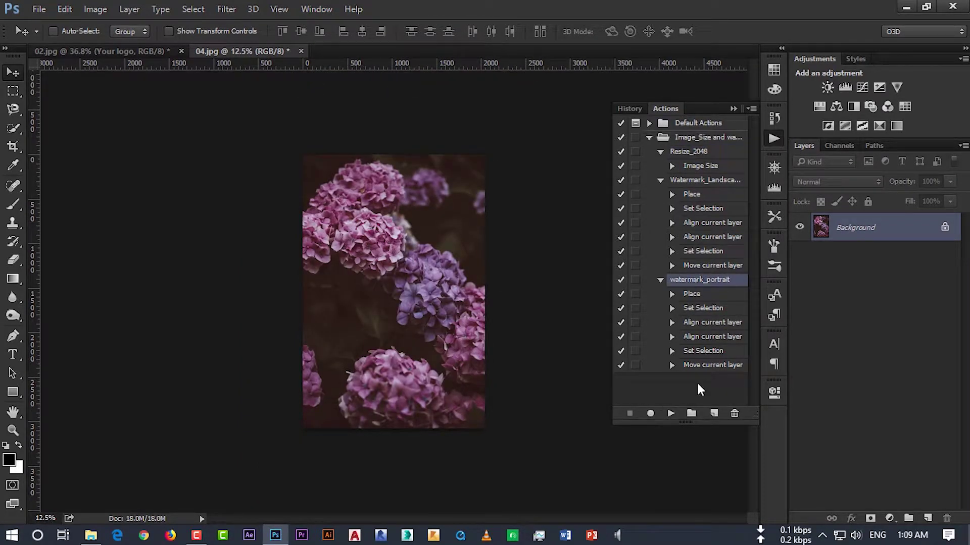
pyautogui.click(671, 414)
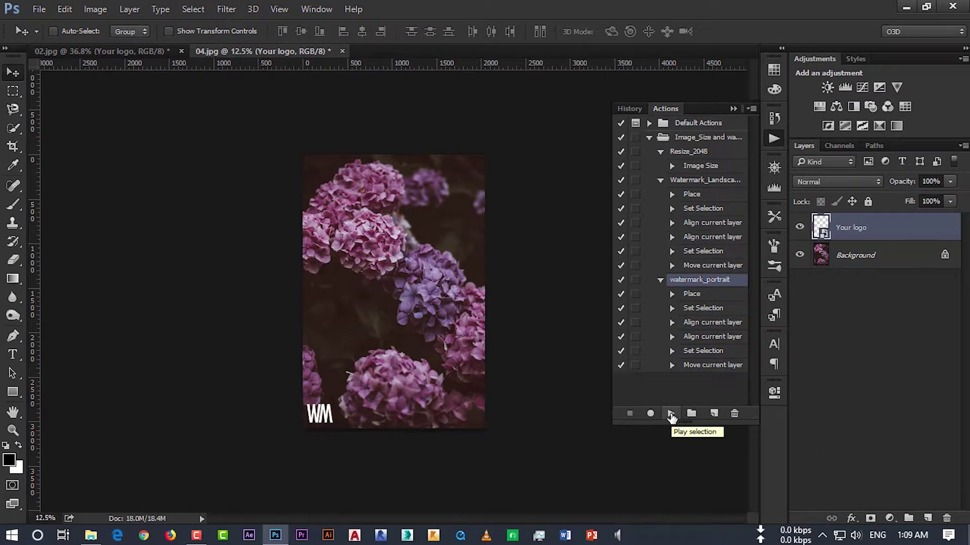
pyautogui.hotkey('ctrl', '0')
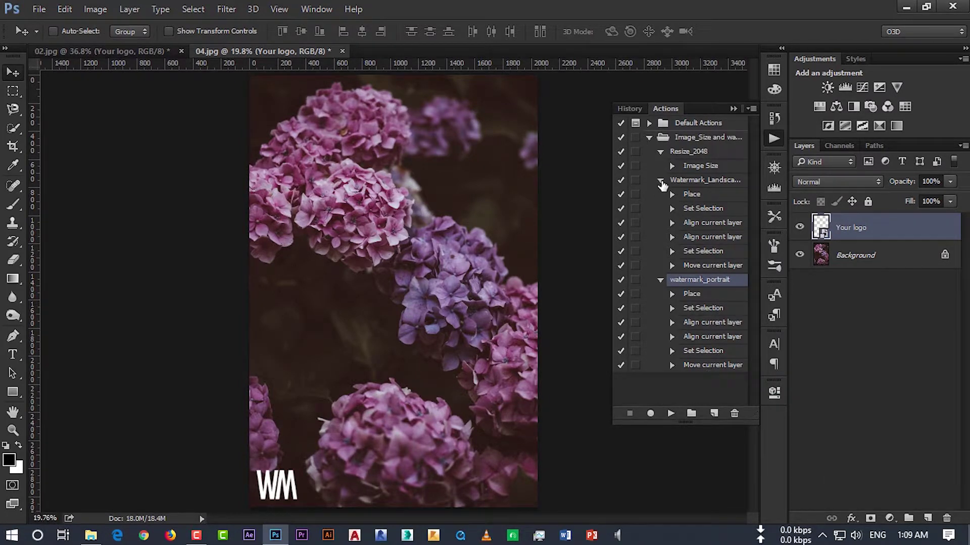
pyautogui.click(660, 180)
pyautogui.click(664, 284)
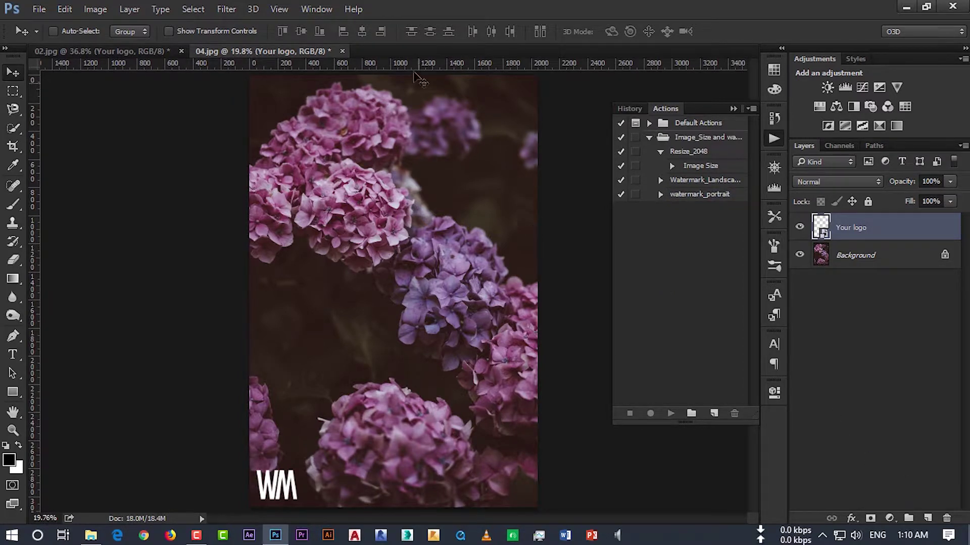
# Close 04.jpg past its save prompt and open 05.jpg from Explorer, fit to the window
pyautogui.click(341, 51)
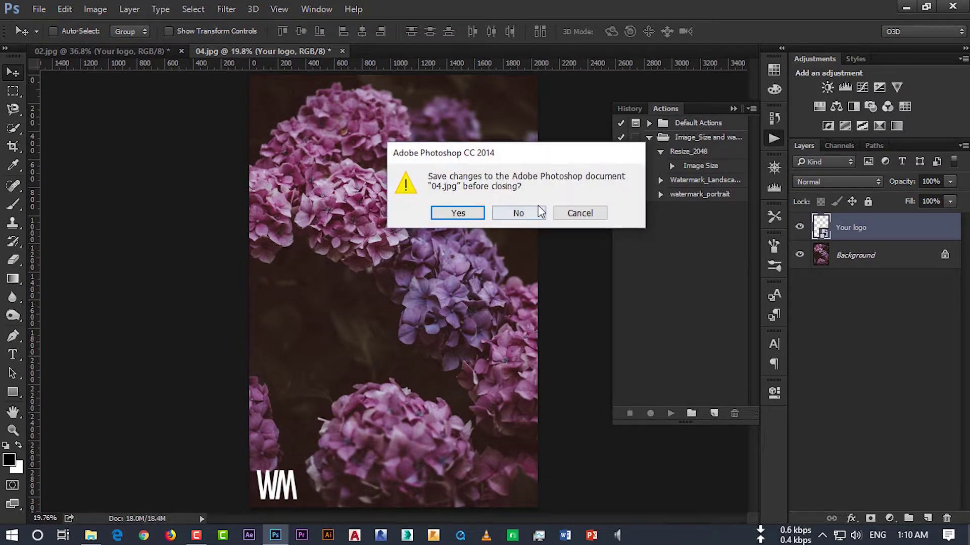
pyautogui.click(513, 212)
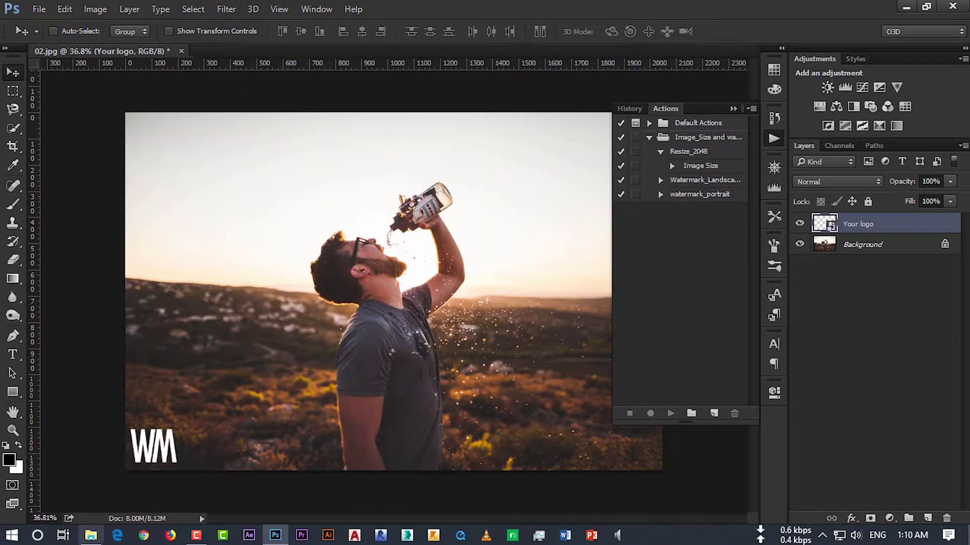
pyautogui.click(91, 536)
pyautogui.moveTo(924, 328)
pyautogui.mouseDown()
pyautogui.moveTo(407, 78)
pyautogui.moveTo(387, 45)
pyautogui.mouseUp()
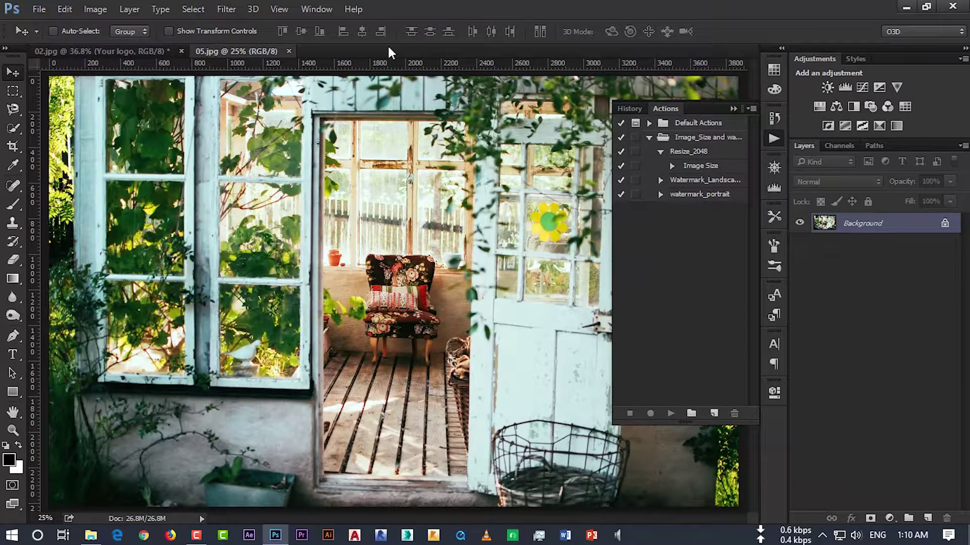
pyautogui.hotkey('ctrl', '0')
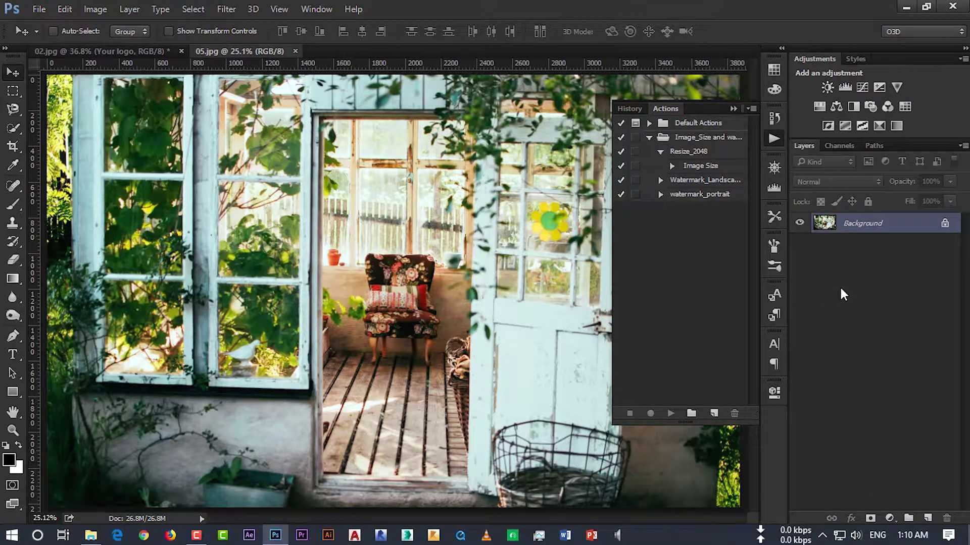
pyautogui.scroll(-2, 409, 290)
pyautogui.scroll(1, 409, 290)
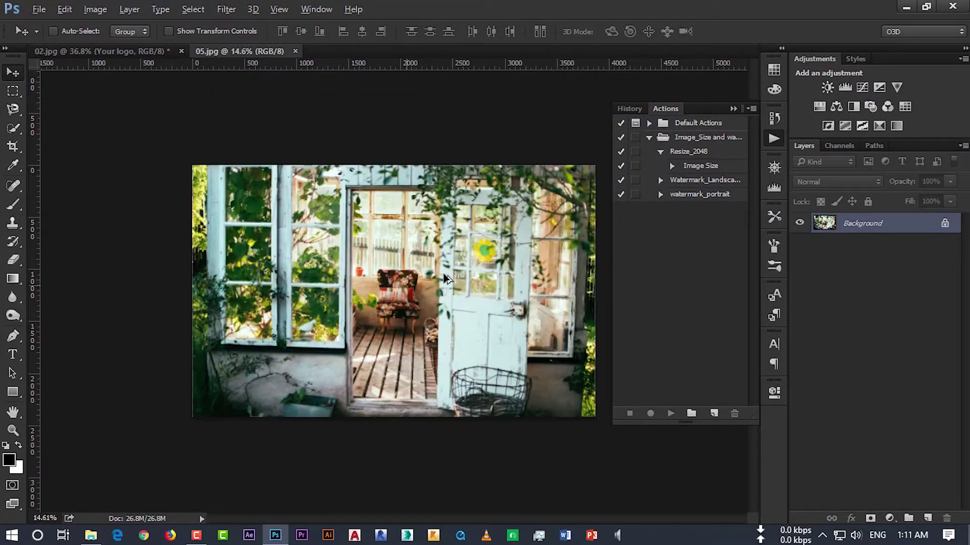
# Resize 05.jpg to 2048 px with Resize_2048, then begin a new action
pyautogui.click(702, 166)
pyautogui.click(673, 413)
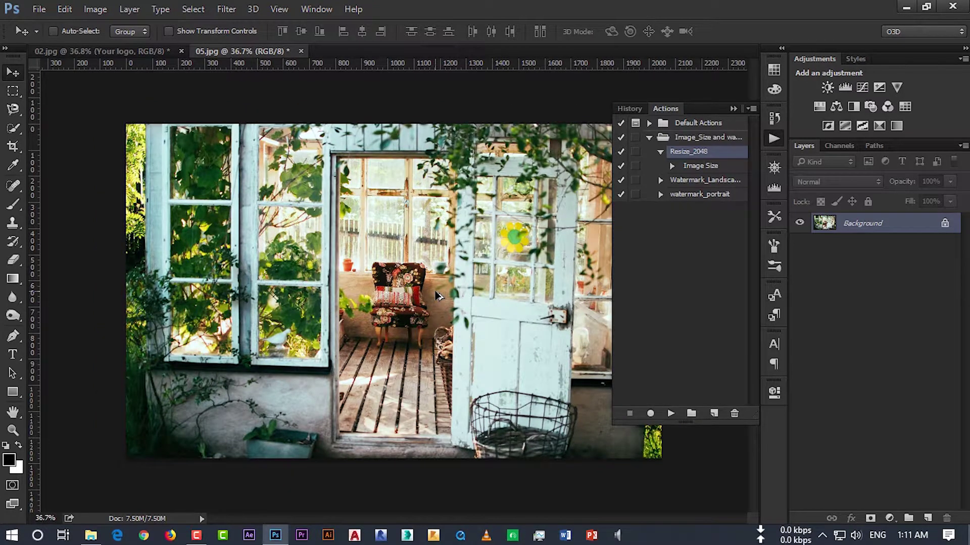
pyautogui.click(719, 392)
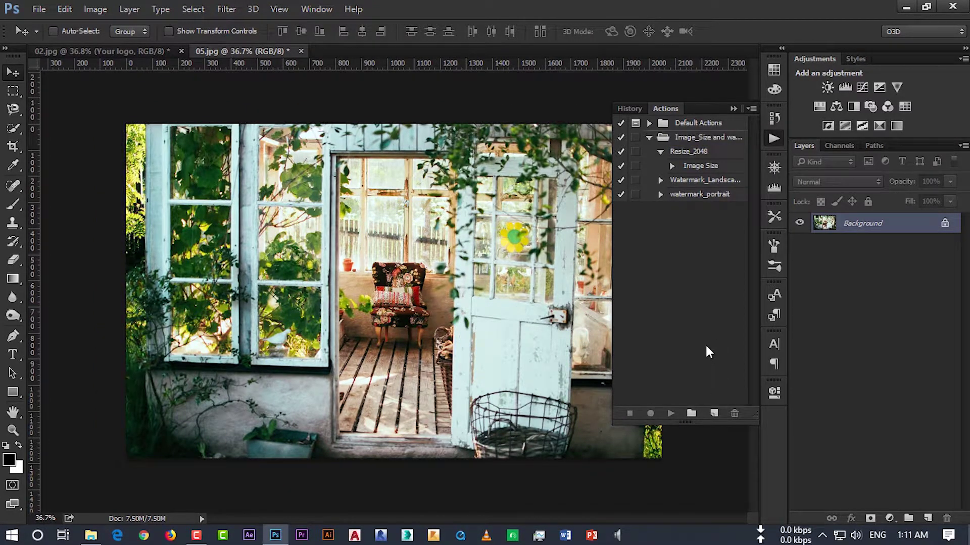
pyautogui.click(713, 412)
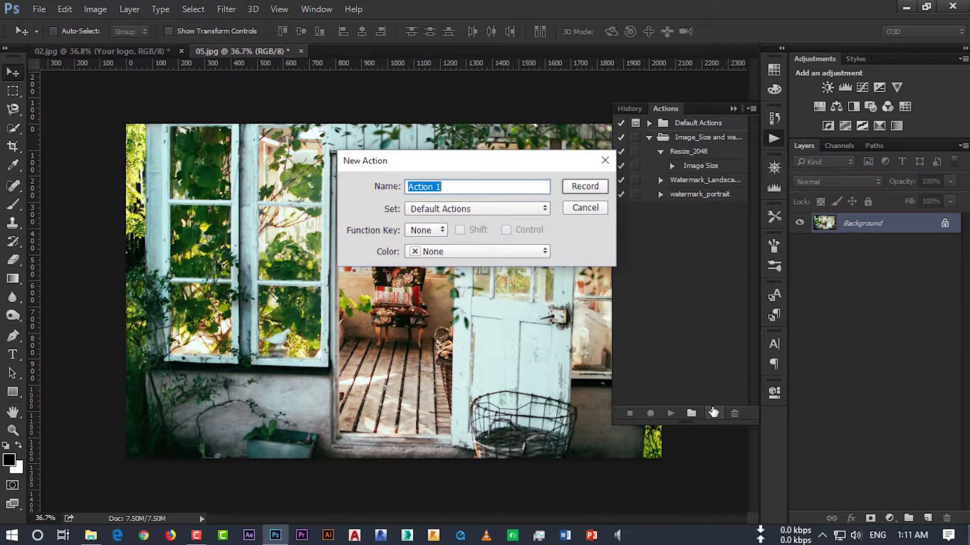
# Name the action Watermark_Master in the Image_Size and watermark set and start recording
pyautogui.write('Ad')
pyautogui.press('BackSpace')
pyautogui.press('BackSpace')
pyautogui.press('BackSpace')
pyautogui.write('Waterm')
pyautogui.write('ark_M')
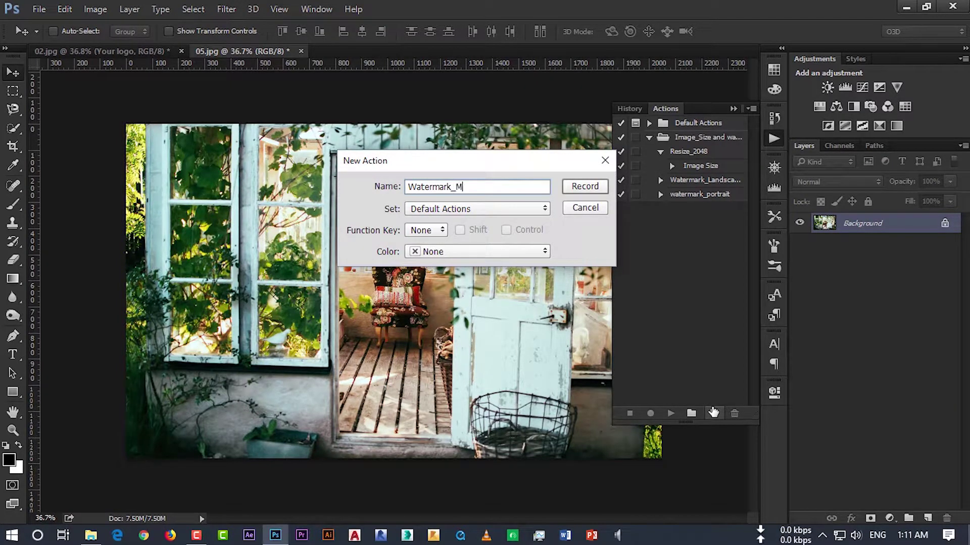
pyautogui.press('BackSpace')
pyautogui.press('BackSpace')
pyautogui.write('as')
pyautogui.write('ter')
pyautogui.click(510, 208)
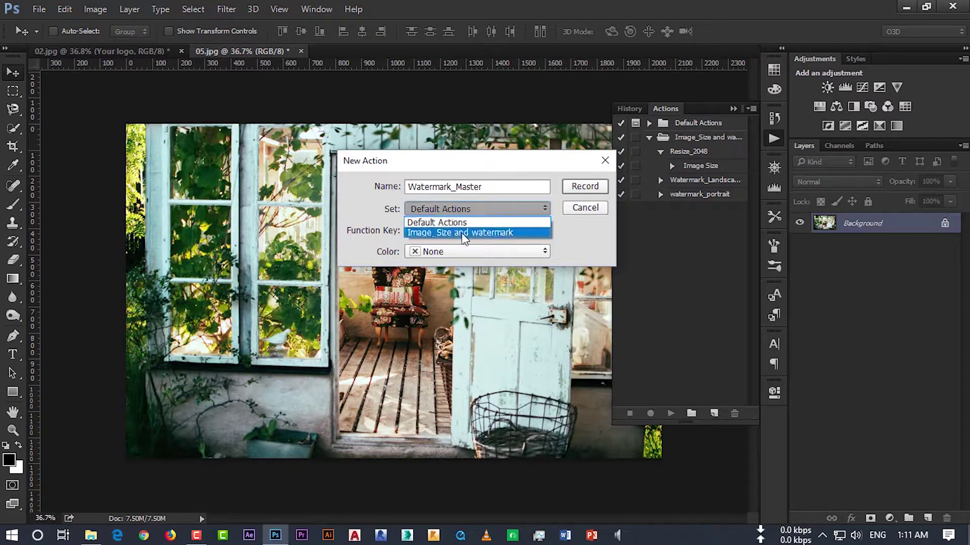
pyautogui.click(460, 233)
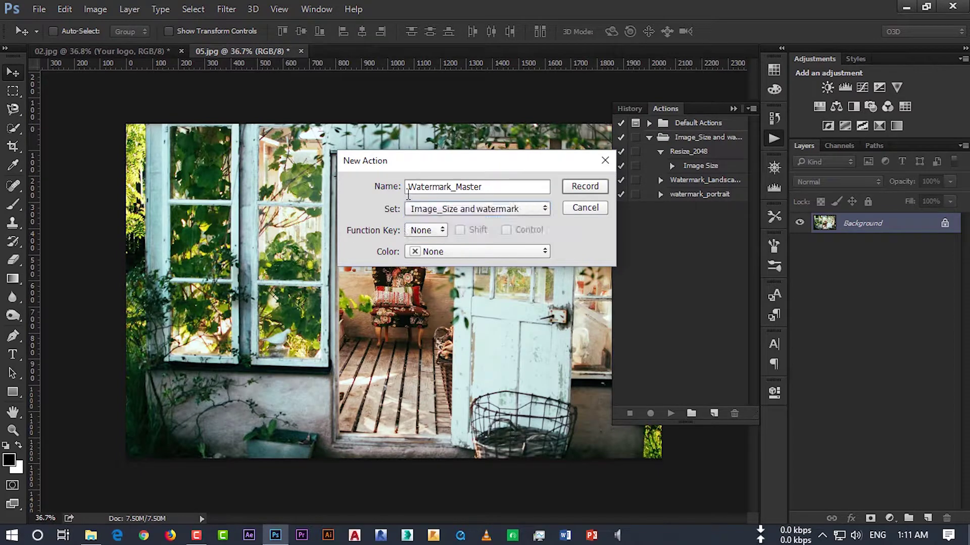
pyautogui.click(583, 187)
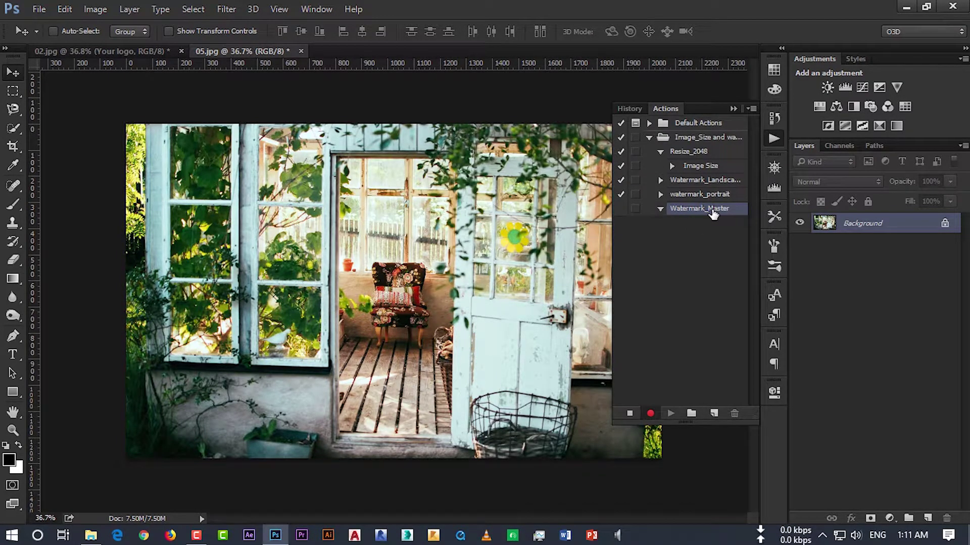
# Insert a conditional that plays Watermark_Landscape for landscape documents, otherwise watermark_portrait
pyautogui.click(751, 109)
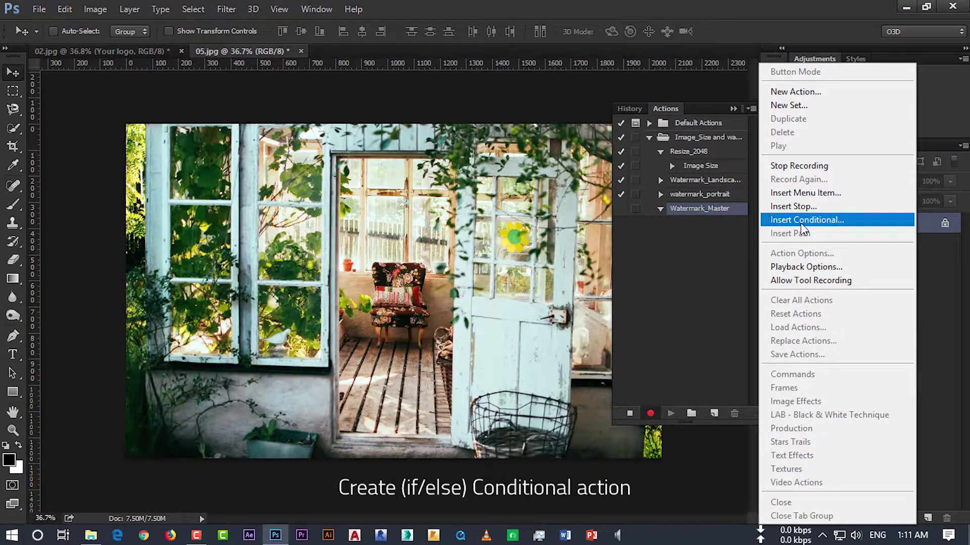
pyautogui.click(801, 220)
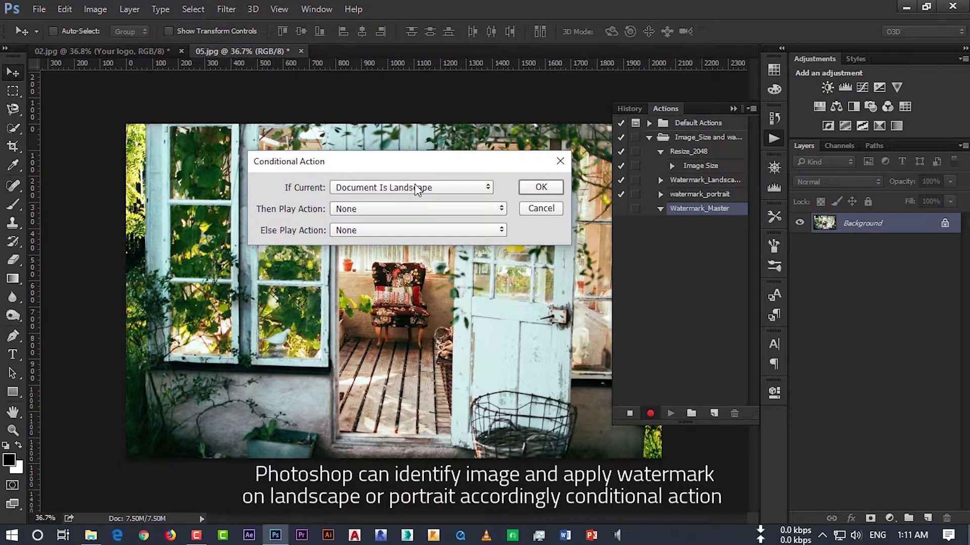
pyautogui.click(370, 210)
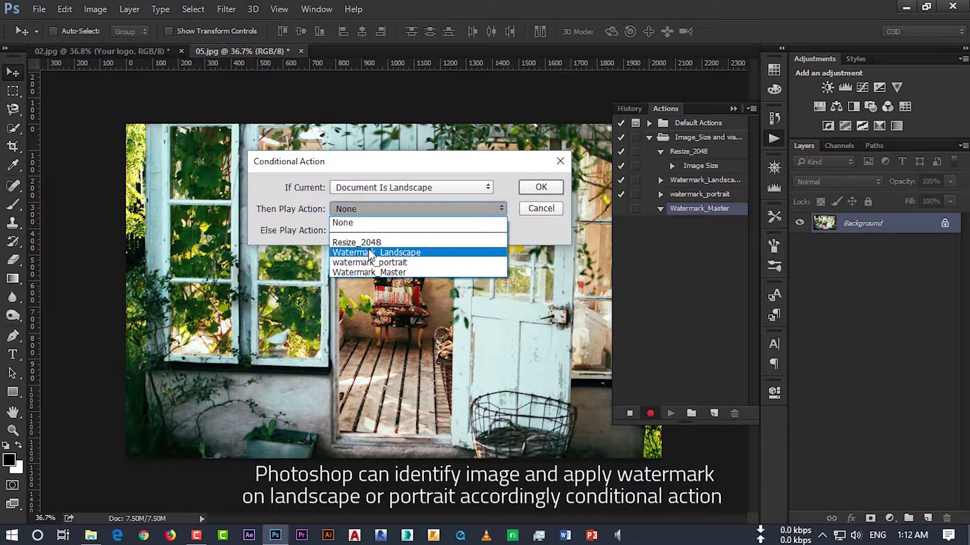
pyautogui.click(398, 254)
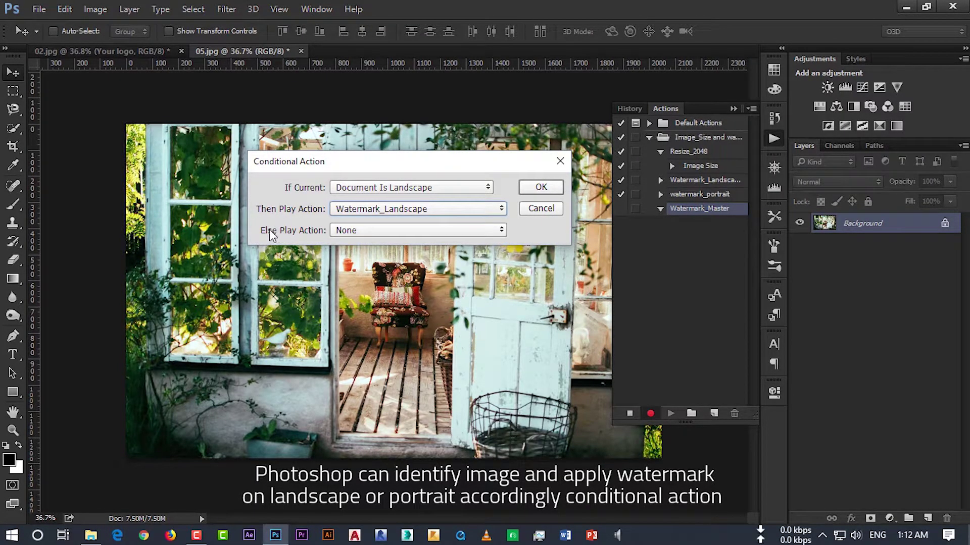
pyautogui.click(371, 230)
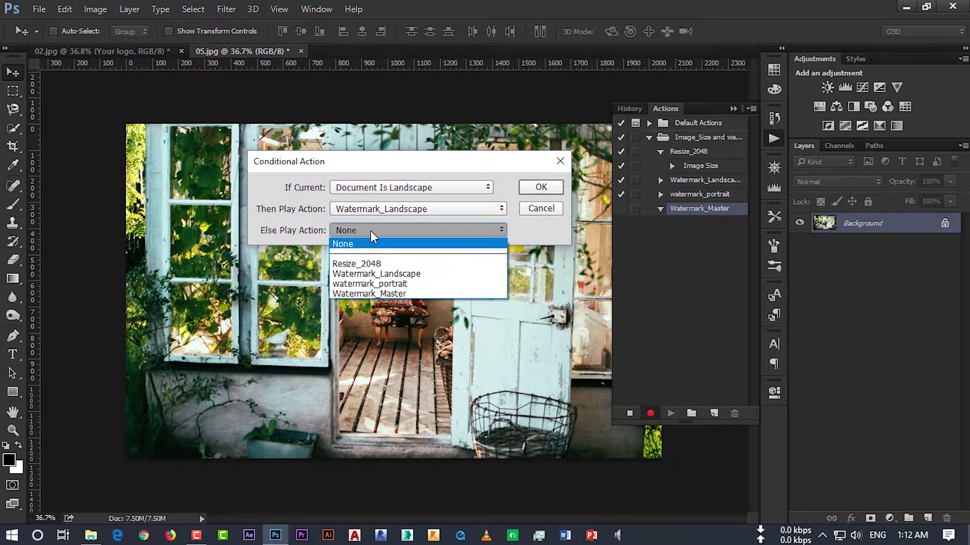
pyautogui.click(380, 284)
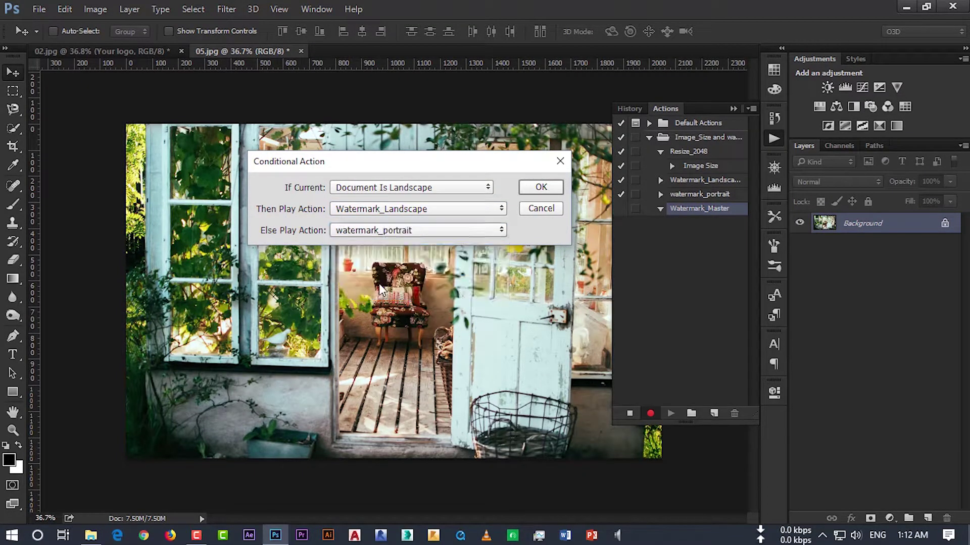
pyautogui.click(540, 188)
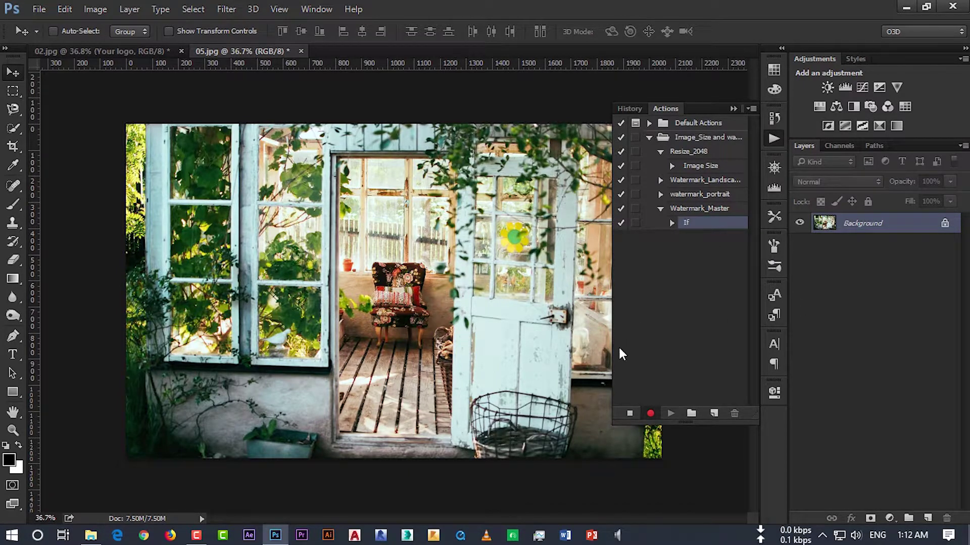
# Stop recording, then open photo 03 and run Watermark_Master on it
pyautogui.click(629, 414)
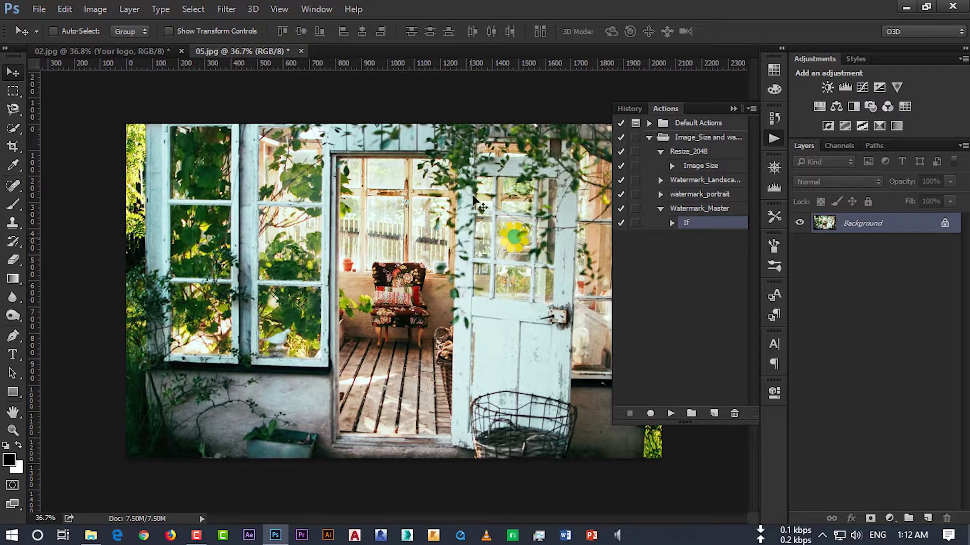
pyautogui.click(91, 535)
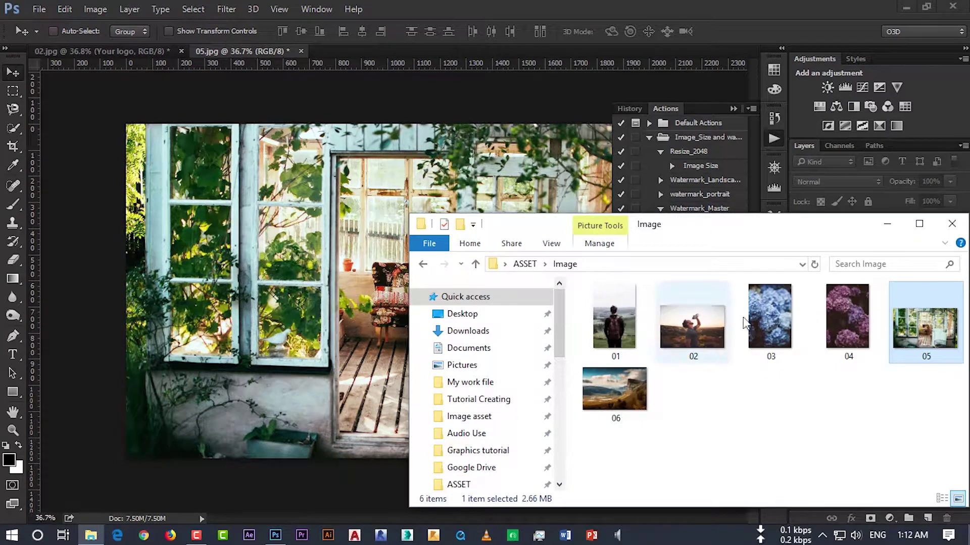
pyautogui.moveTo(783, 308); pyautogui.dragTo(514, 50)
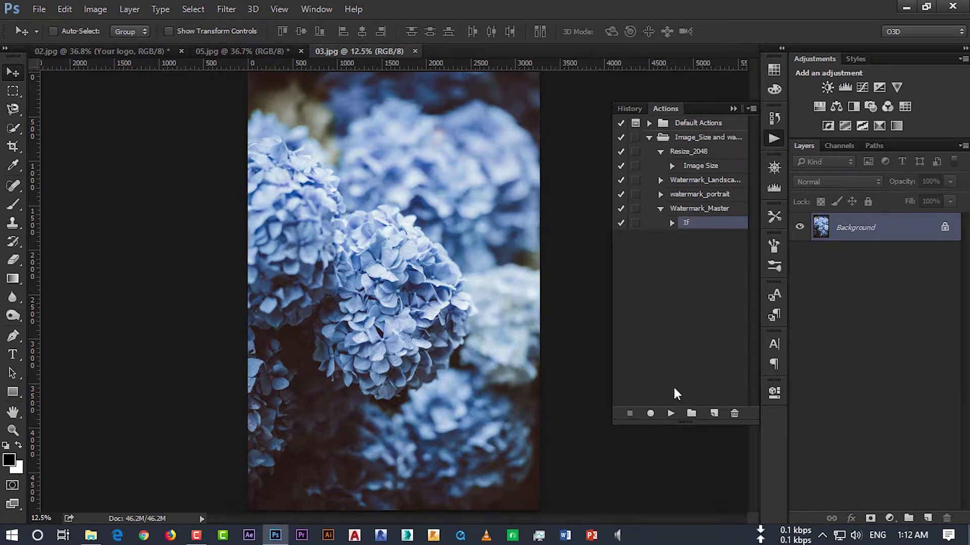
pyautogui.click(670, 414)
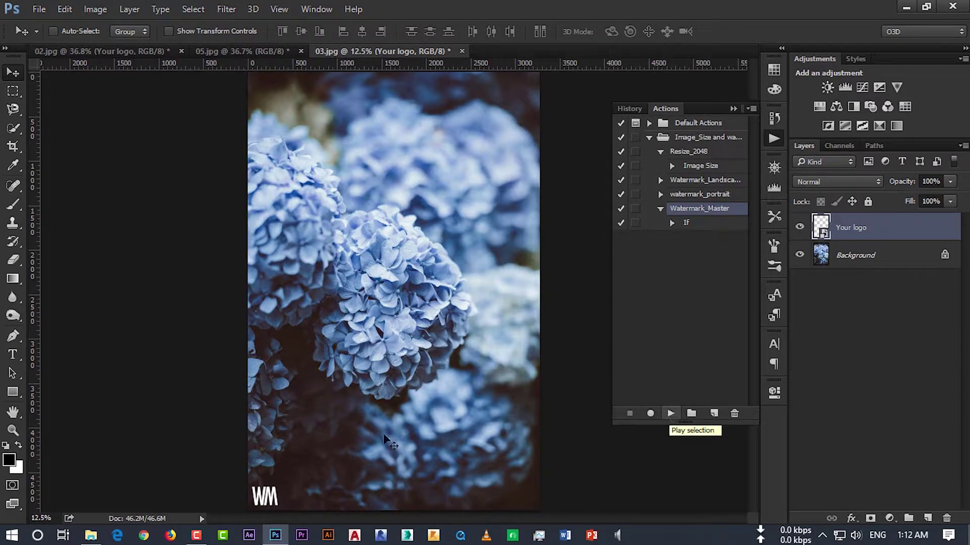
# Open photo 06, run Watermark_Master on it, then start closing 06.jpg
pyautogui.click(91, 535)
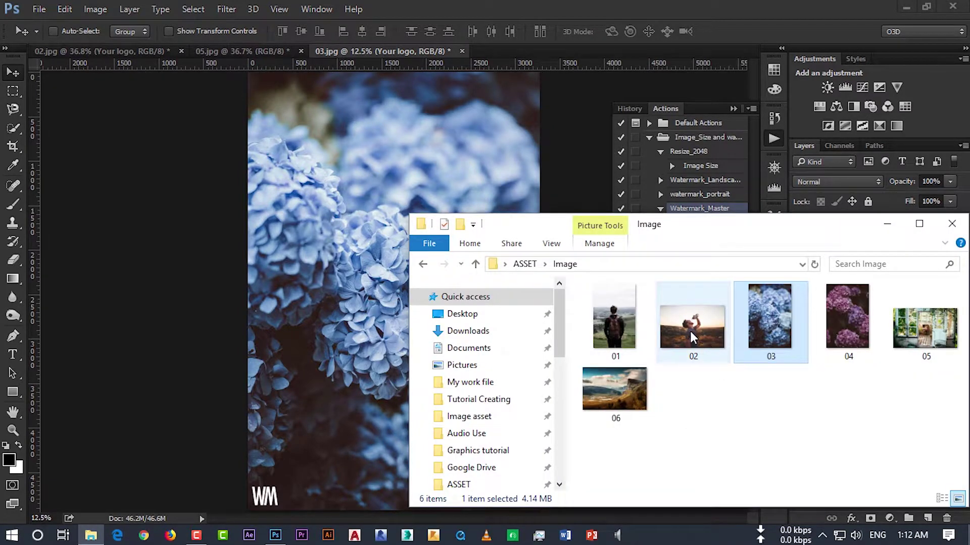
pyautogui.moveTo(619, 391); pyautogui.dragTo(640, 53)
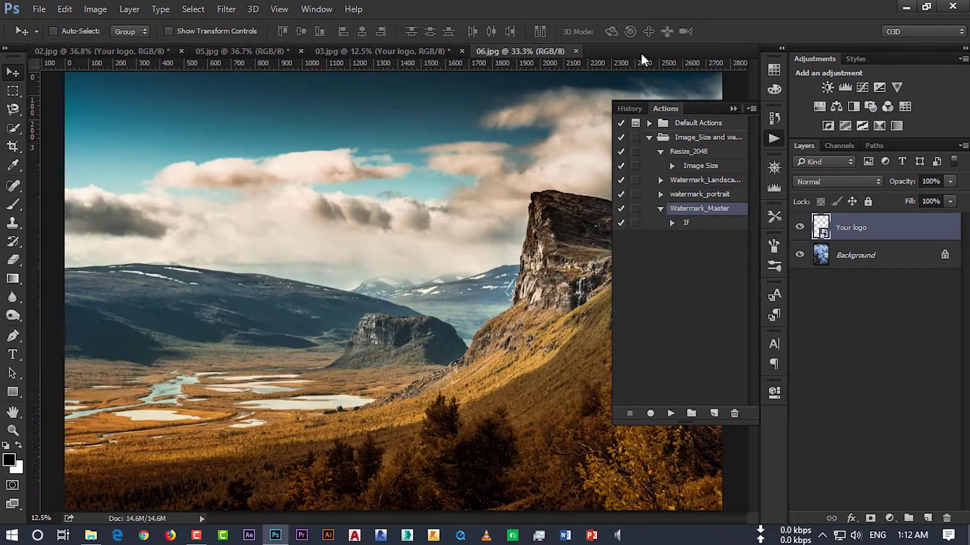
pyautogui.click(670, 413)
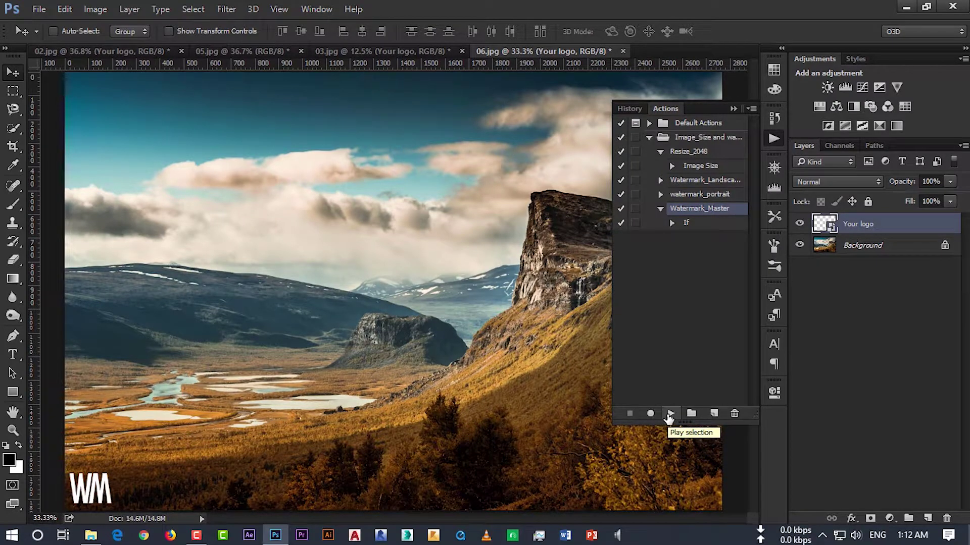
pyautogui.click(697, 320)
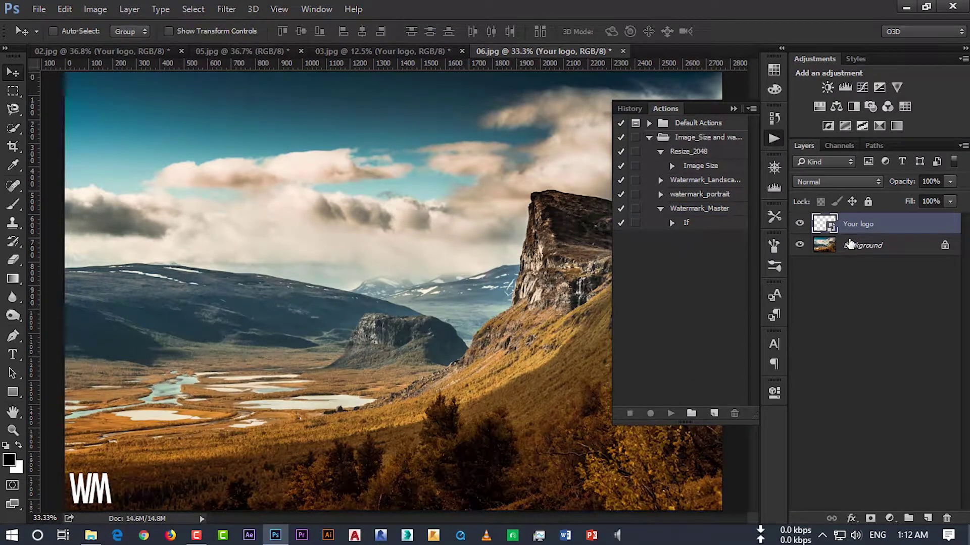
pyautogui.click(623, 51)
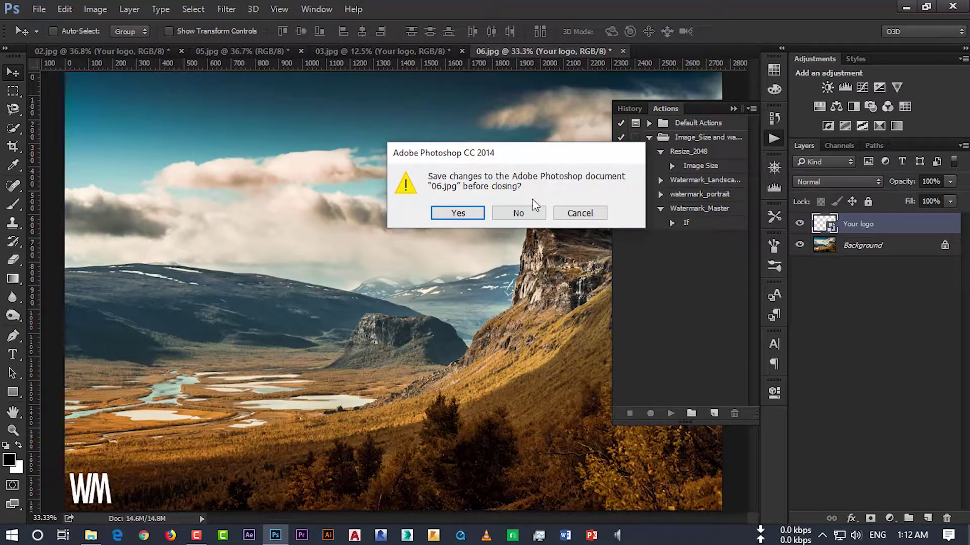
# Close photos 06, 03 and 05 without saving their changes
pyautogui.click(518, 213)
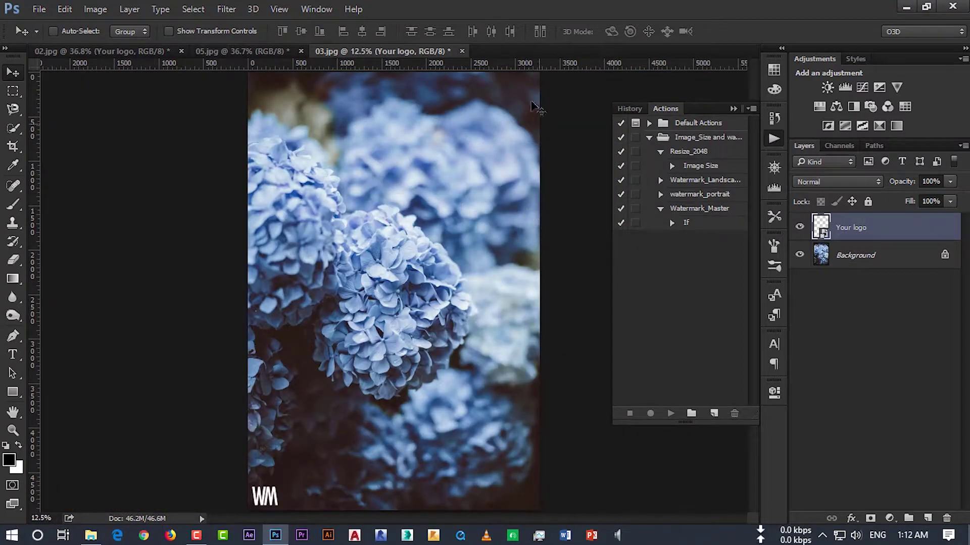
pyautogui.click(462, 51)
pyautogui.click(516, 214)
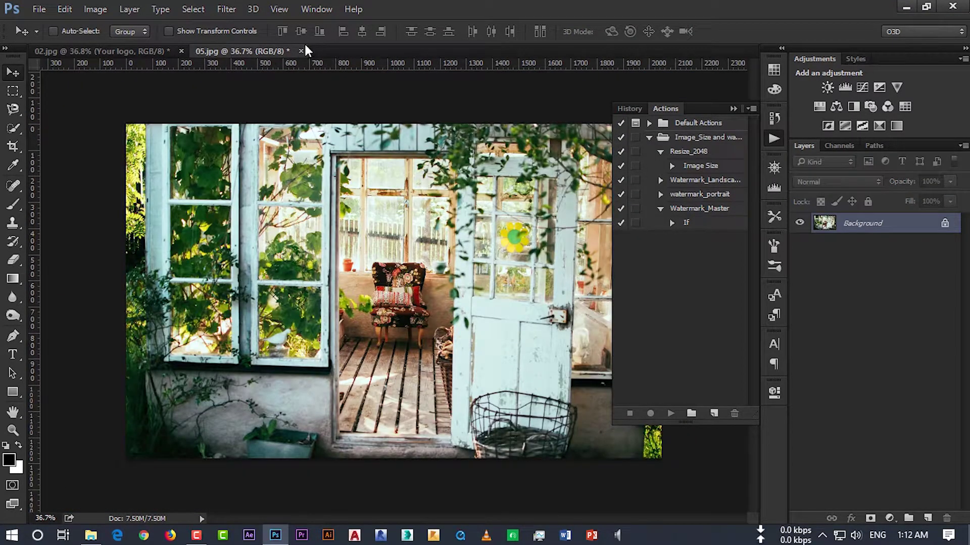
pyautogui.click(301, 51)
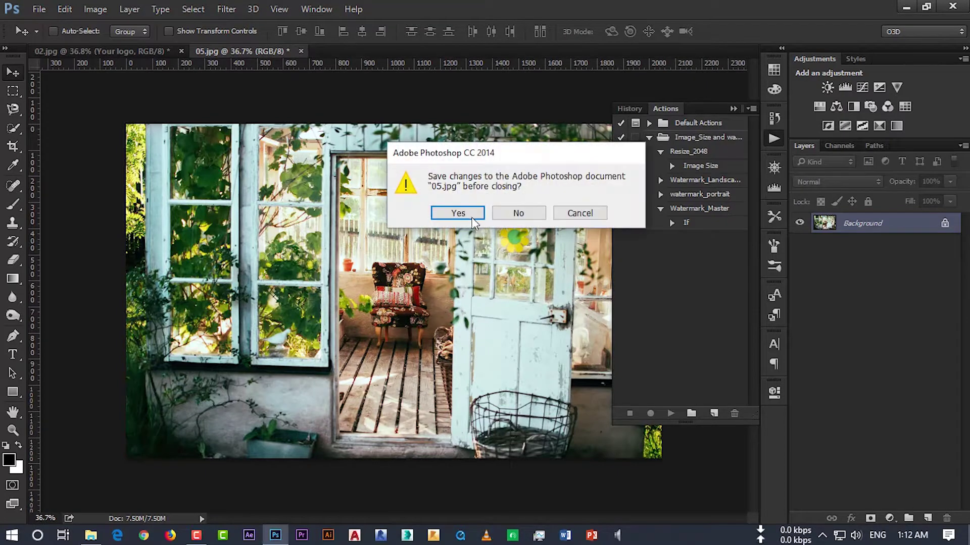
pyautogui.click(502, 216)
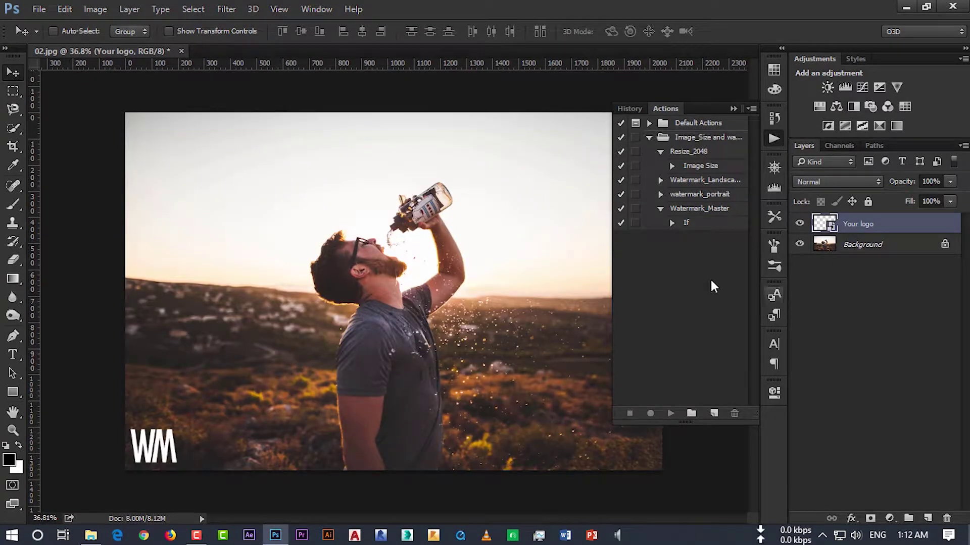
# Undo 02's watermark, close it without saving, and reopen 02.jpg from the photo folder
pyautogui.press('Delete')
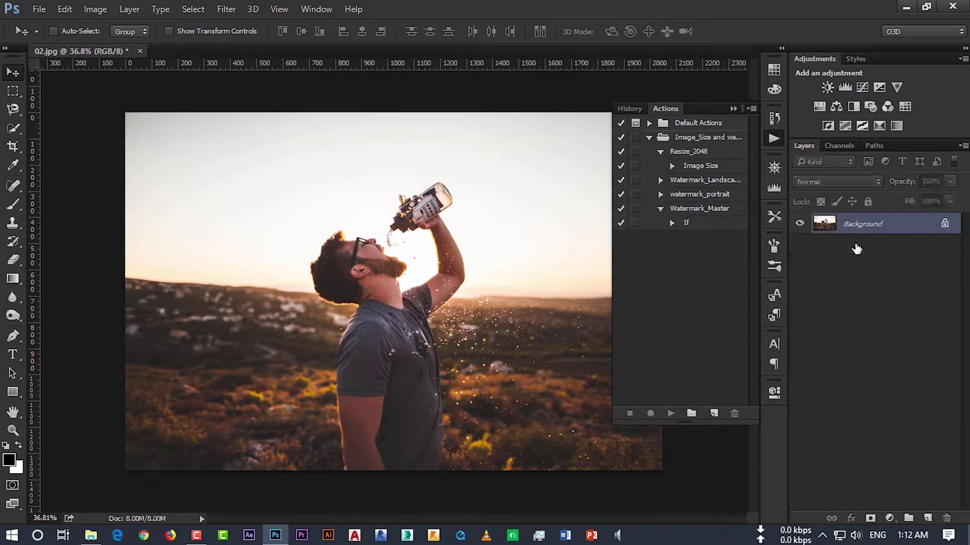
pyautogui.click(140, 51)
pyautogui.click(525, 212)
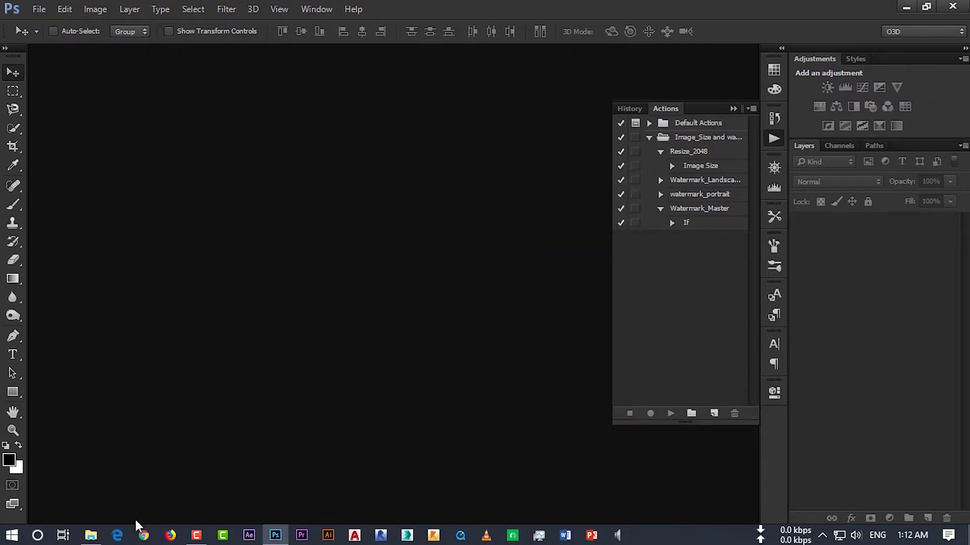
pyautogui.click(90, 539)
pyautogui.moveTo(693, 326); pyautogui.dragTo(316, 190)
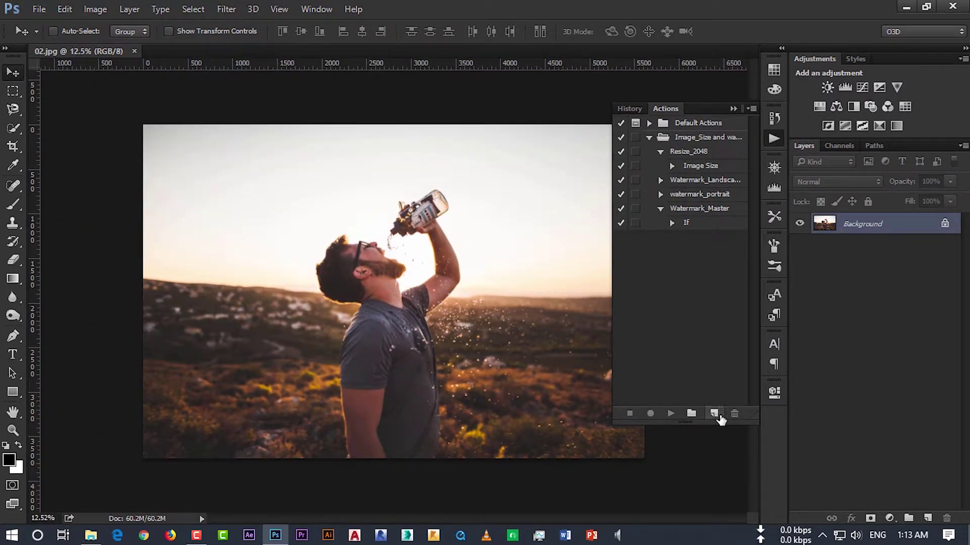
# Create action Watermark_Final in the Image_Size and watermark set and begin recording
pyautogui.click(713, 414)
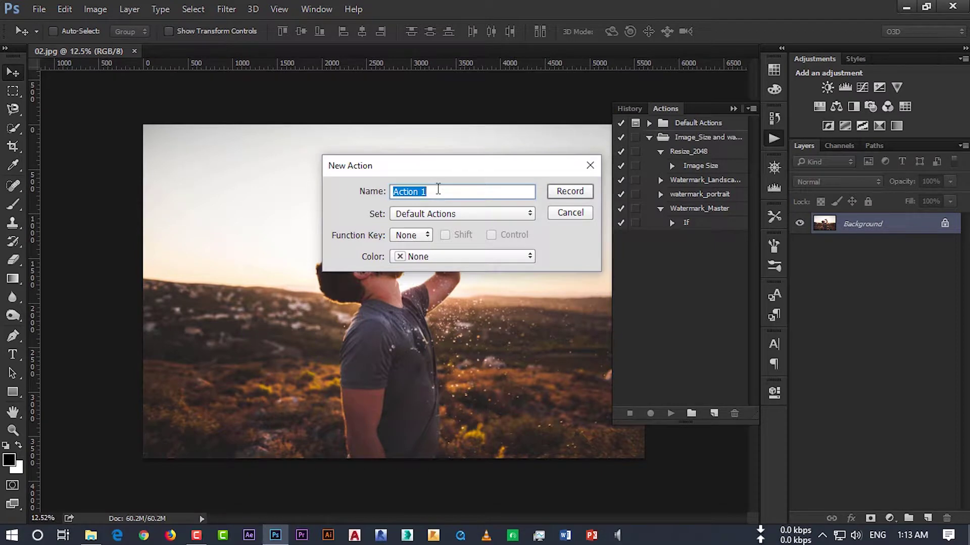
pyautogui.write('Water')
pyautogui.write('mark_Final')
pyautogui.click(478, 214)
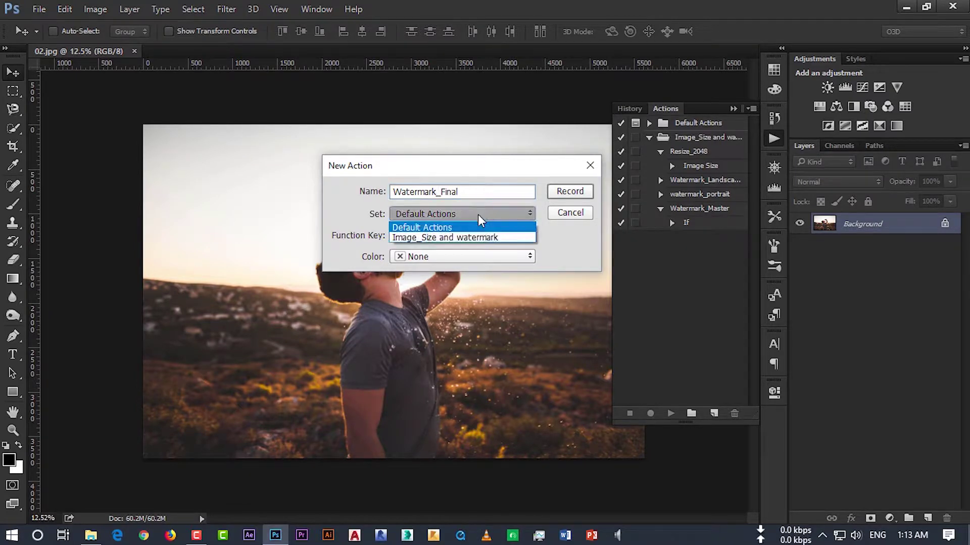
pyautogui.click(439, 240)
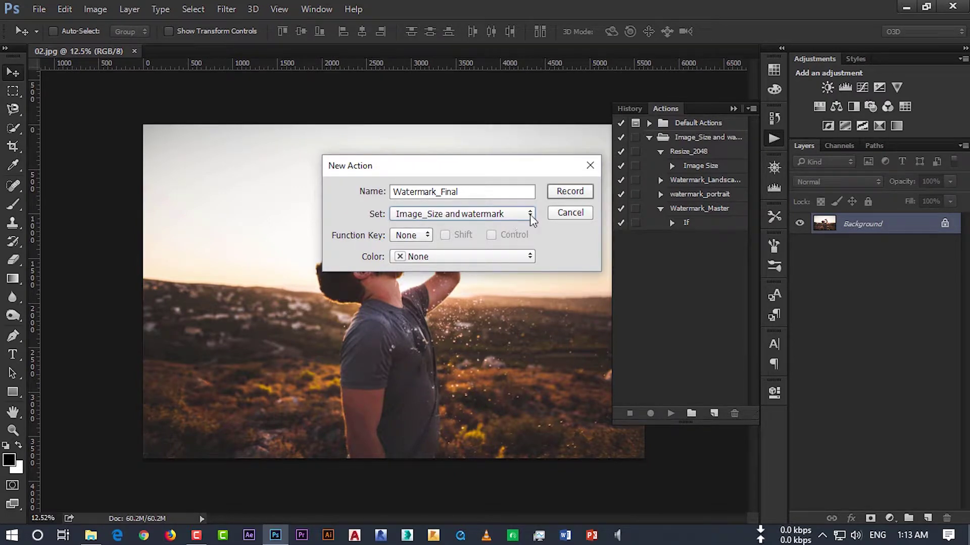
pyautogui.click(570, 192)
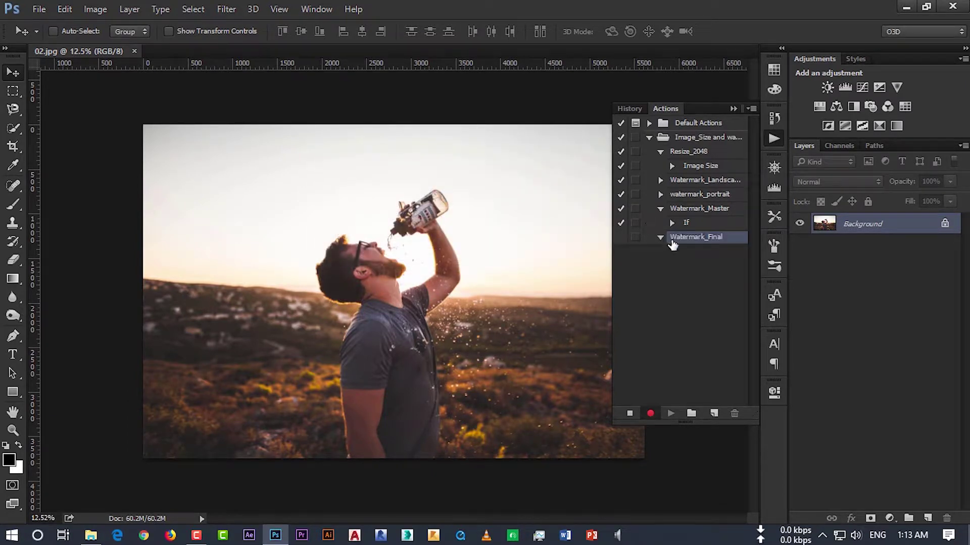
# Record playing Resize_2048 then Watermark_Master on 02.jpg, then stop recording
pyautogui.click(700, 153)
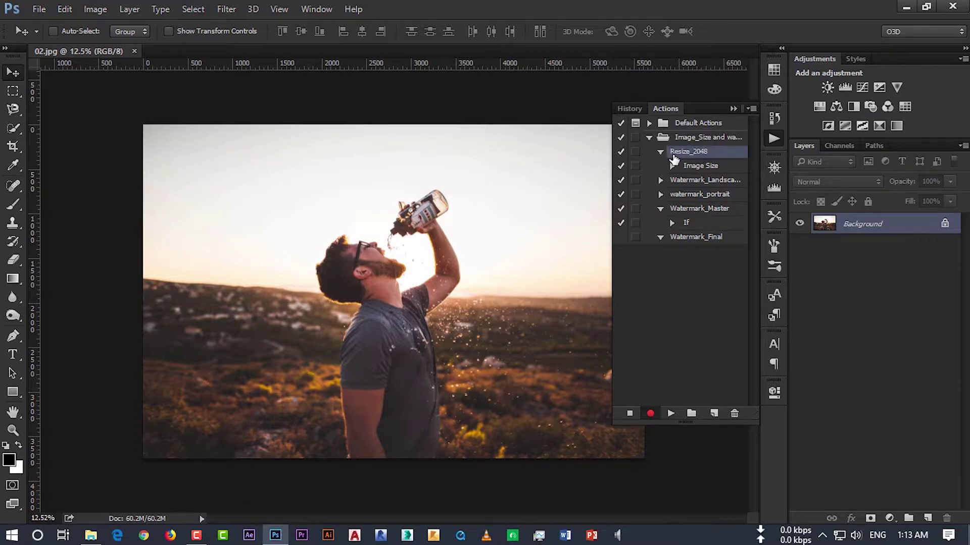
pyautogui.click(671, 413)
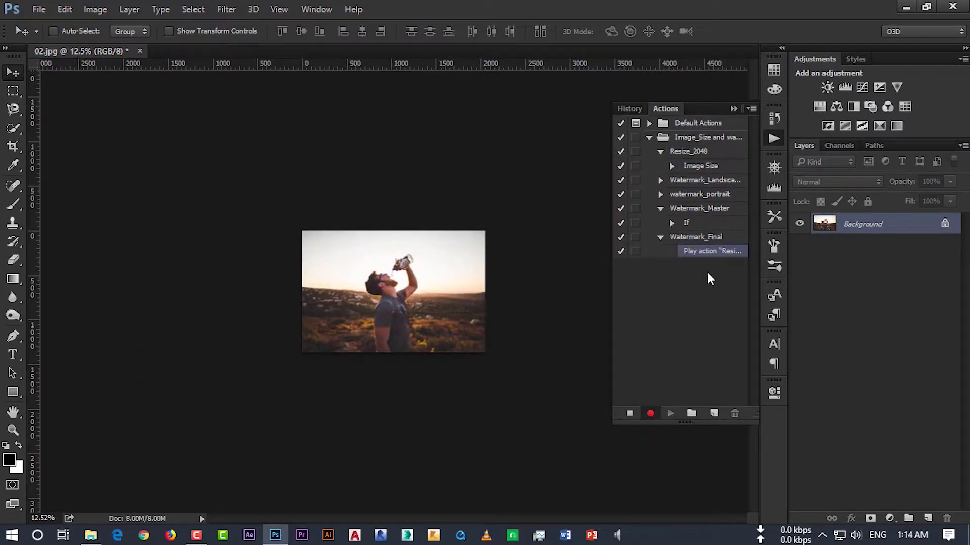
pyautogui.click(701, 209)
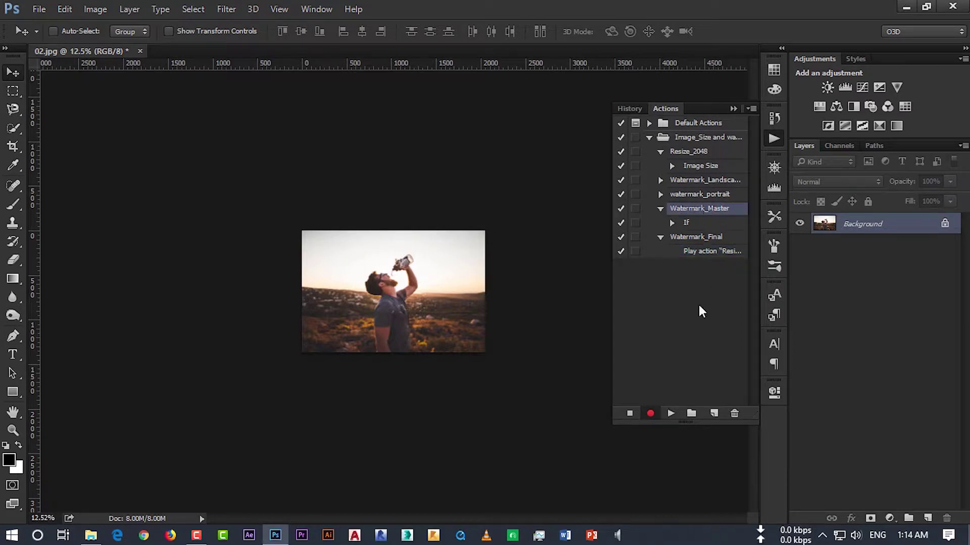
pyautogui.click(671, 413)
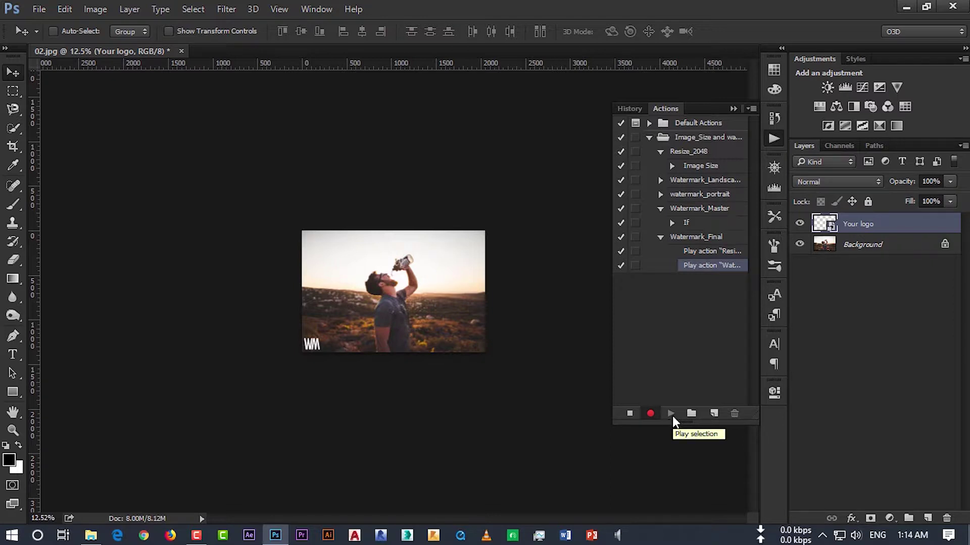
pyautogui.click(630, 414)
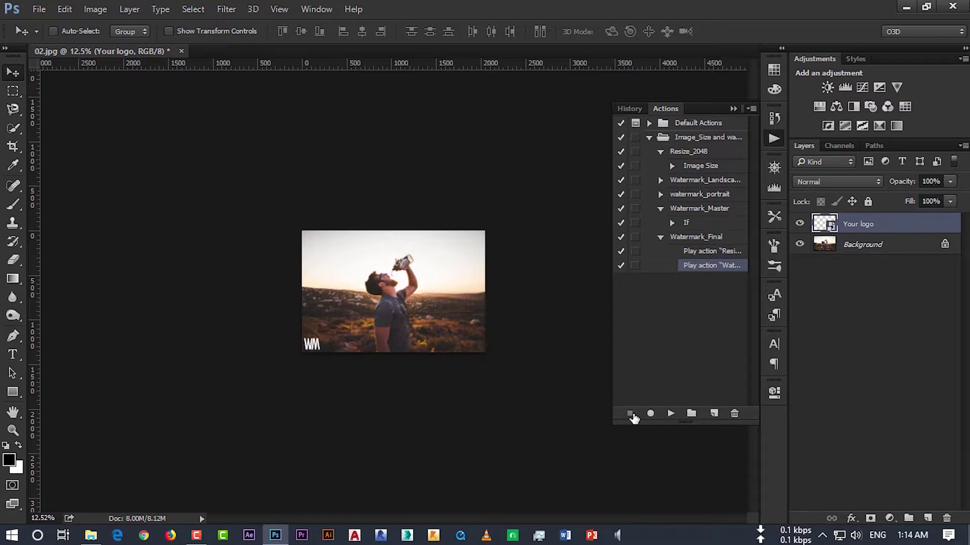
# Inspect the recorded steps of the Watermark_Final action in the Actions panel
pyautogui.scroll(3, 396, 315)
pyautogui.scroll(3, 396, 316)
pyautogui.scroll(3, 396, 315)
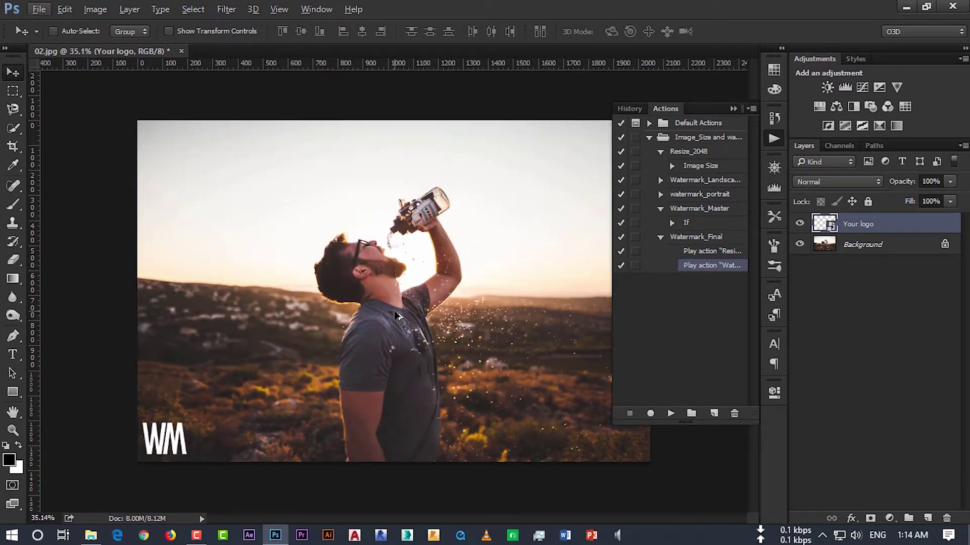
pyautogui.click(706, 237)
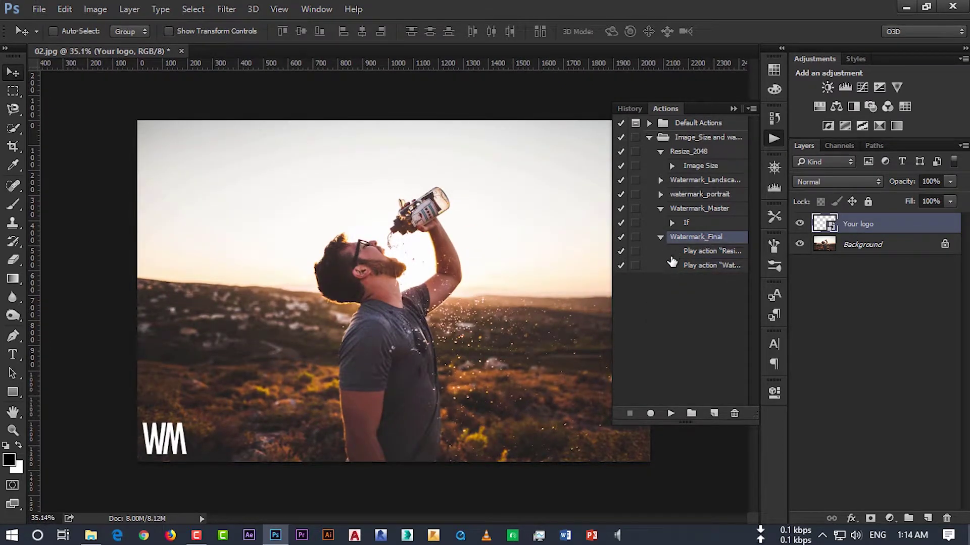
pyautogui.click(660, 237)
pyautogui.click(693, 329)
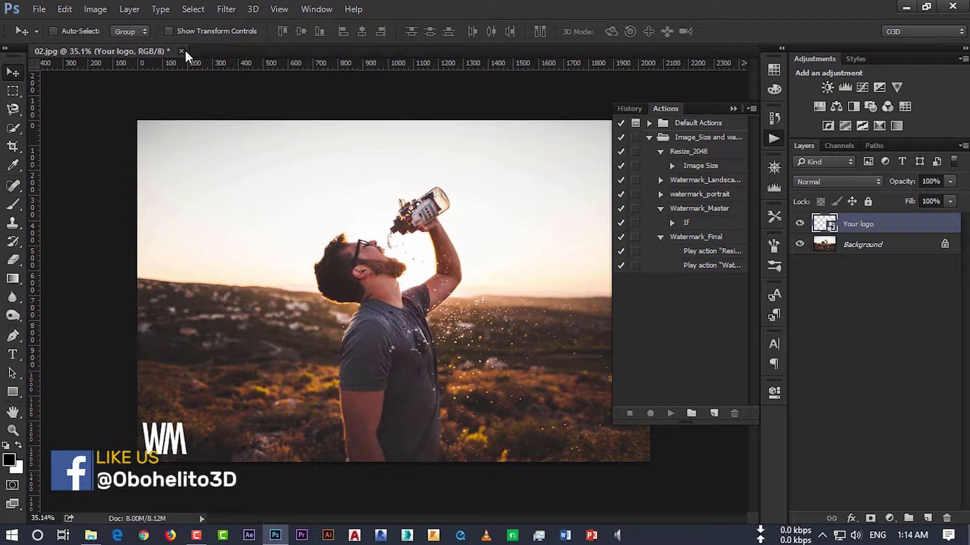
# Close 02.jpg without saving and bring up the ASSET Image folder in File Explorer
pyautogui.click(181, 51)
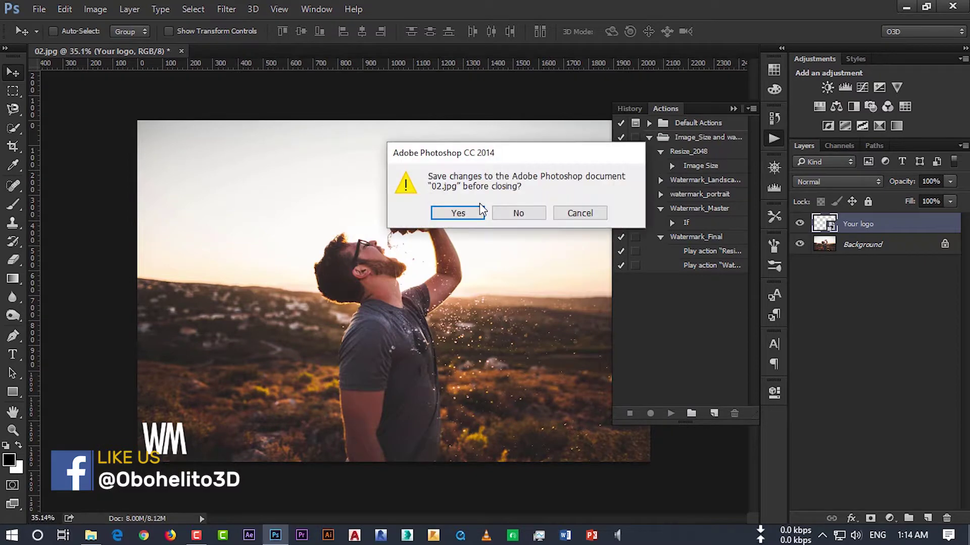
pyautogui.click(519, 211)
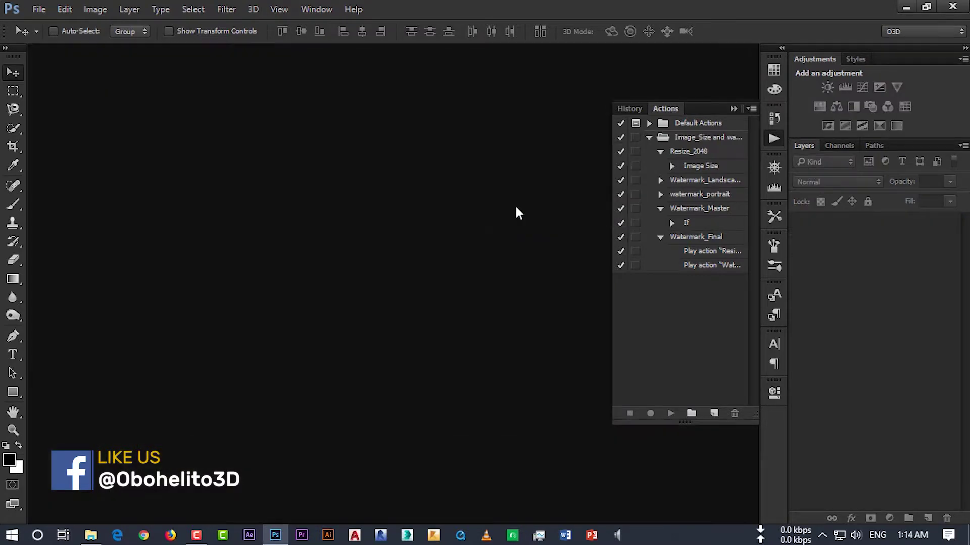
pyautogui.click(91, 535)
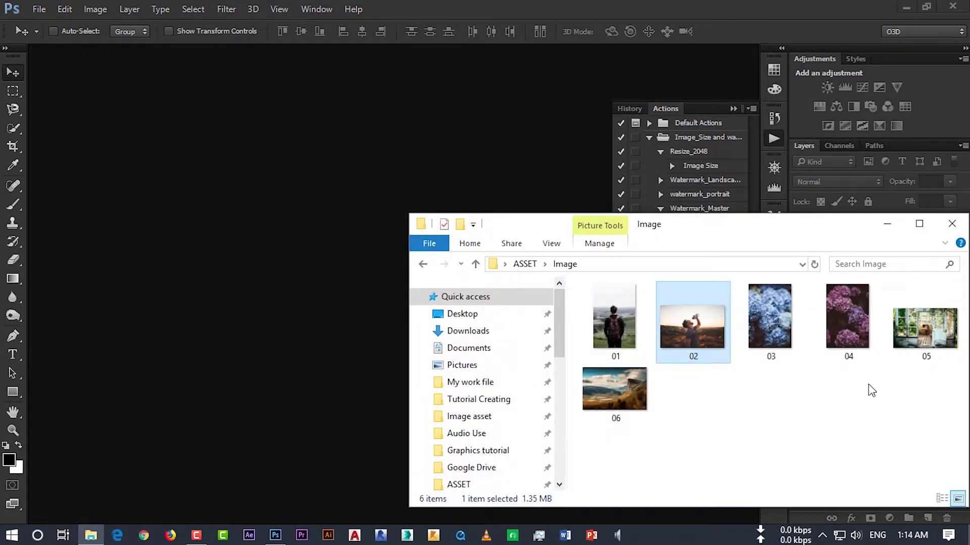
# Open photo 04 and test-run Watermark_Final on it
pyautogui.moveTo(848, 323)
pyautogui.mouseDown()
pyautogui.moveTo(338, 258)
pyautogui.moveTo(313, 229)
pyautogui.mouseUp()
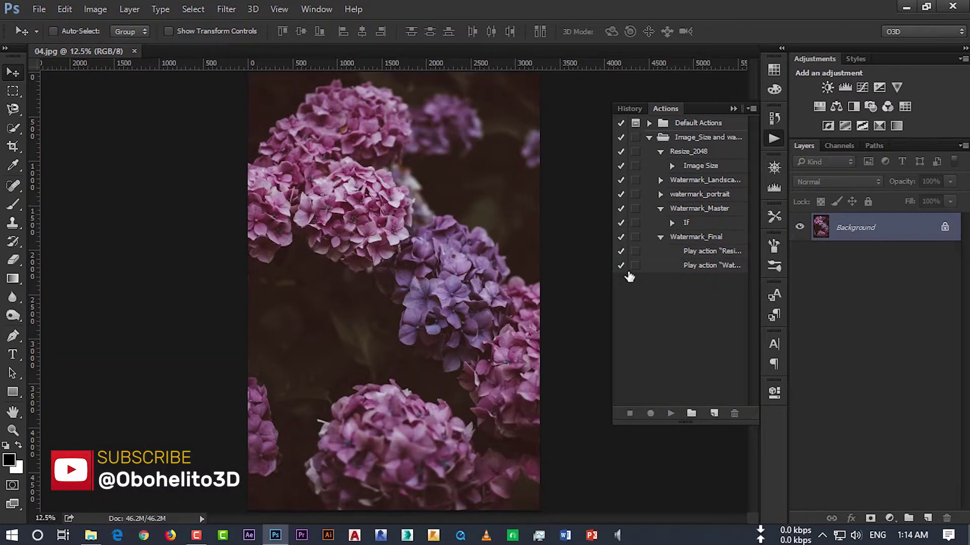
pyautogui.click(724, 240)
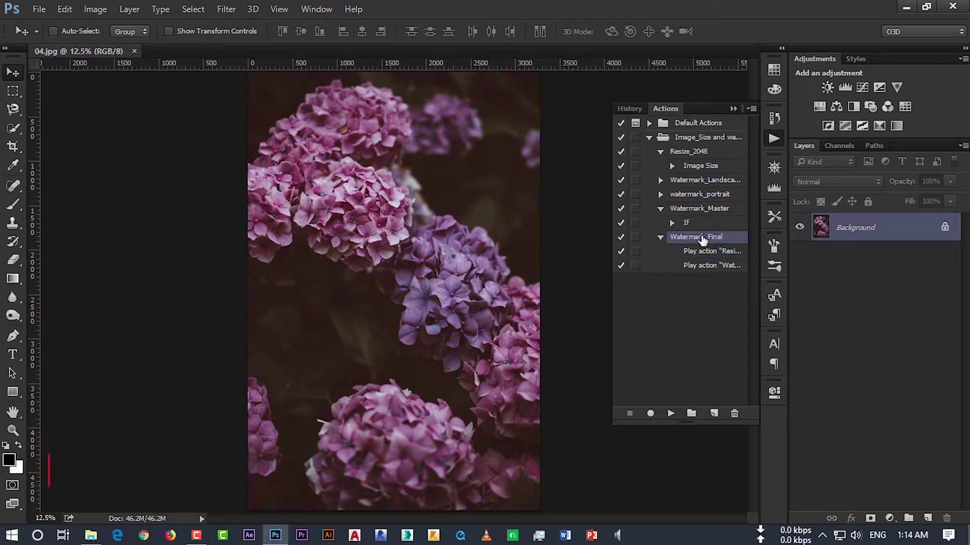
pyautogui.click(673, 415)
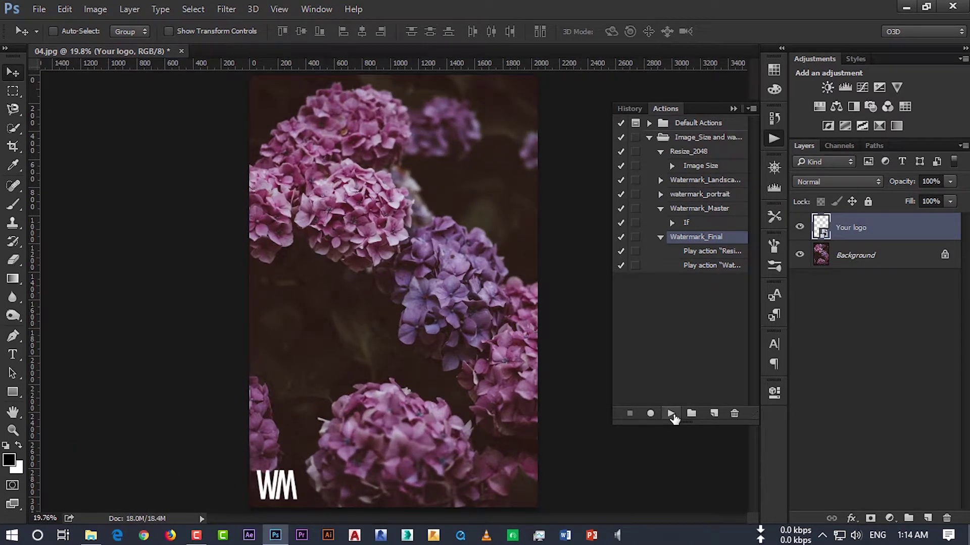
# Delete the Your logo watermark layer, leaving only Background on 04.jpg
pyautogui.click(795, 365)
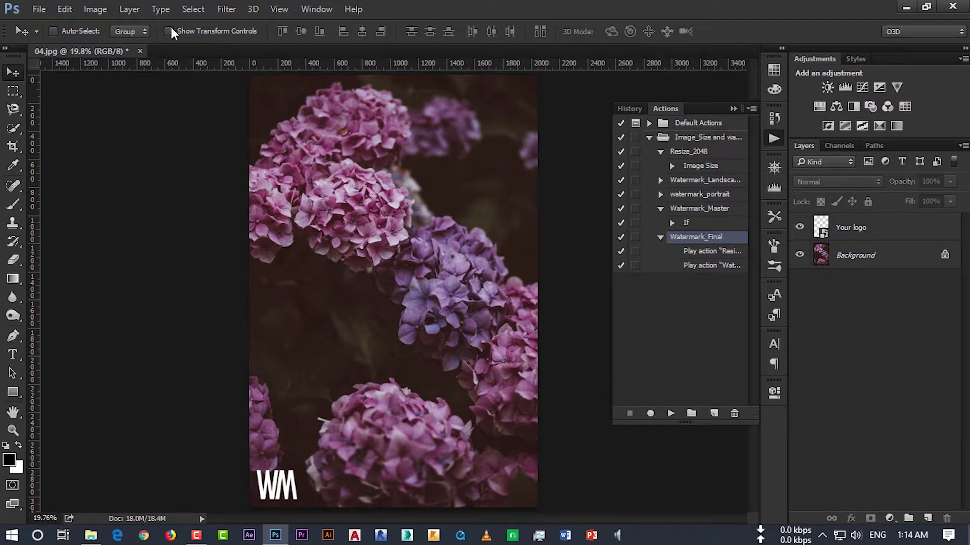
pyautogui.click(855, 227)
pyautogui.press('Delete')
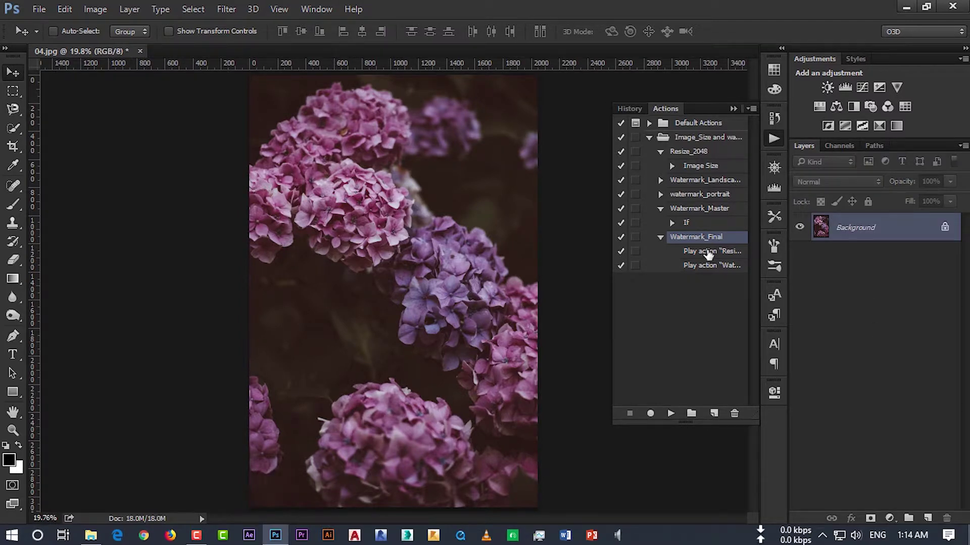
pyautogui.click(660, 237)
pyautogui.click(675, 329)
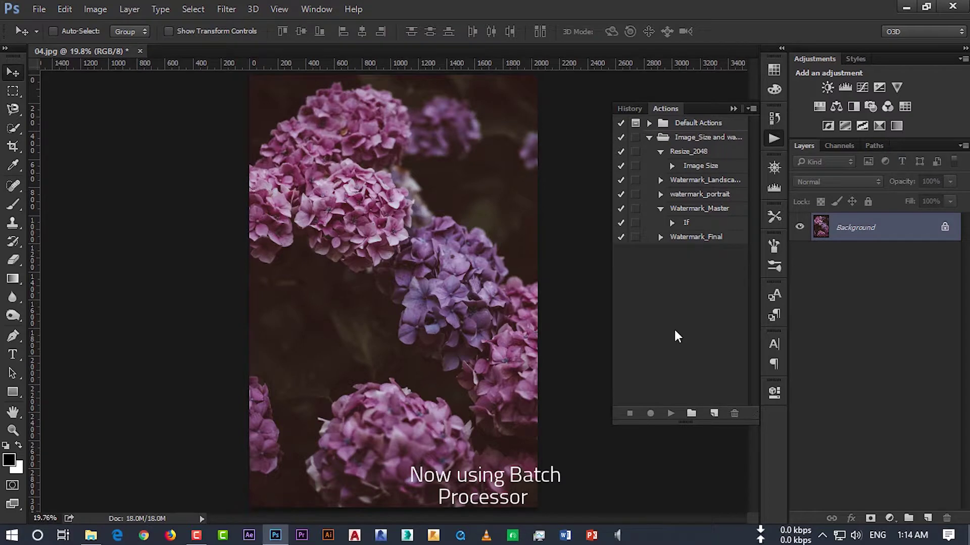
# Launch File > Scripts > Image Processor with Desktop > ASSET > Image as the source folder
pyautogui.click(38, 7)
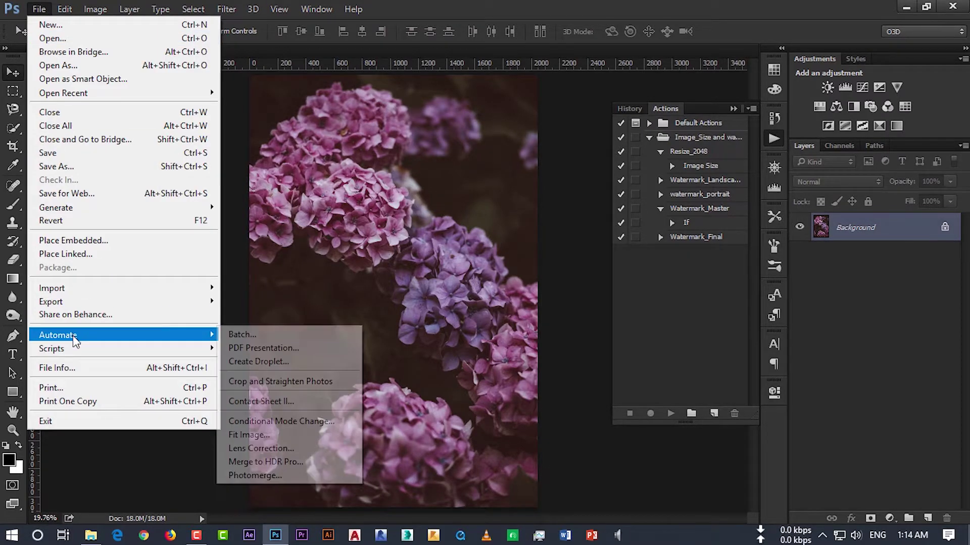
pyautogui.moveTo(51, 349)
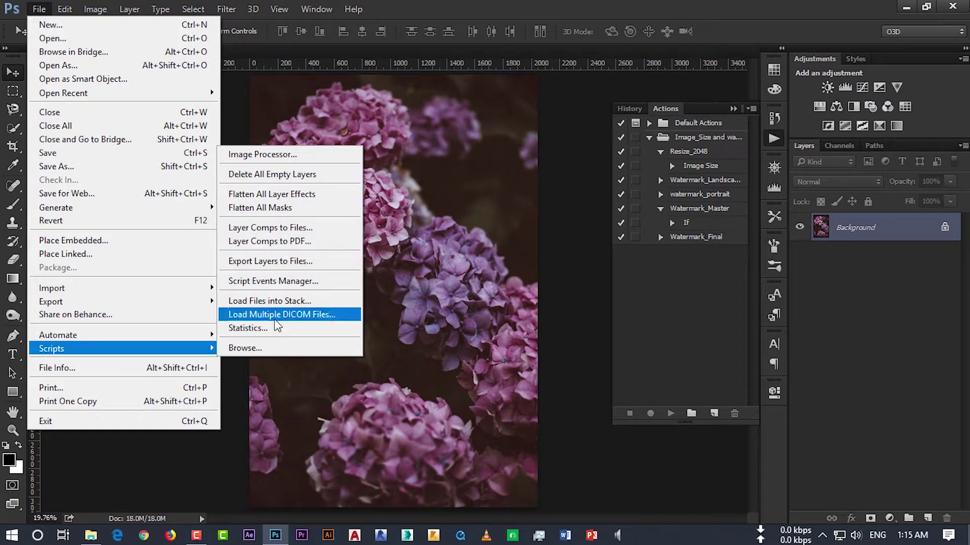
pyautogui.click(291, 159)
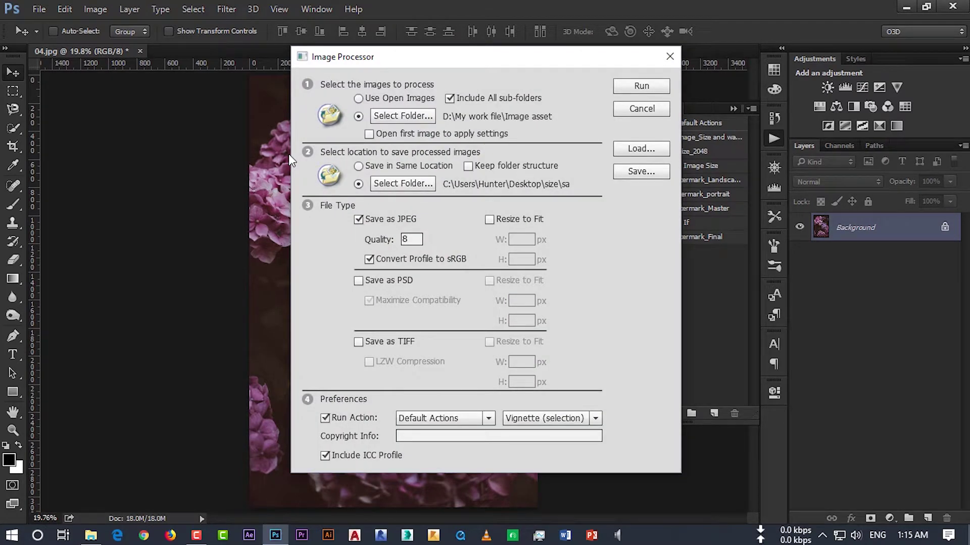
pyautogui.click(406, 116)
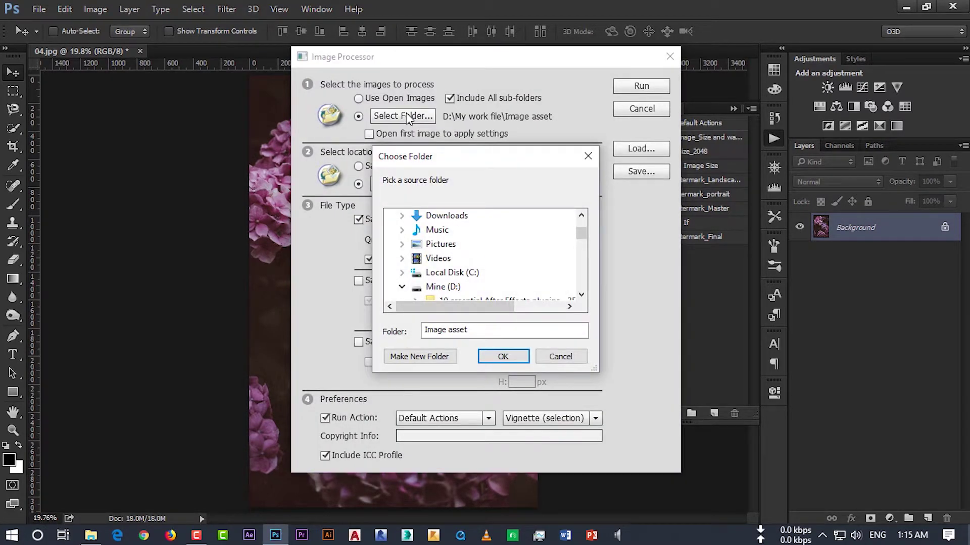
pyautogui.scroll(3, 426, 222)
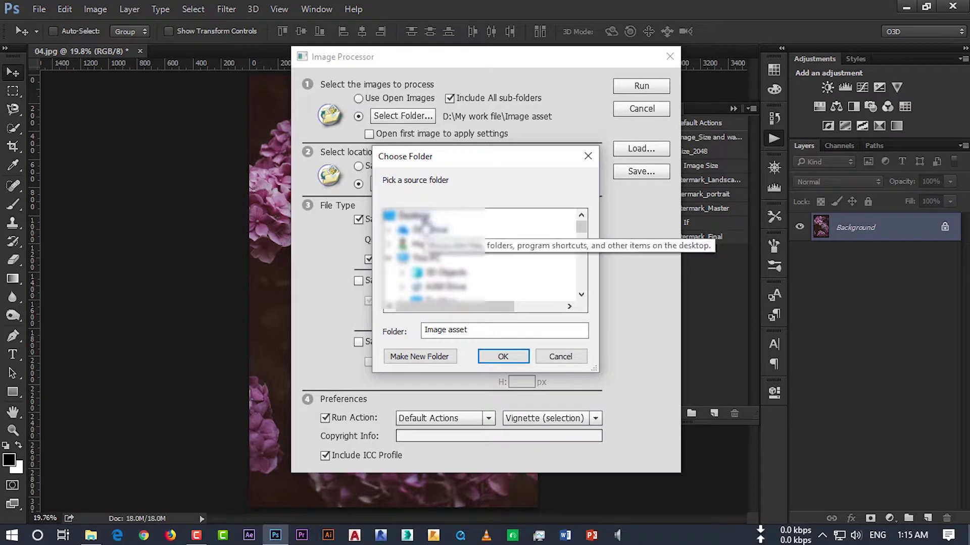
pyautogui.click(426, 217)
pyautogui.scroll(-1, 429, 237)
pyautogui.scroll(-1, 434, 250)
pyautogui.scroll(-1, 439, 260)
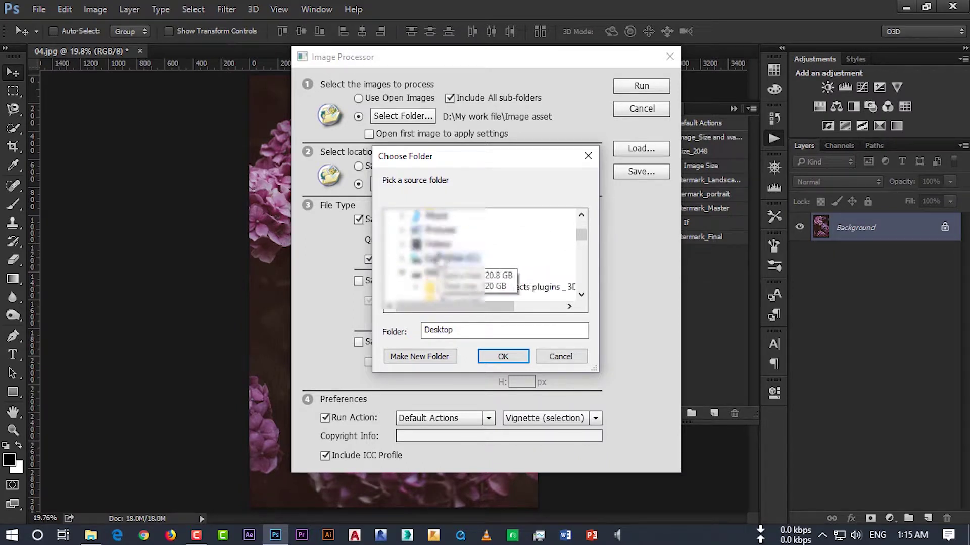
pyautogui.click(403, 273)
pyautogui.scroll(3, 406, 274)
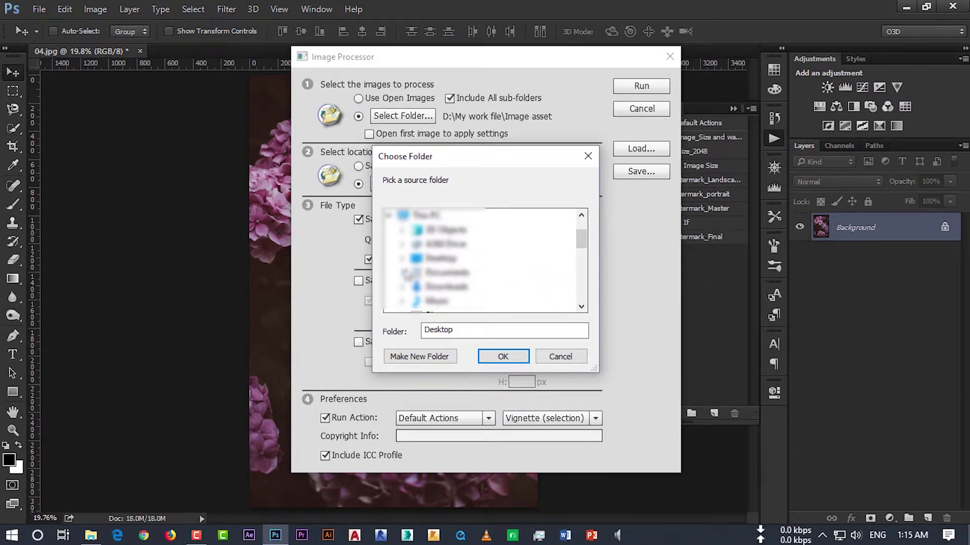
pyautogui.scroll(-3, 407, 273)
pyautogui.scroll(-3, 444, 276)
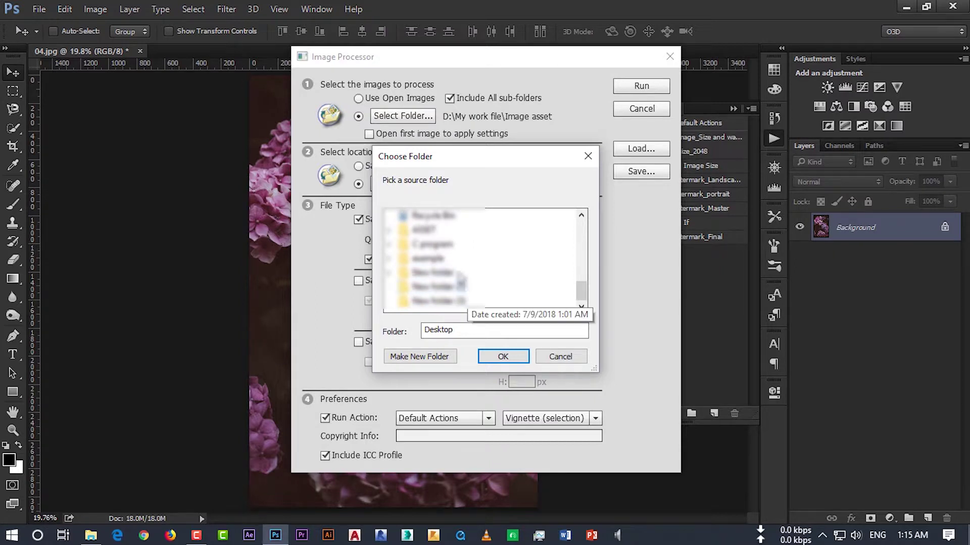
pyautogui.doubleClick(423, 230)
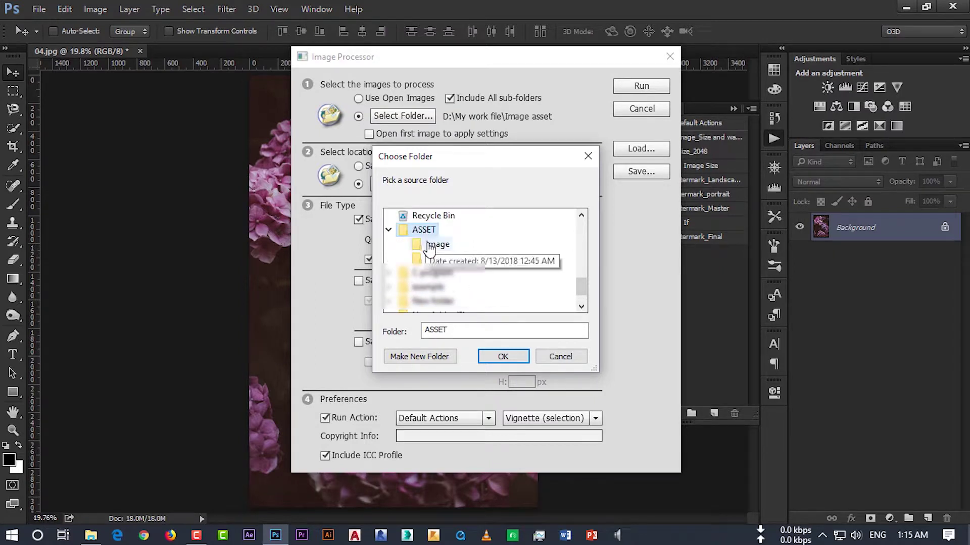
pyautogui.click(433, 247)
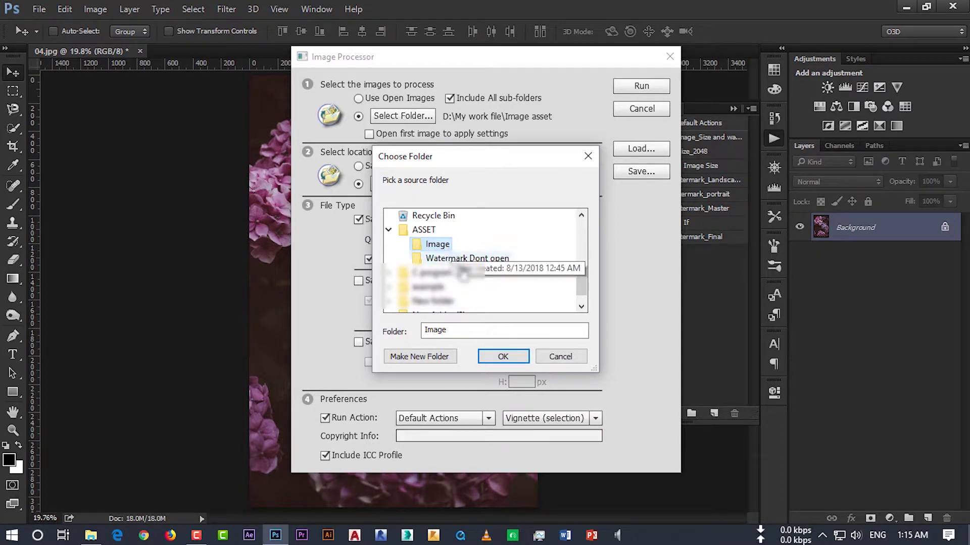
pyautogui.click(503, 357)
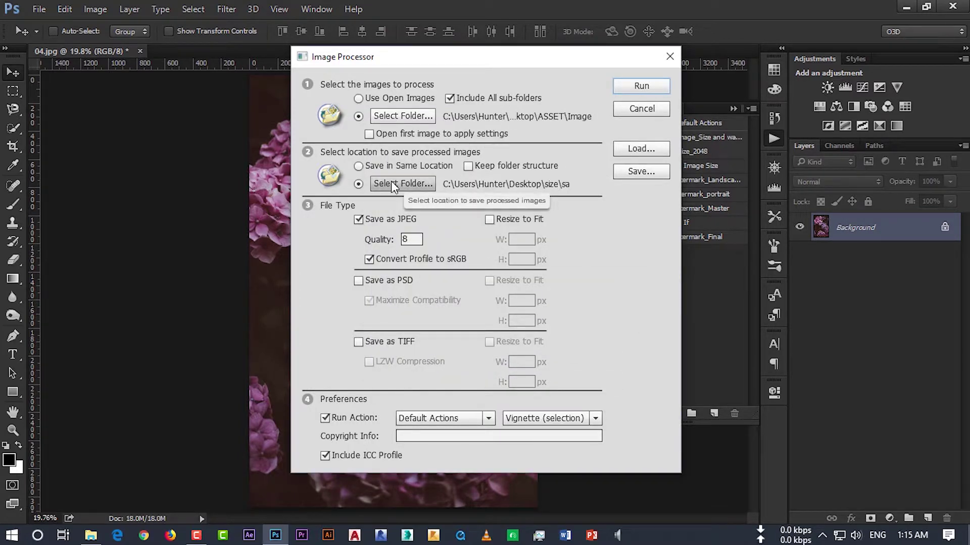
# Create an Export_Resize folder inside ASSET and choose it as the save destination
pyautogui.click(430, 184)
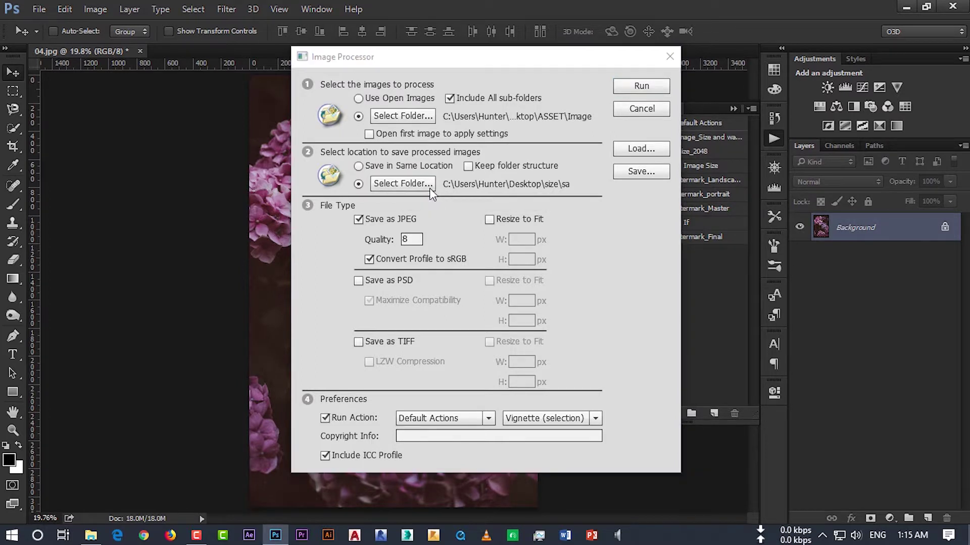
pyautogui.moveTo(583, 233); pyautogui.dragTo(581, 281)
pyautogui.doubleClick(424, 230)
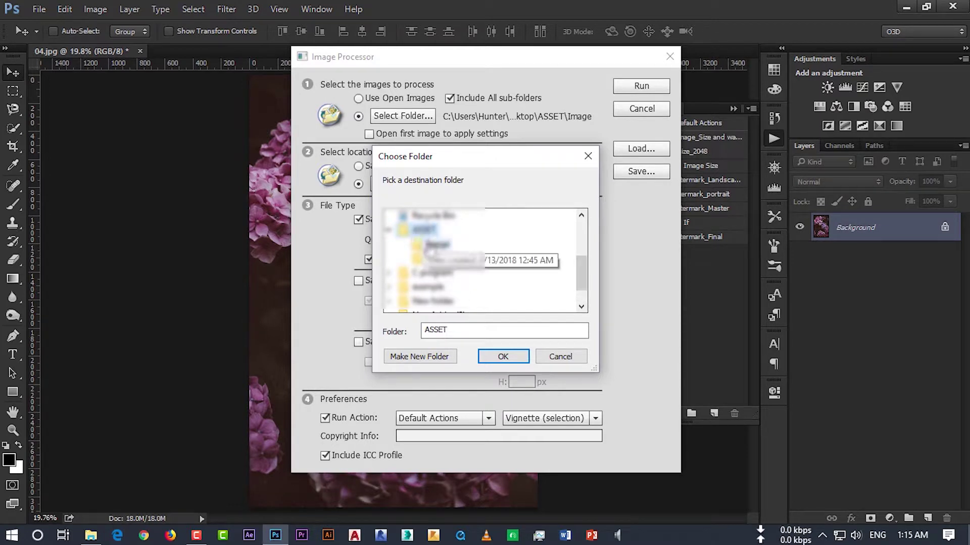
pyautogui.click(435, 358)
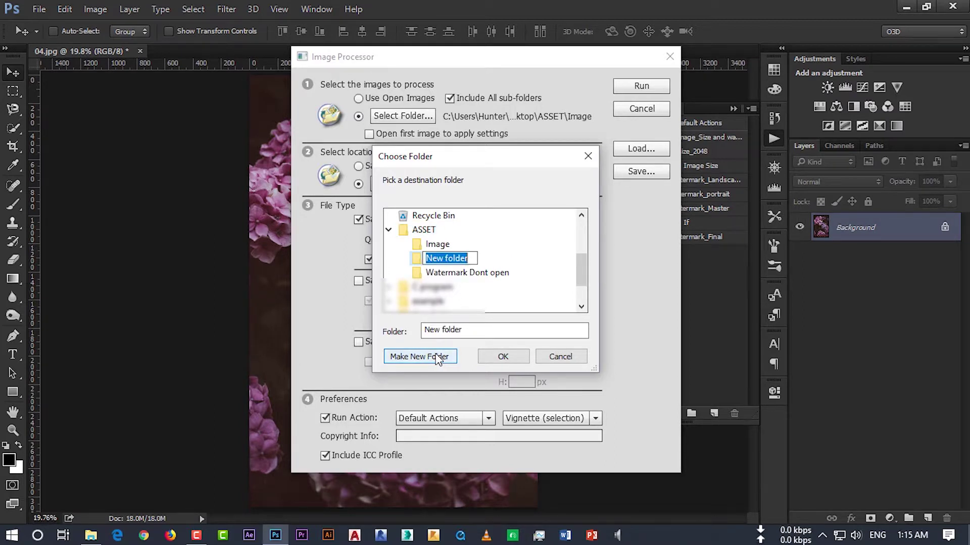
pyautogui.write('Ex')
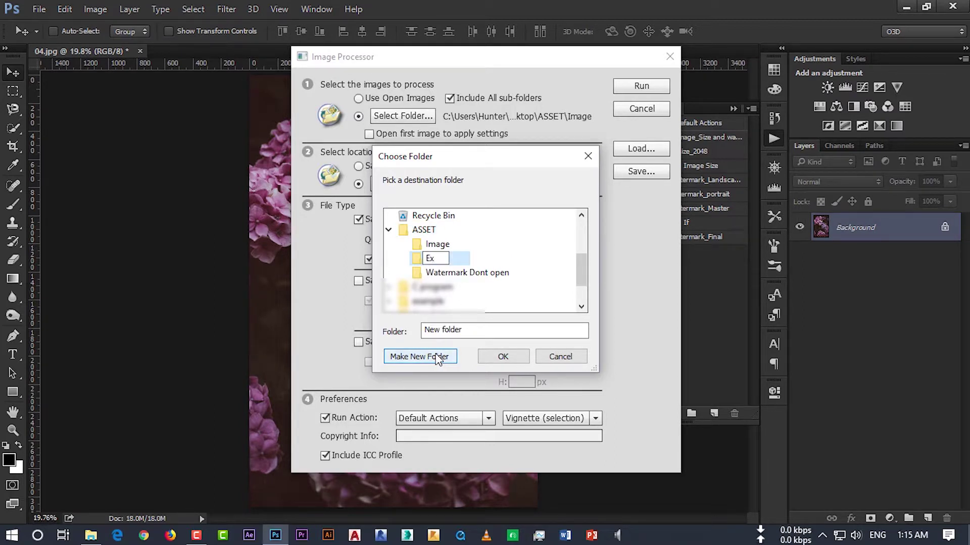
pyautogui.write('port')
pyautogui.write('_R')
pyautogui.write('esiz')
pyautogui.write('e')
pyautogui.click(437, 357)
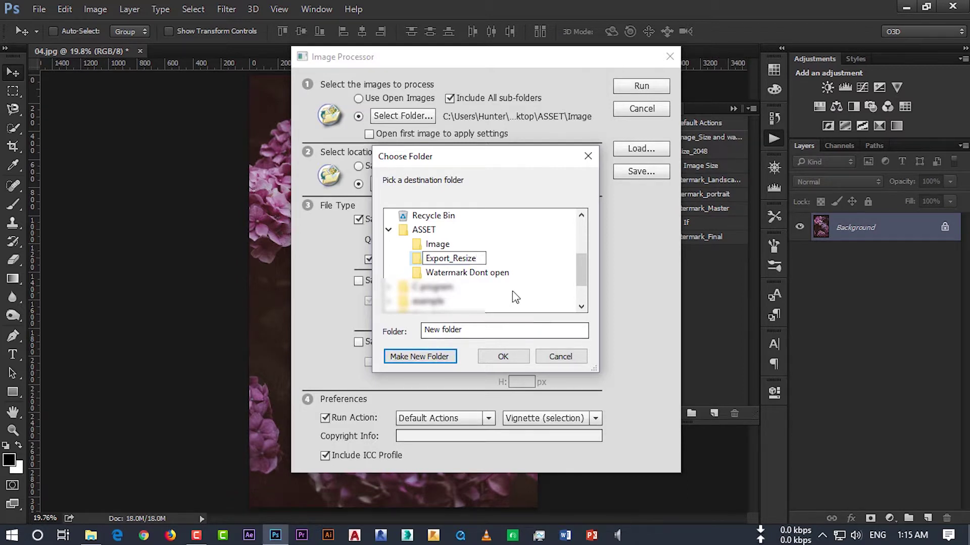
pyautogui.click(502, 356)
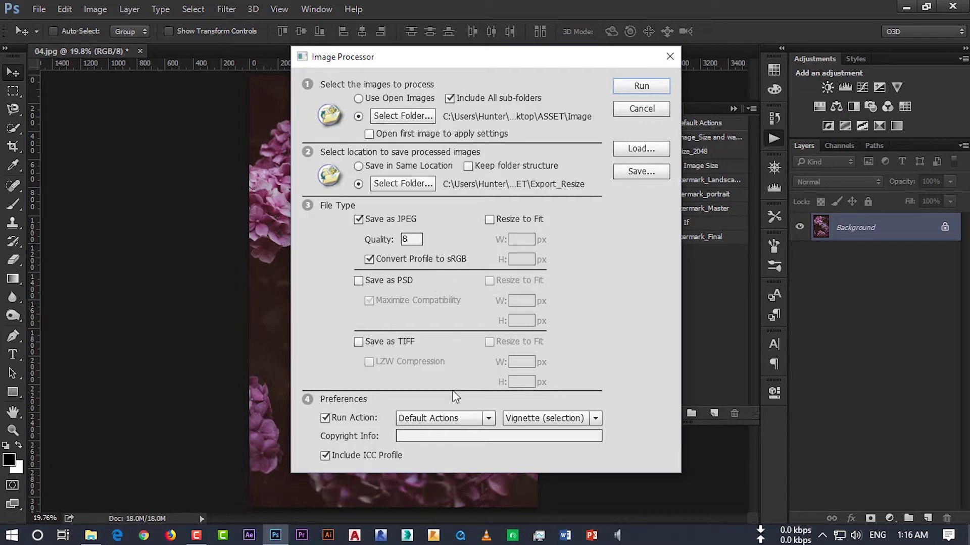
# Set Run Action to Image_Size and watermark / Watermark_Final and run the batch
pyautogui.click(437, 421)
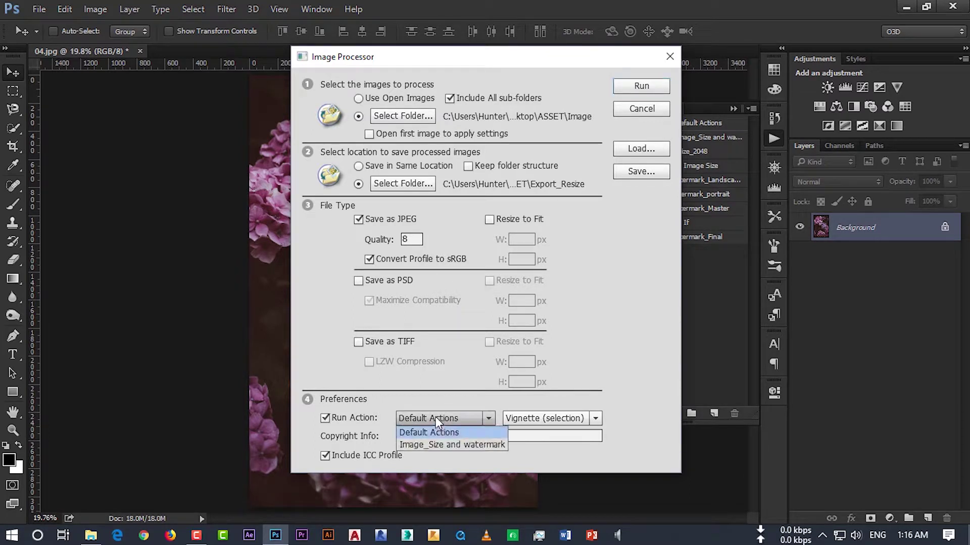
pyautogui.click(435, 444)
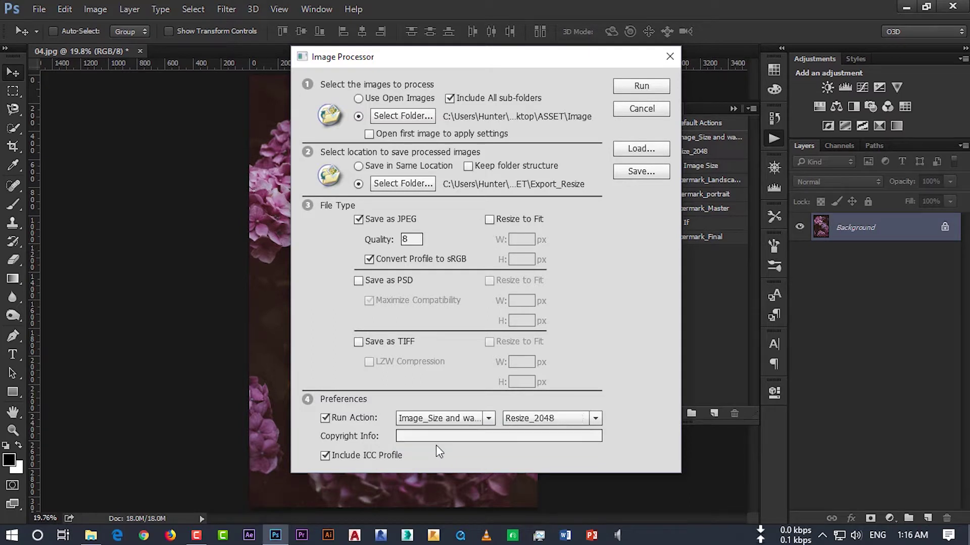
pyautogui.click(545, 419)
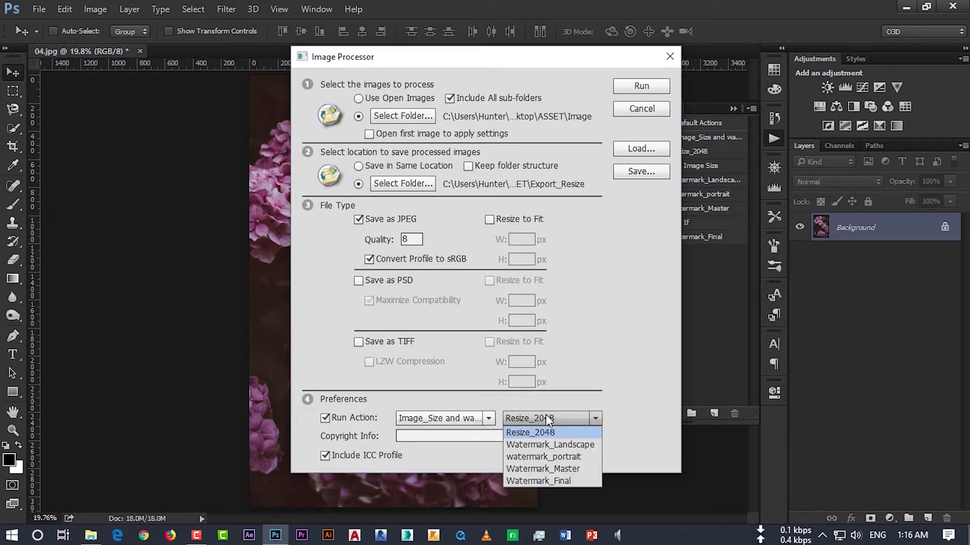
pyautogui.click(544, 480)
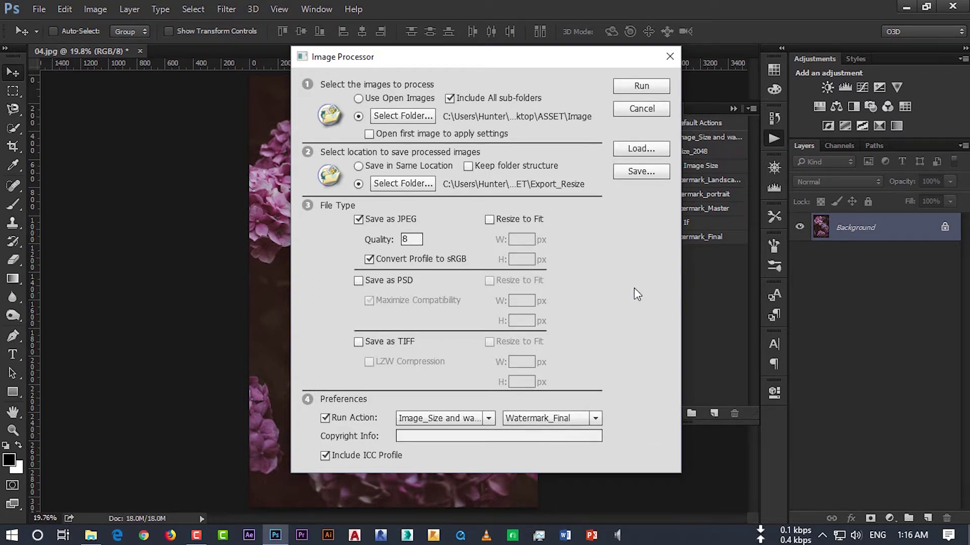
pyautogui.click(639, 92)
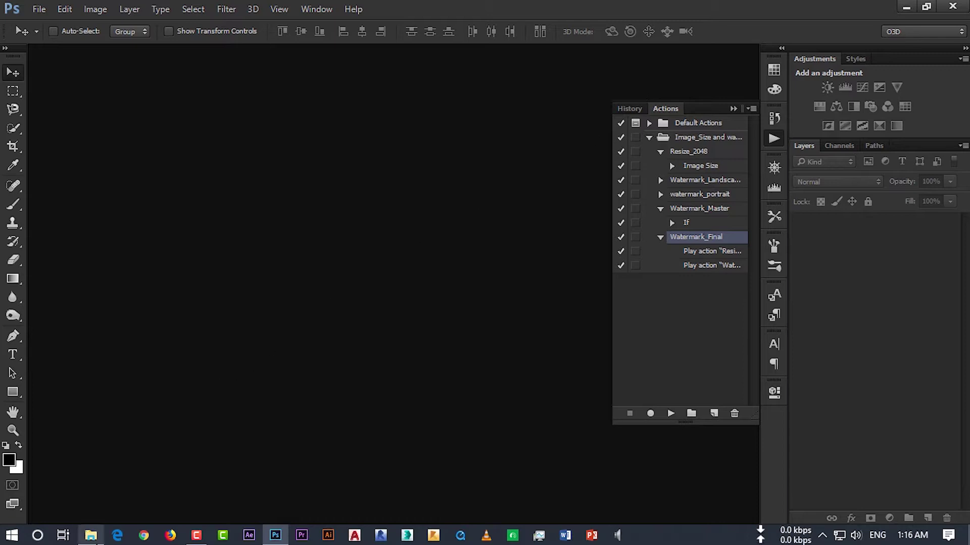
# Open processed photo 01 from ASSET > Export_Resize > JPEG to check the WM watermark
pyautogui.click(91, 535)
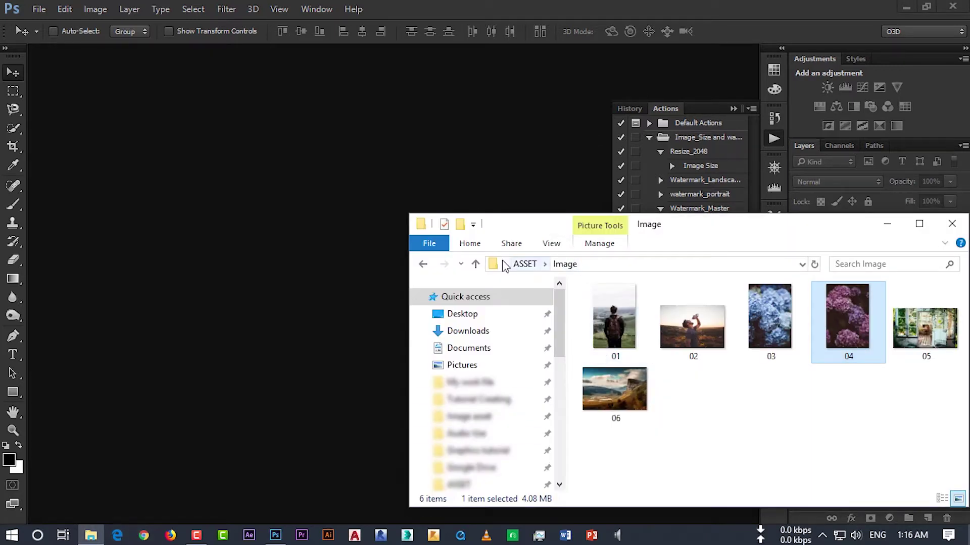
pyautogui.click(524, 264)
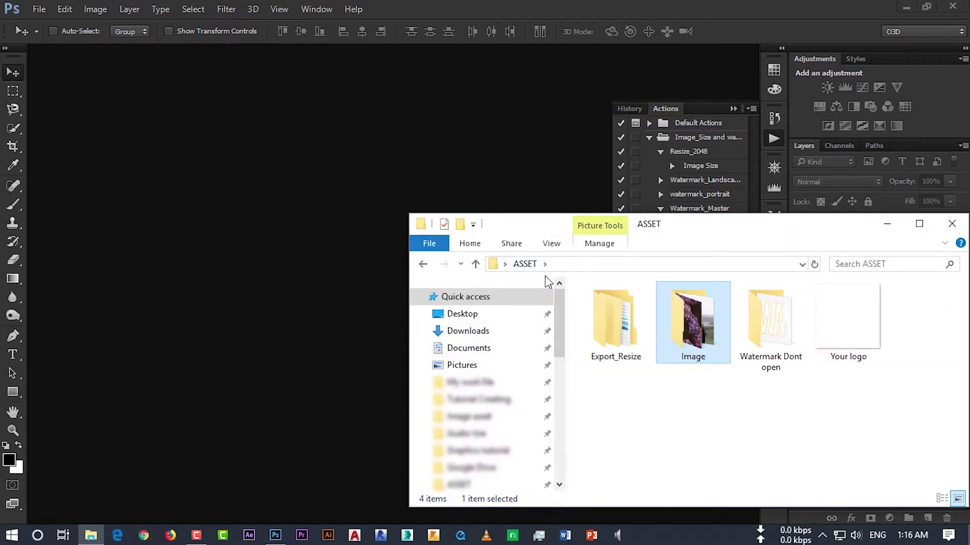
pyautogui.doubleClick(609, 329)
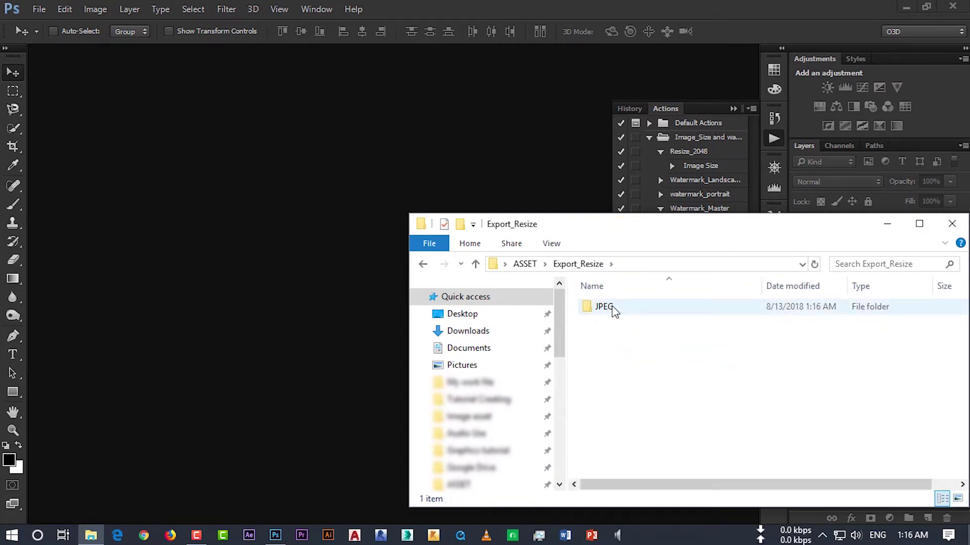
pyautogui.doubleClick(612, 308)
pyautogui.doubleClick(613, 309)
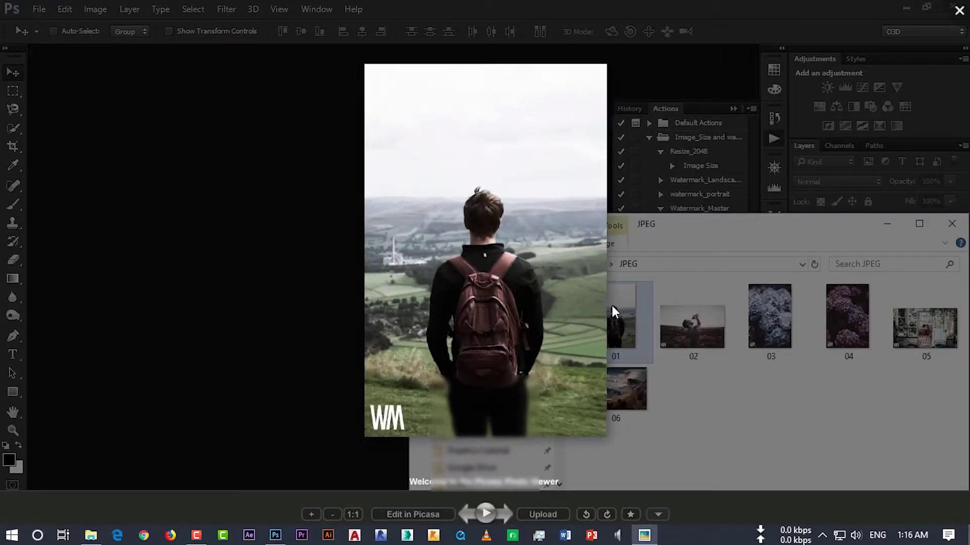
pyautogui.press('Right')
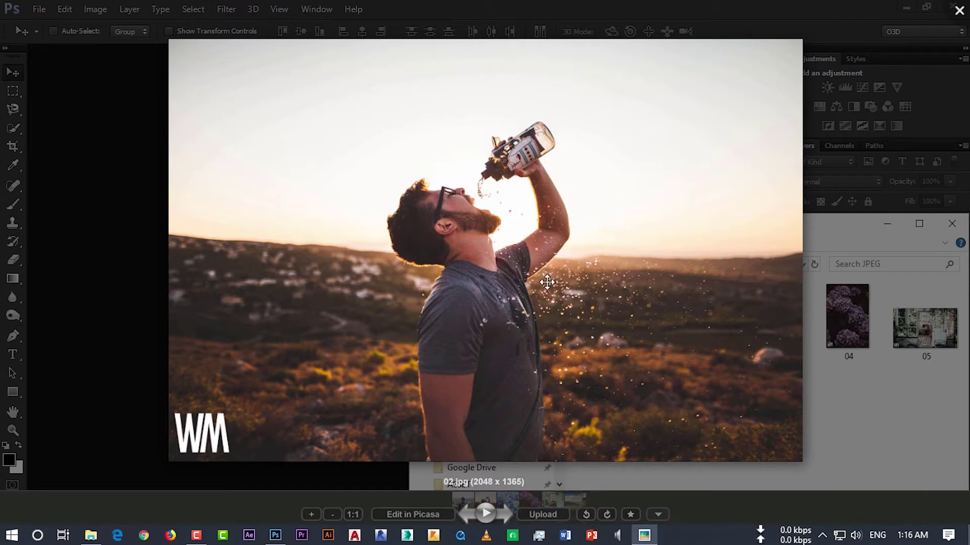
pyautogui.press('Right')
pyautogui.press('Right')
pyautogui.press('Right')
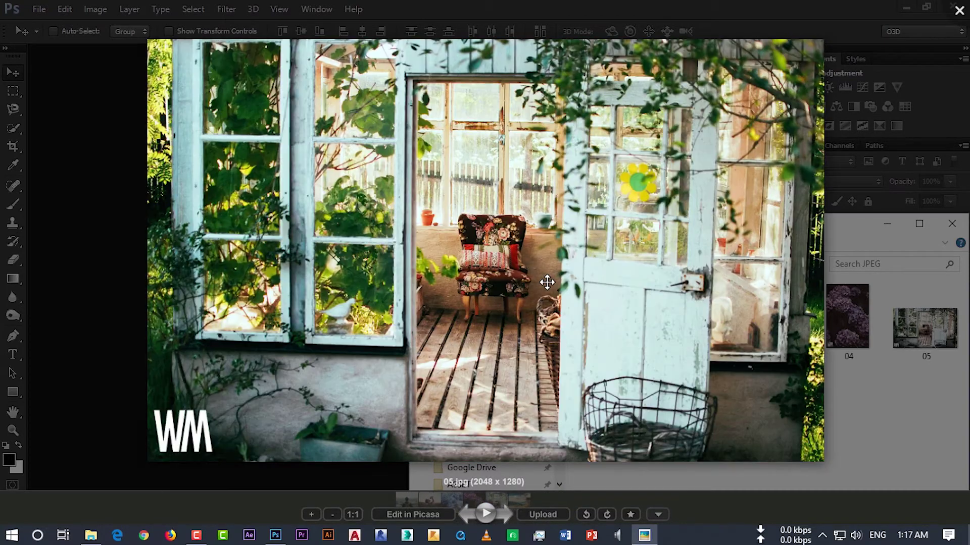
pyautogui.press('Right')
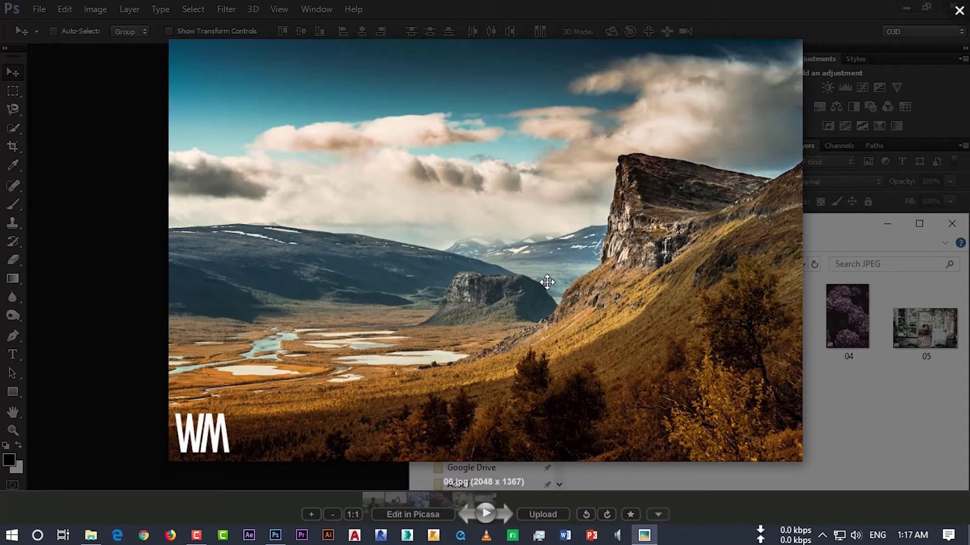
pyautogui.press('Left')
pyautogui.press('Left')
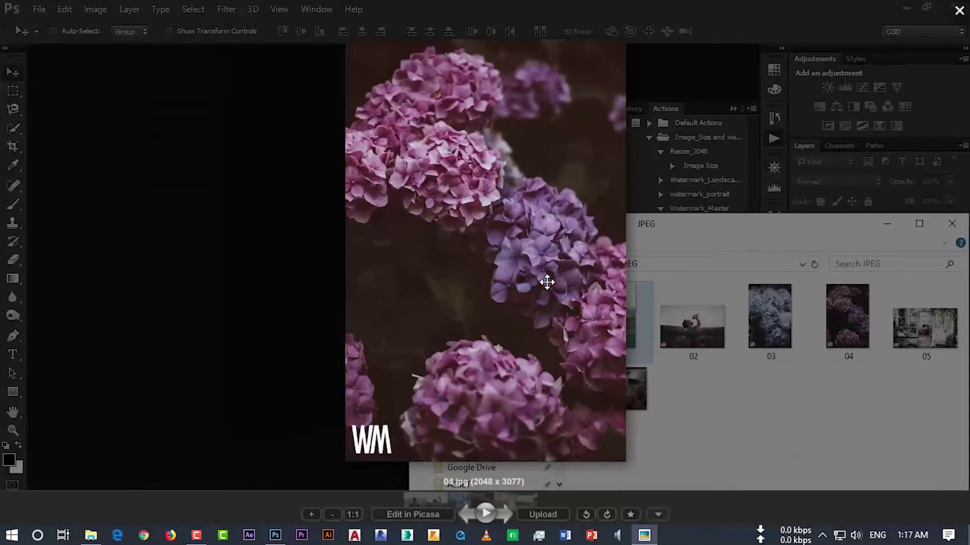
pyautogui.press('Left')
pyautogui.press('Left')
pyautogui.press('Right')
pyautogui.press('Right')
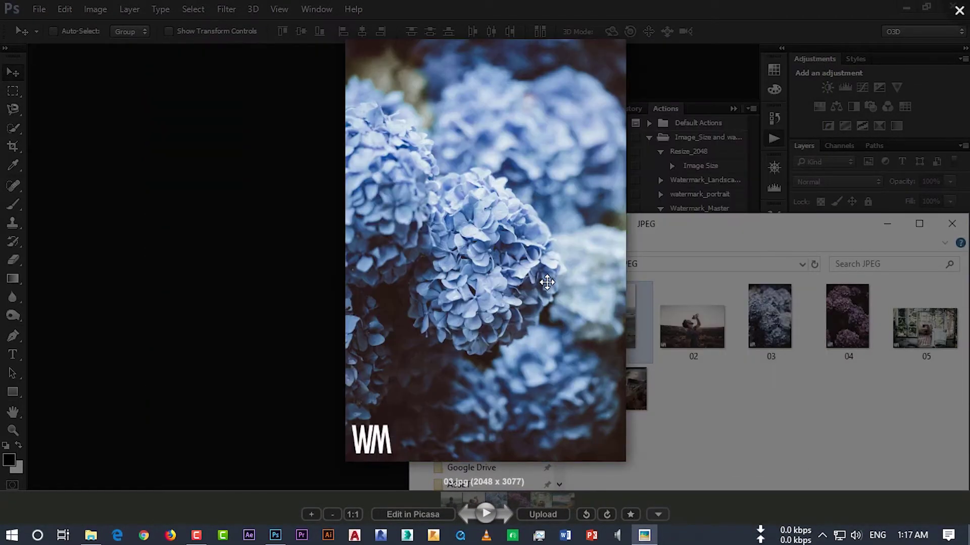
pyautogui.press('Right')
pyautogui.press('Right')
pyautogui.press('Right')
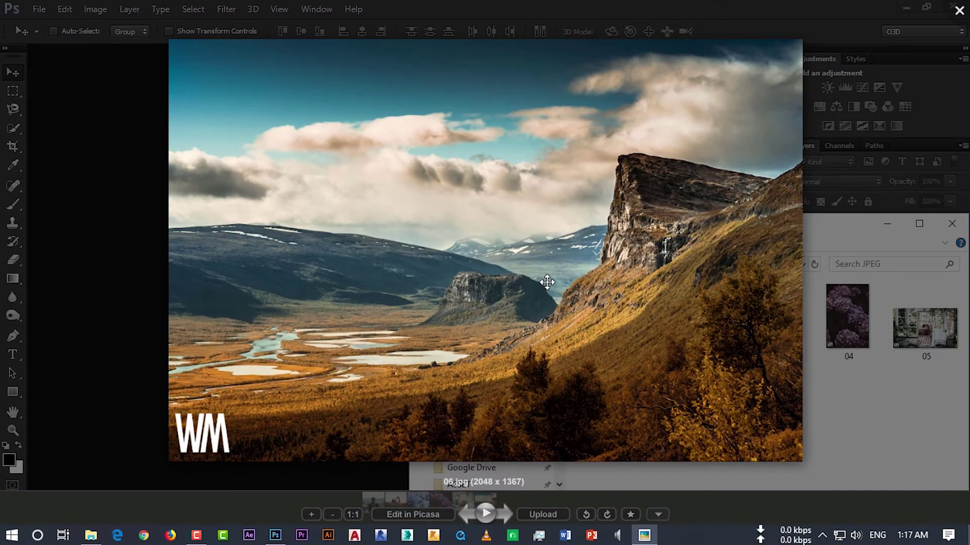
pyautogui.press('Left')
pyautogui.press('Left')
pyautogui.press('Left')
pyautogui.press('Left')
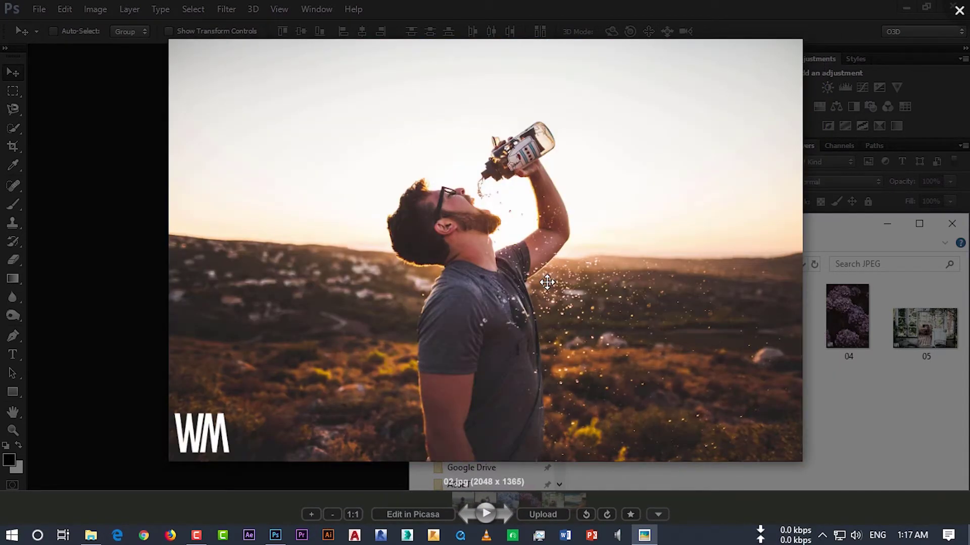
pyautogui.press('Left')
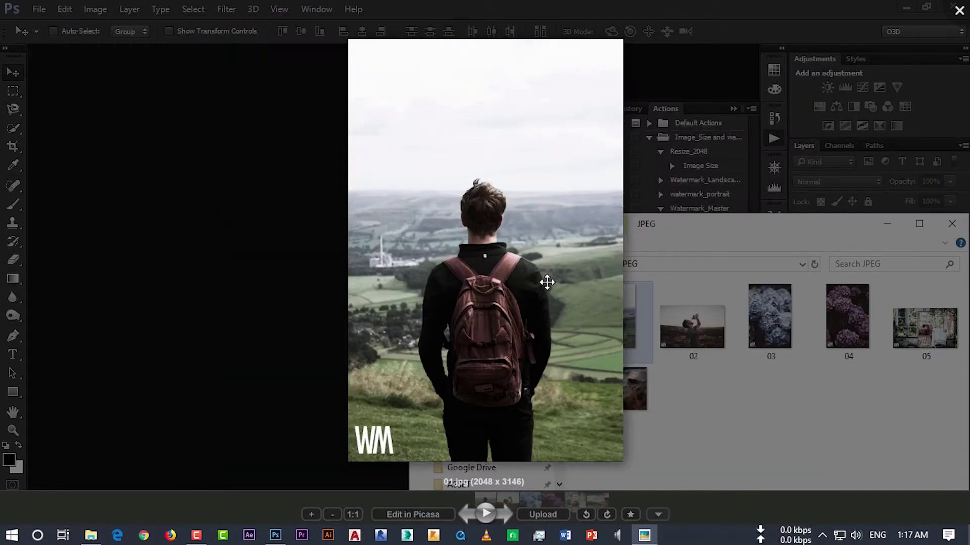